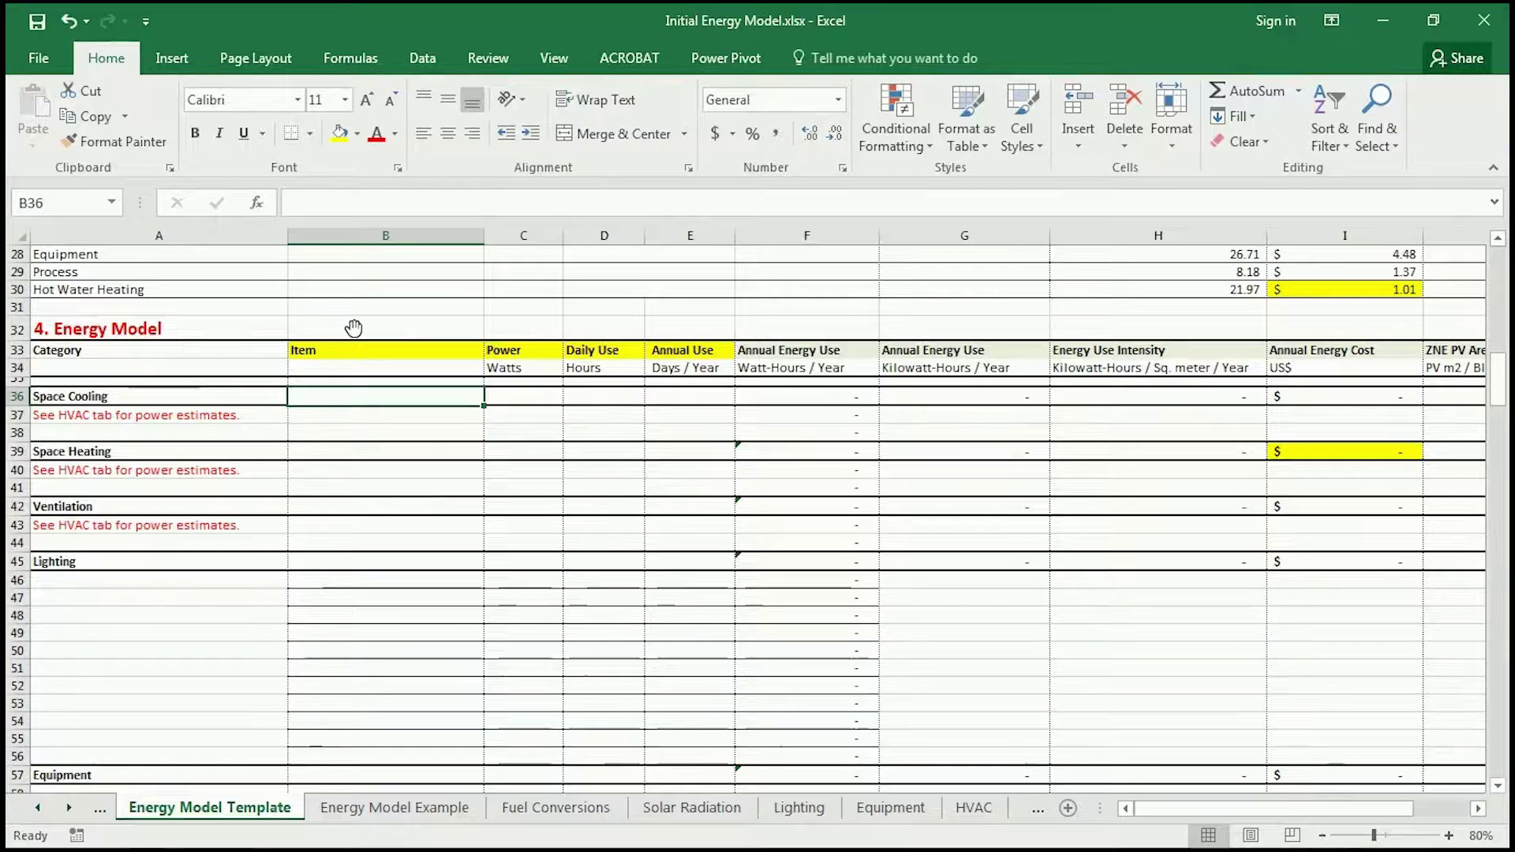
Examine the Item, Power, Daily Use, Annual Use and Annual Energy Use cells of the Space Cooling row in the Energy Model section.
click(353, 328)
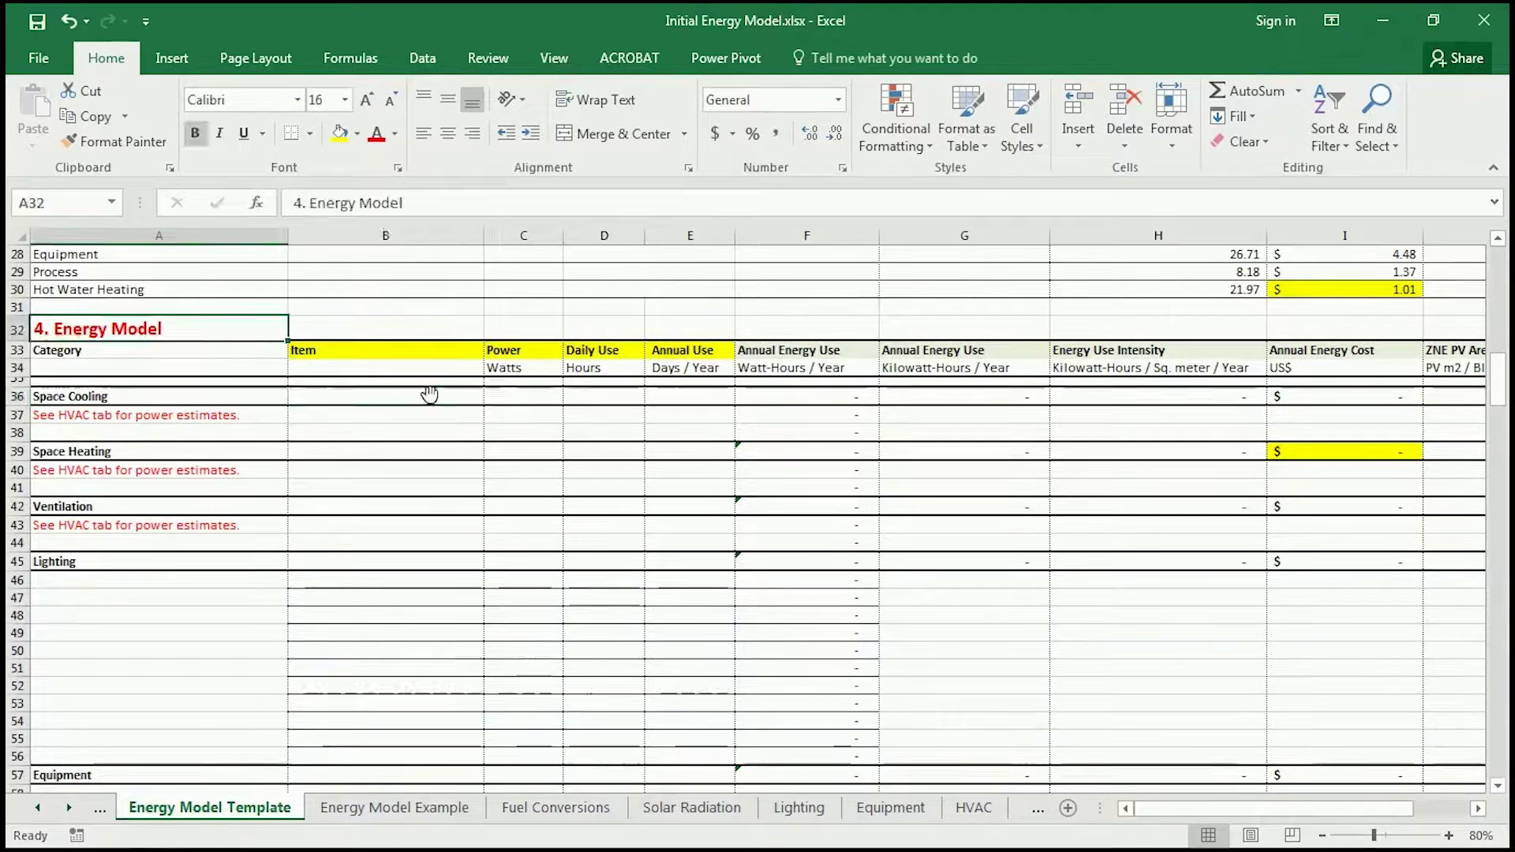
click(464, 395)
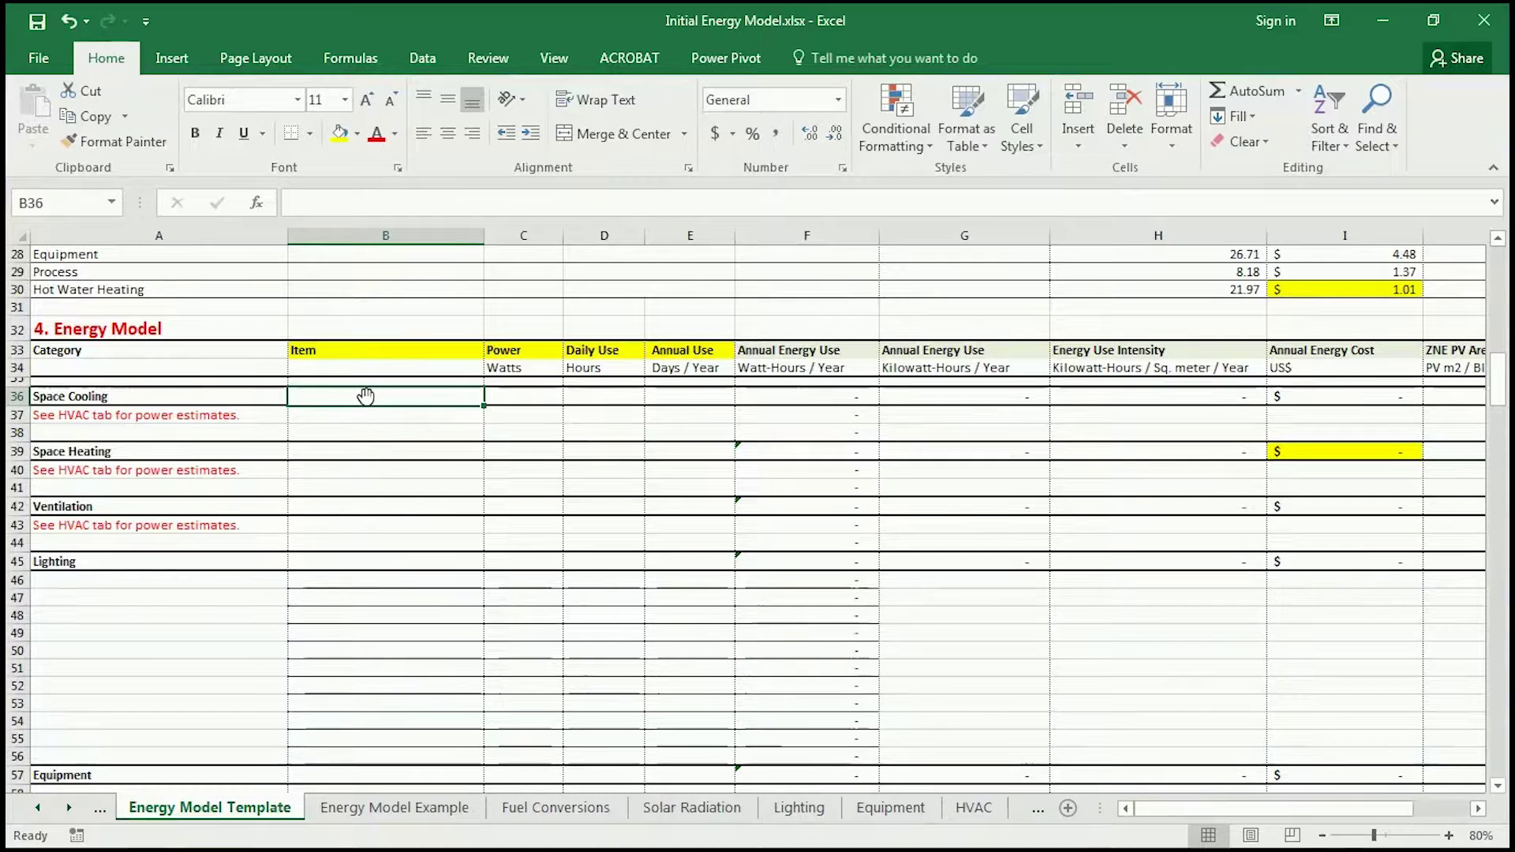
click(525, 398)
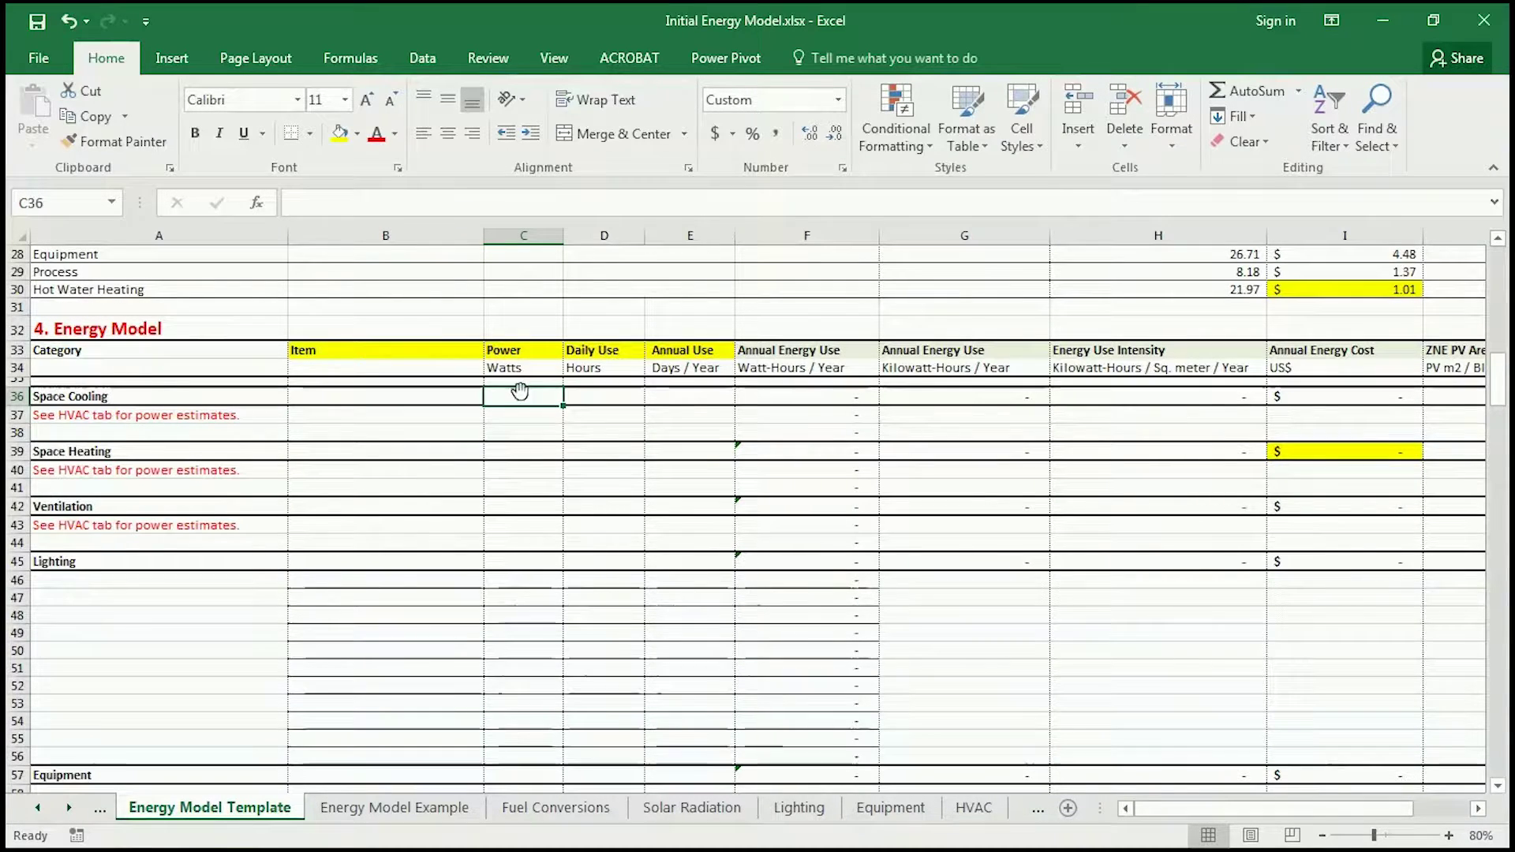
drag(635, 398, 690, 391)
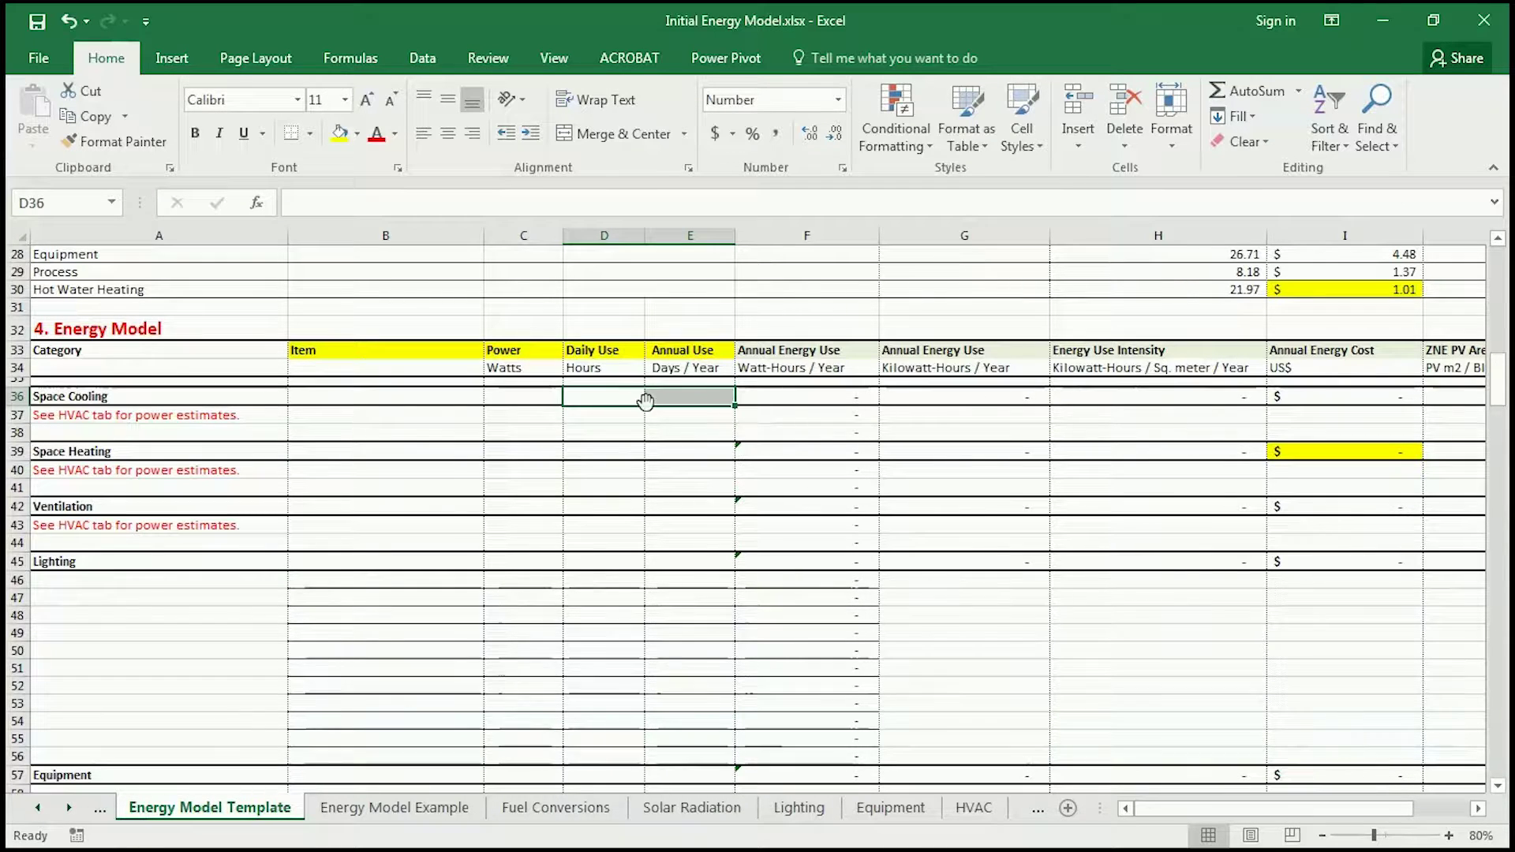
click(519, 394)
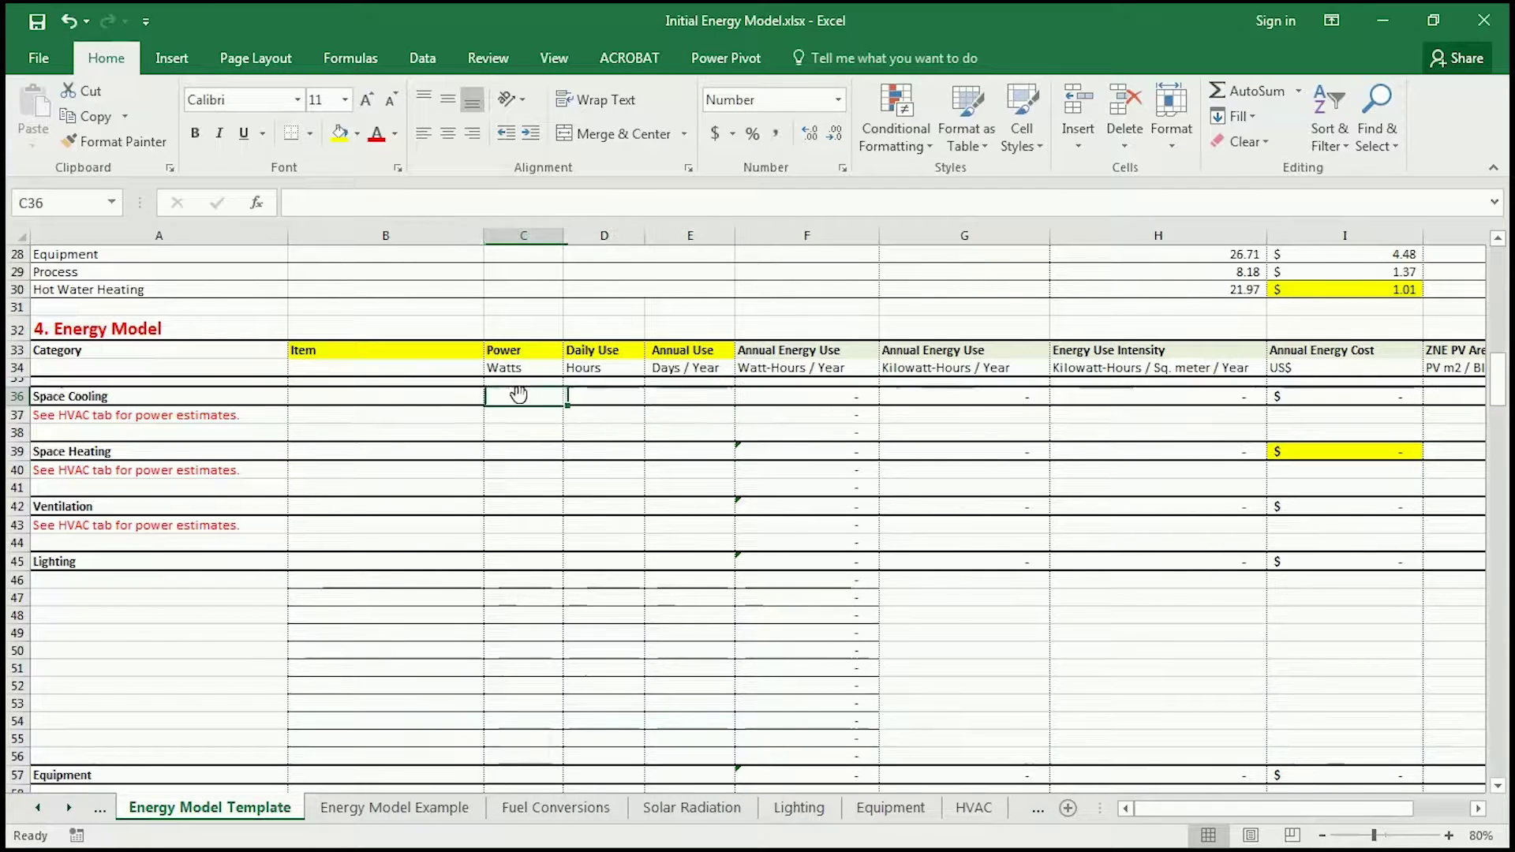
drag(624, 394, 710, 392)
click(711, 394)
click(836, 397)
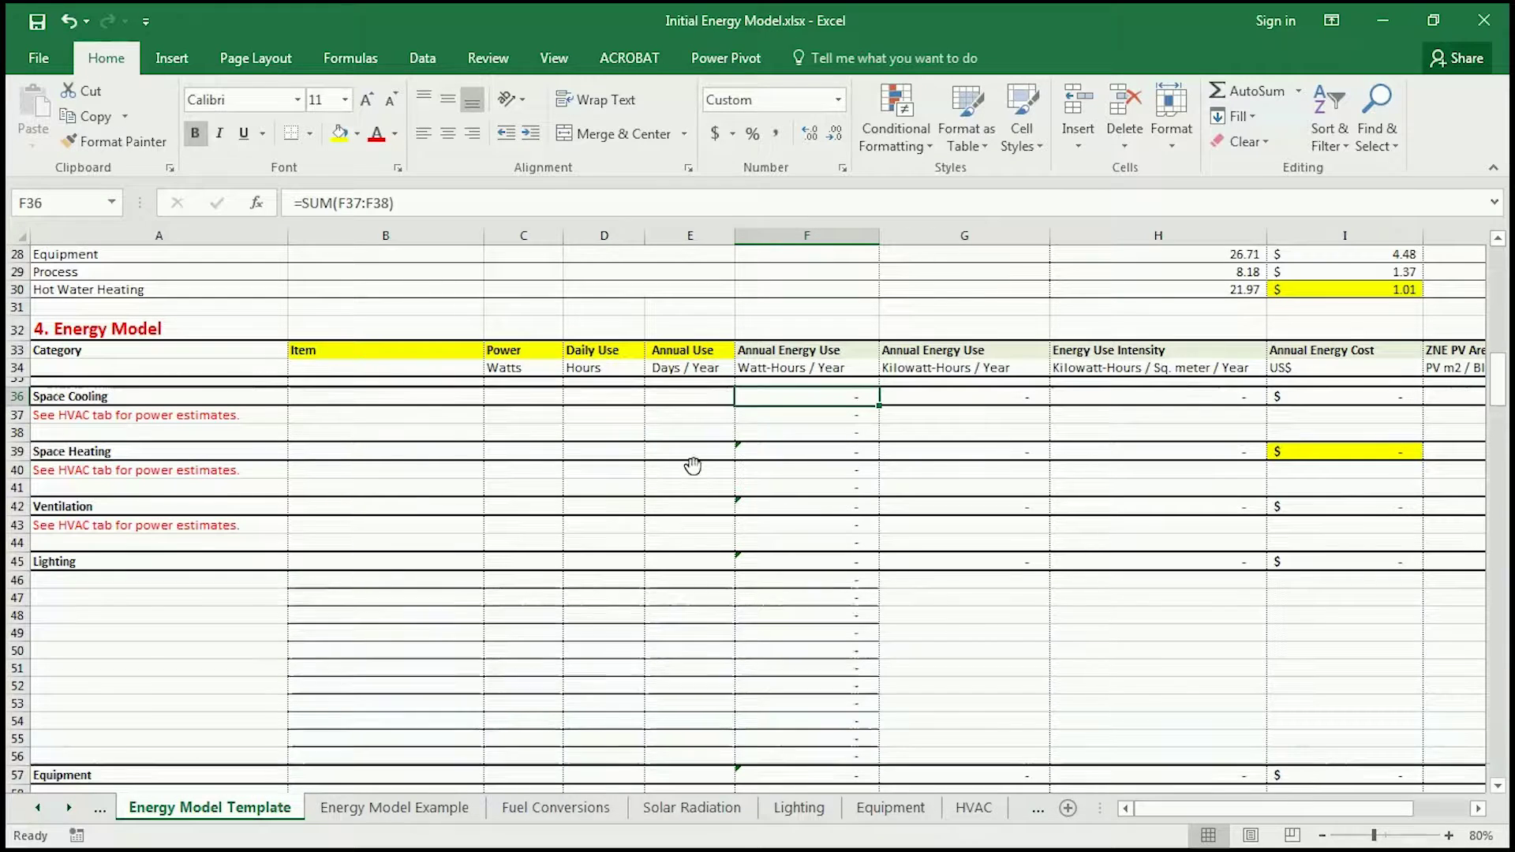
Review the energy categories in column A of the Energy Model section, from Space Cooling to Hot Water Heating.
drag(111, 399, 118, 546)
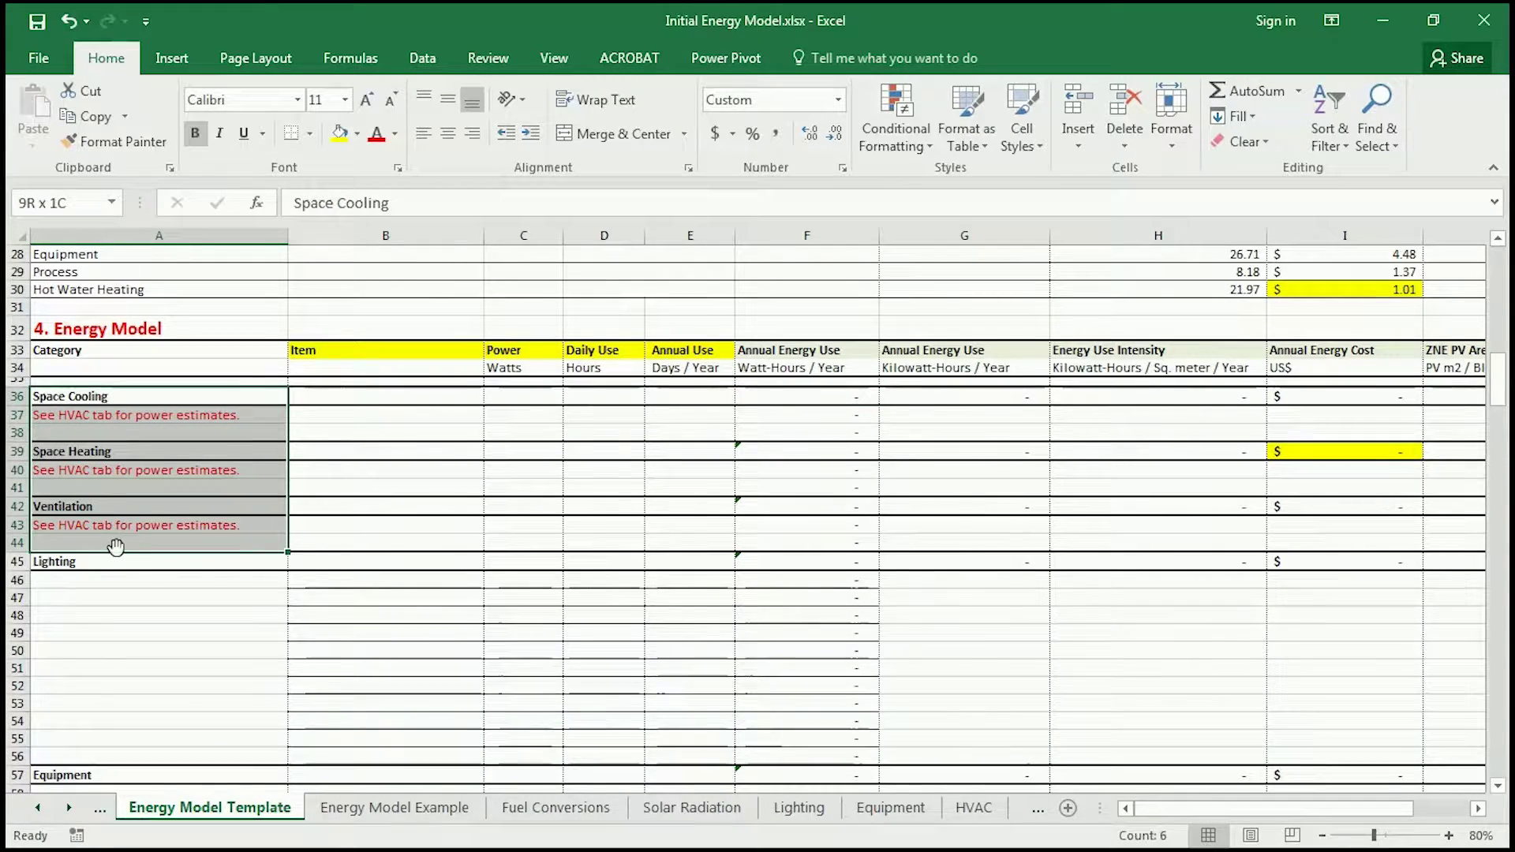
click(95, 396)
click(111, 452)
click(111, 508)
click(112, 562)
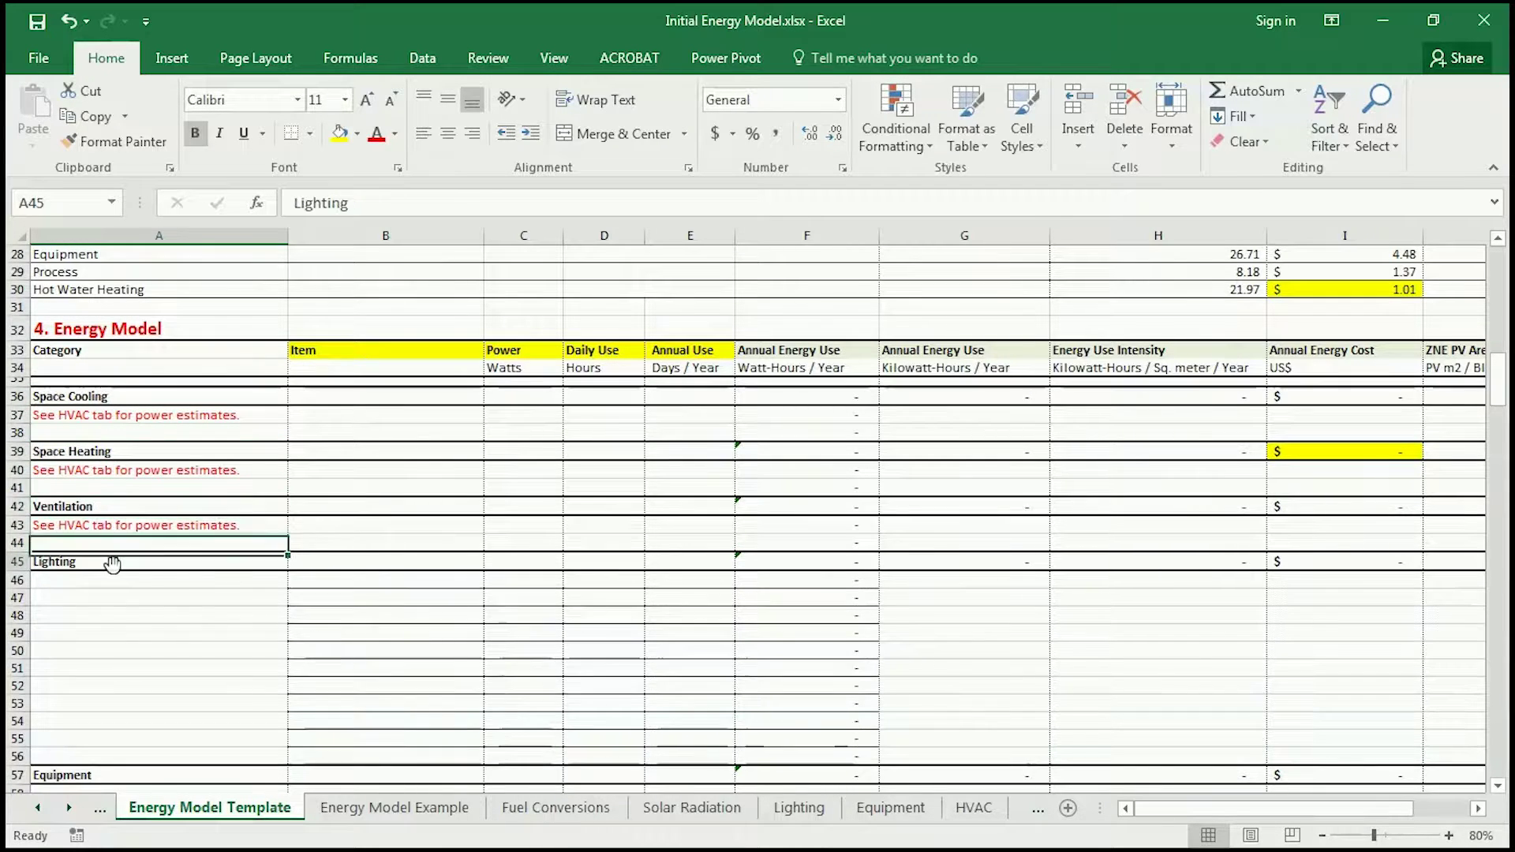
scroll(150, 564, down, 4)
click(138, 560)
scroll(138, 560, down, 4)
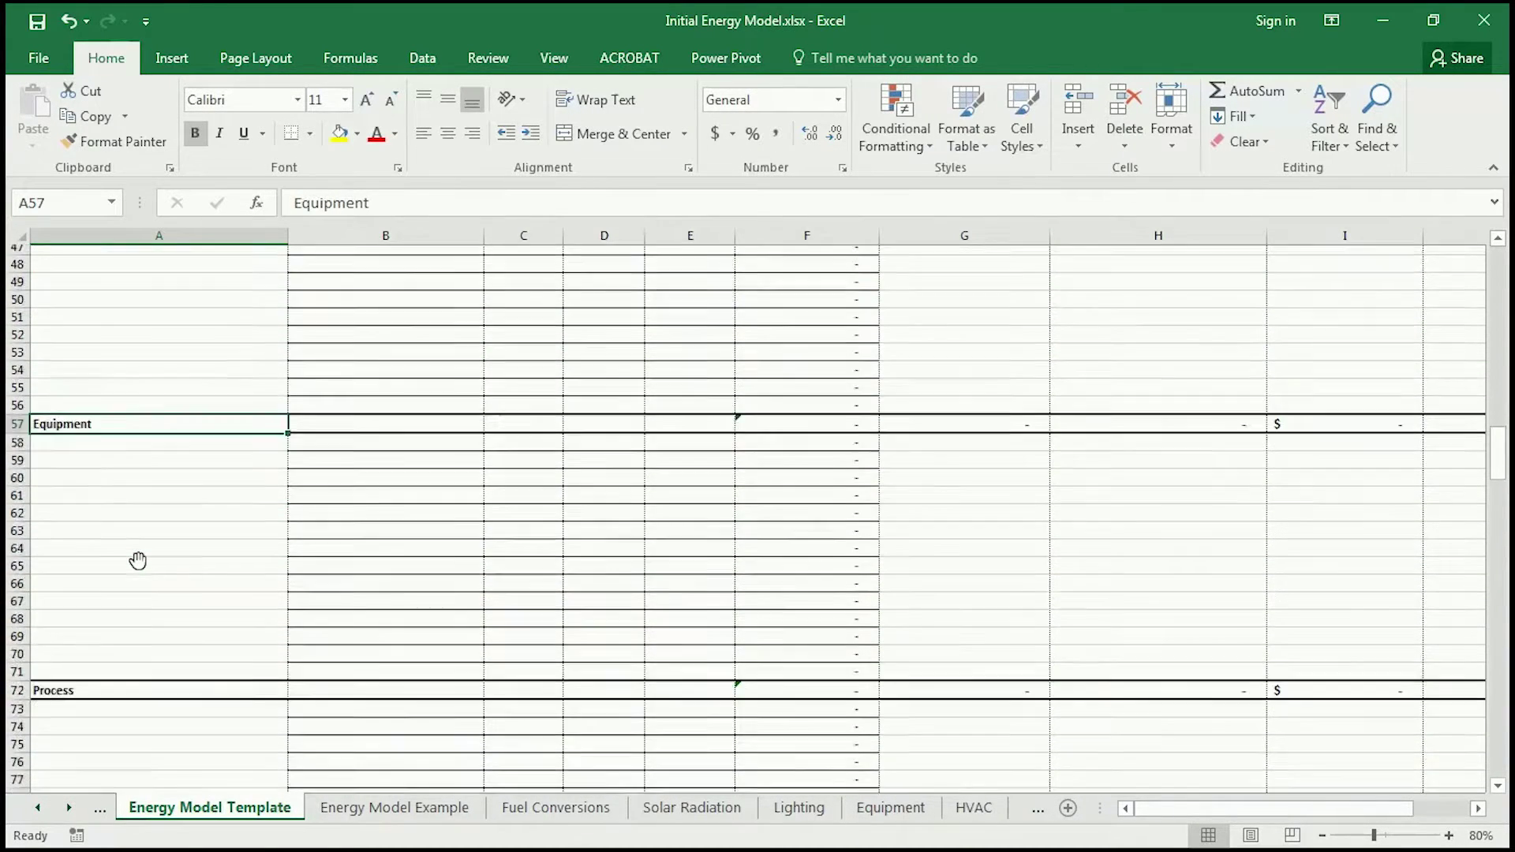
click(119, 609)
scroll(122, 606, down, 2)
scroll(128, 601, down, 3)
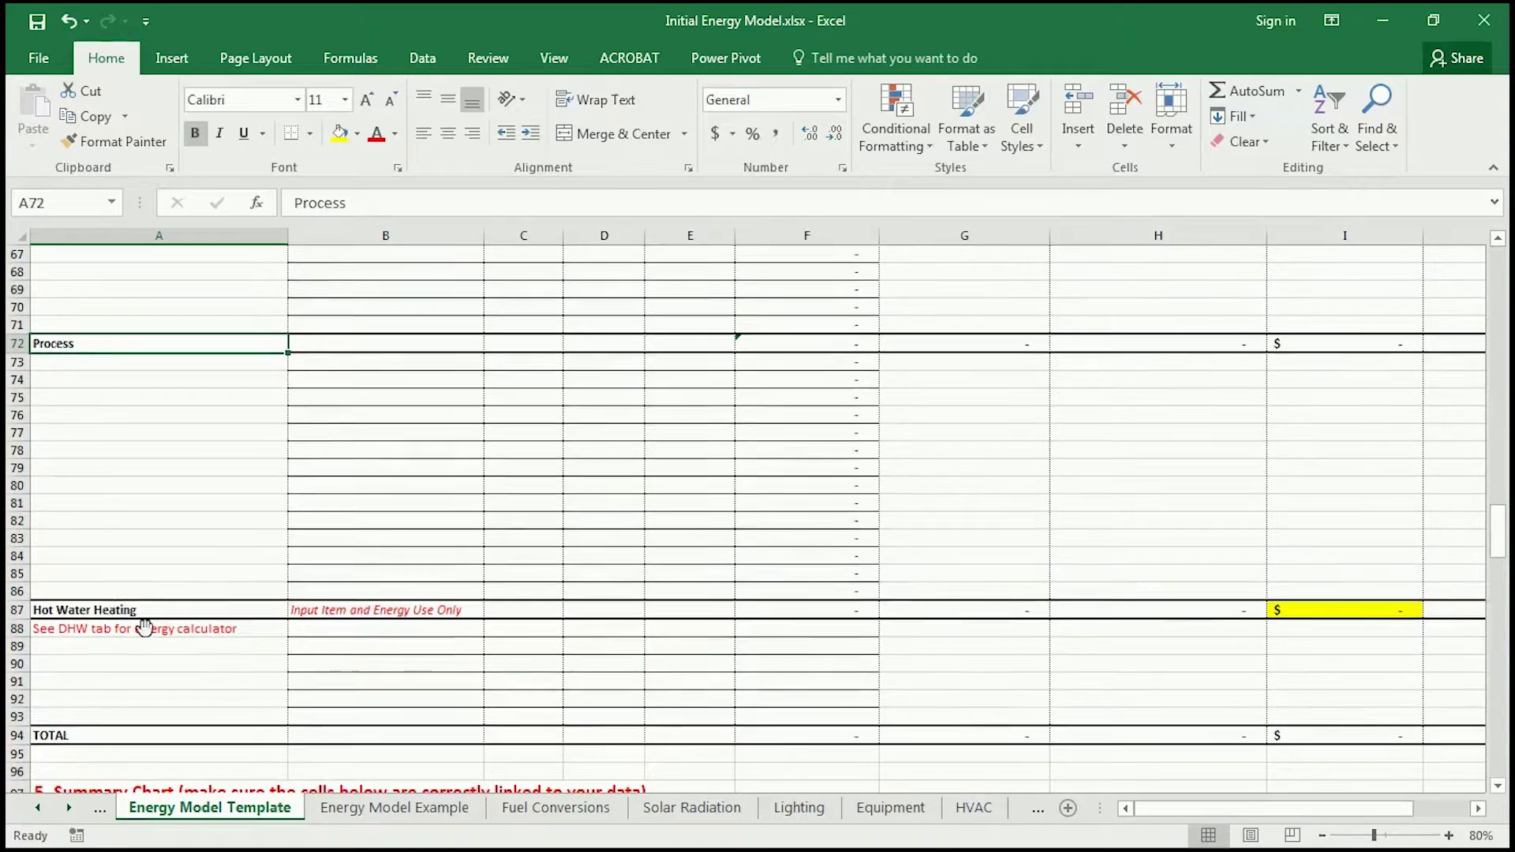
click(147, 610)
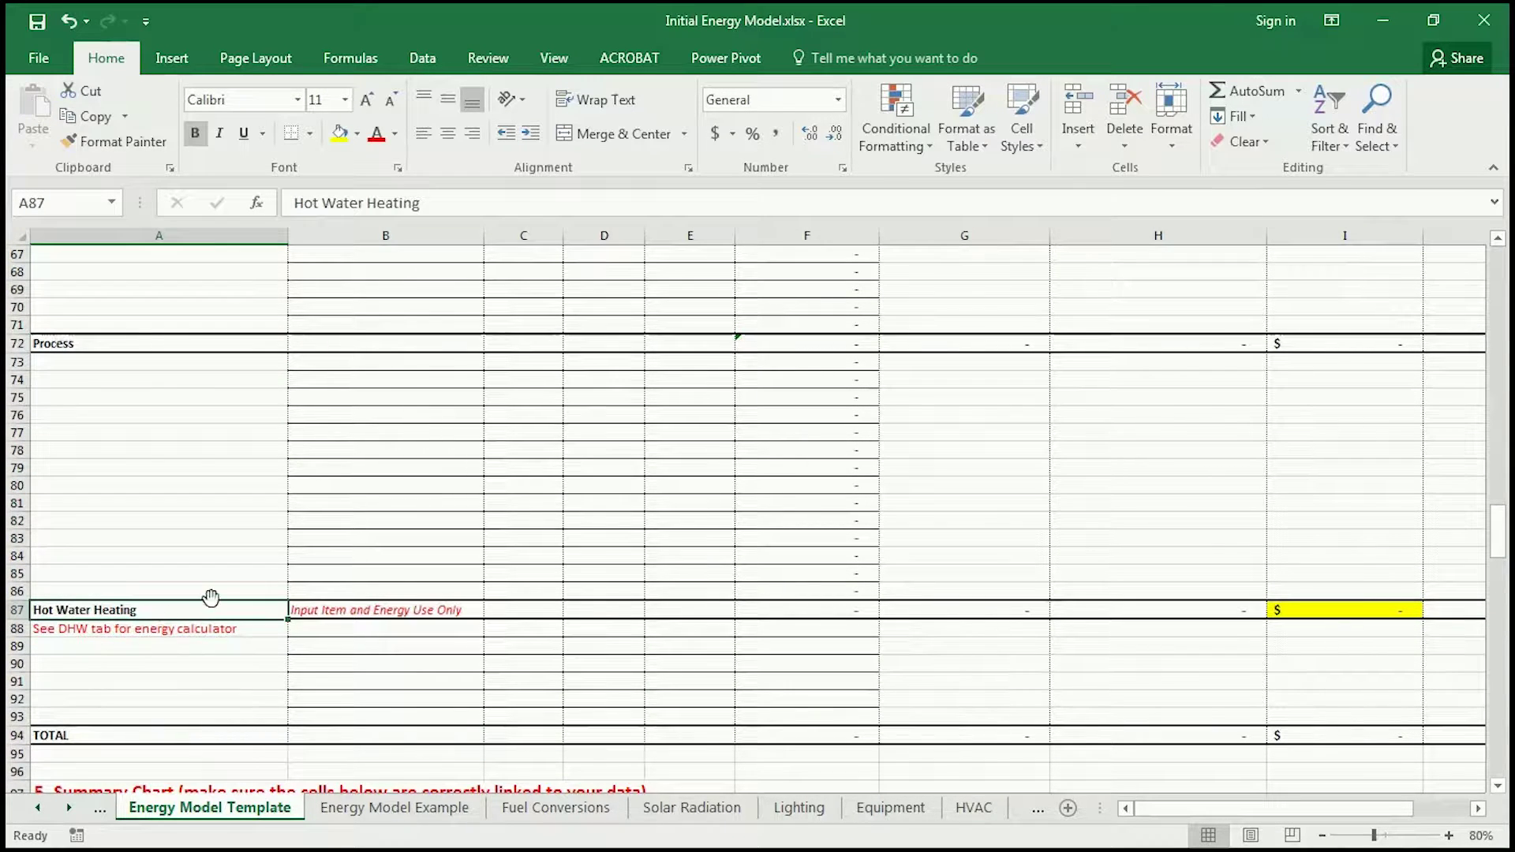
Return to the Space Cooling category and examine its Power and Daily Use cells, down to the Space Heating row.
scroll(169, 643, up, 7)
scroll(175, 646, up, 7)
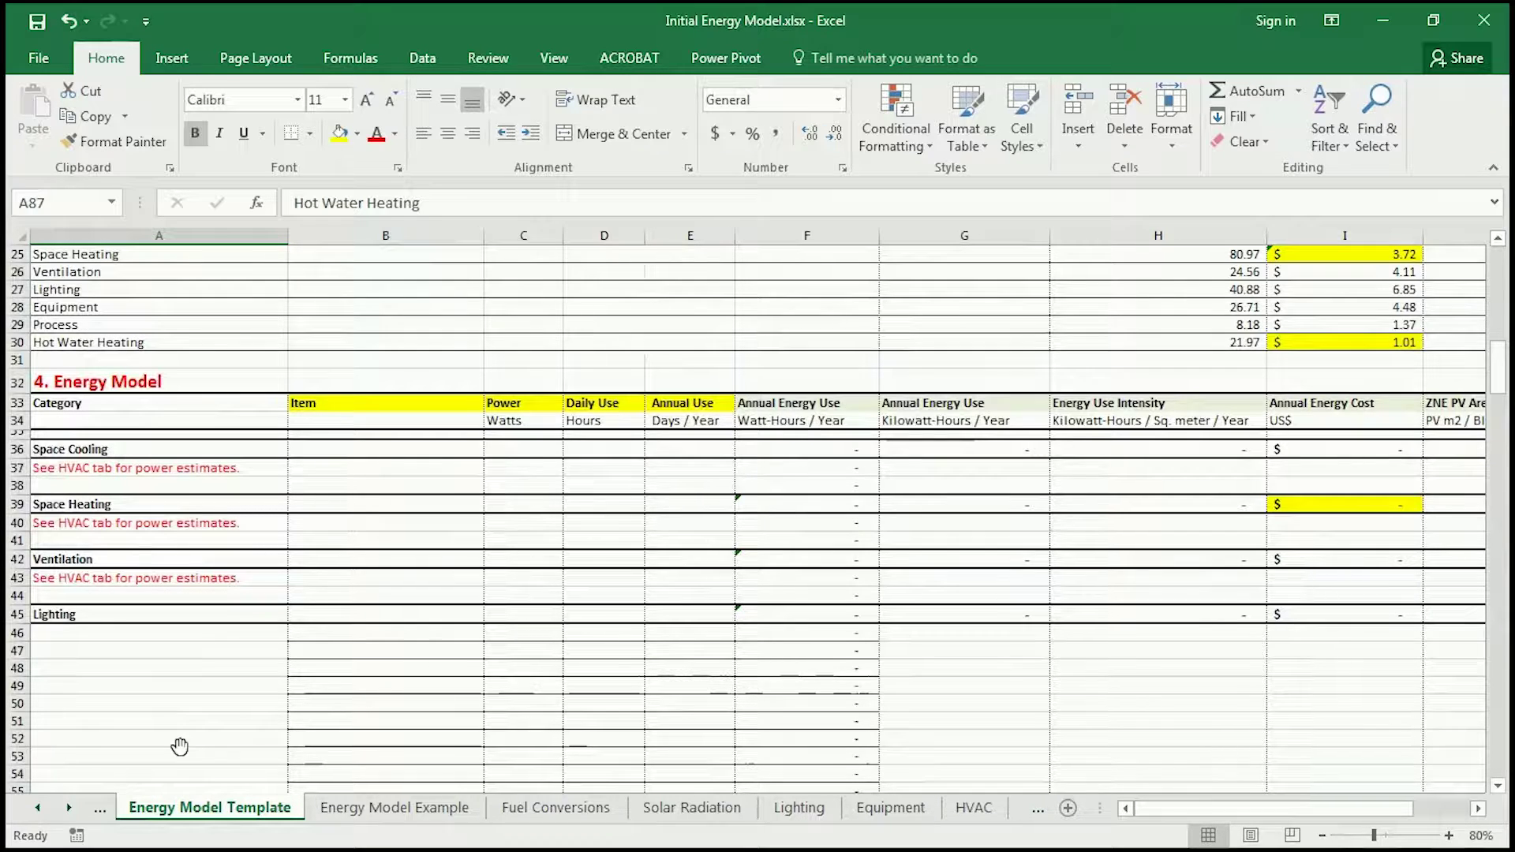
click(94, 446)
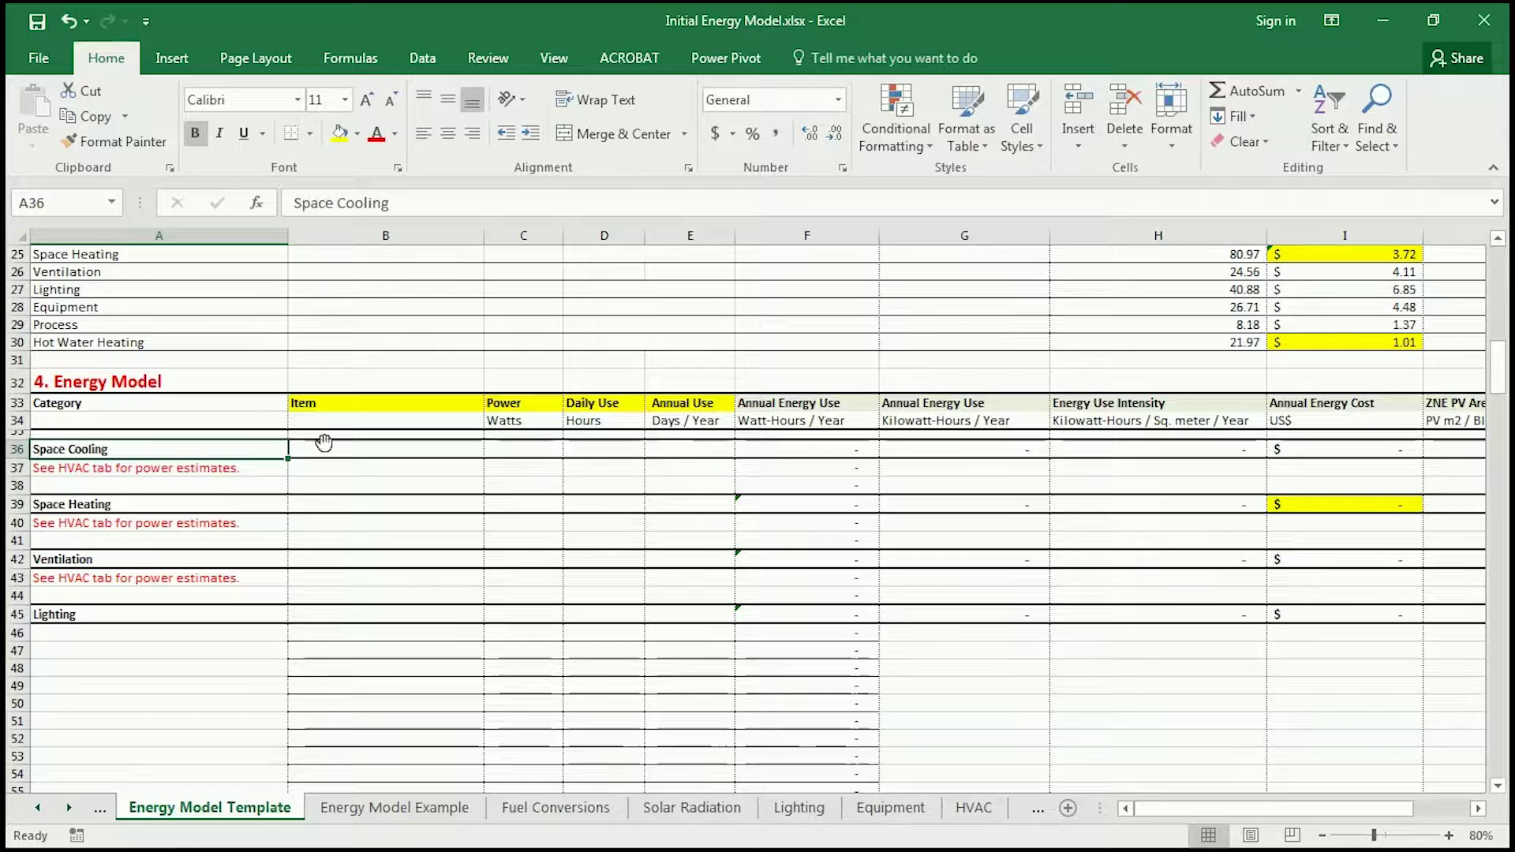
click(532, 449)
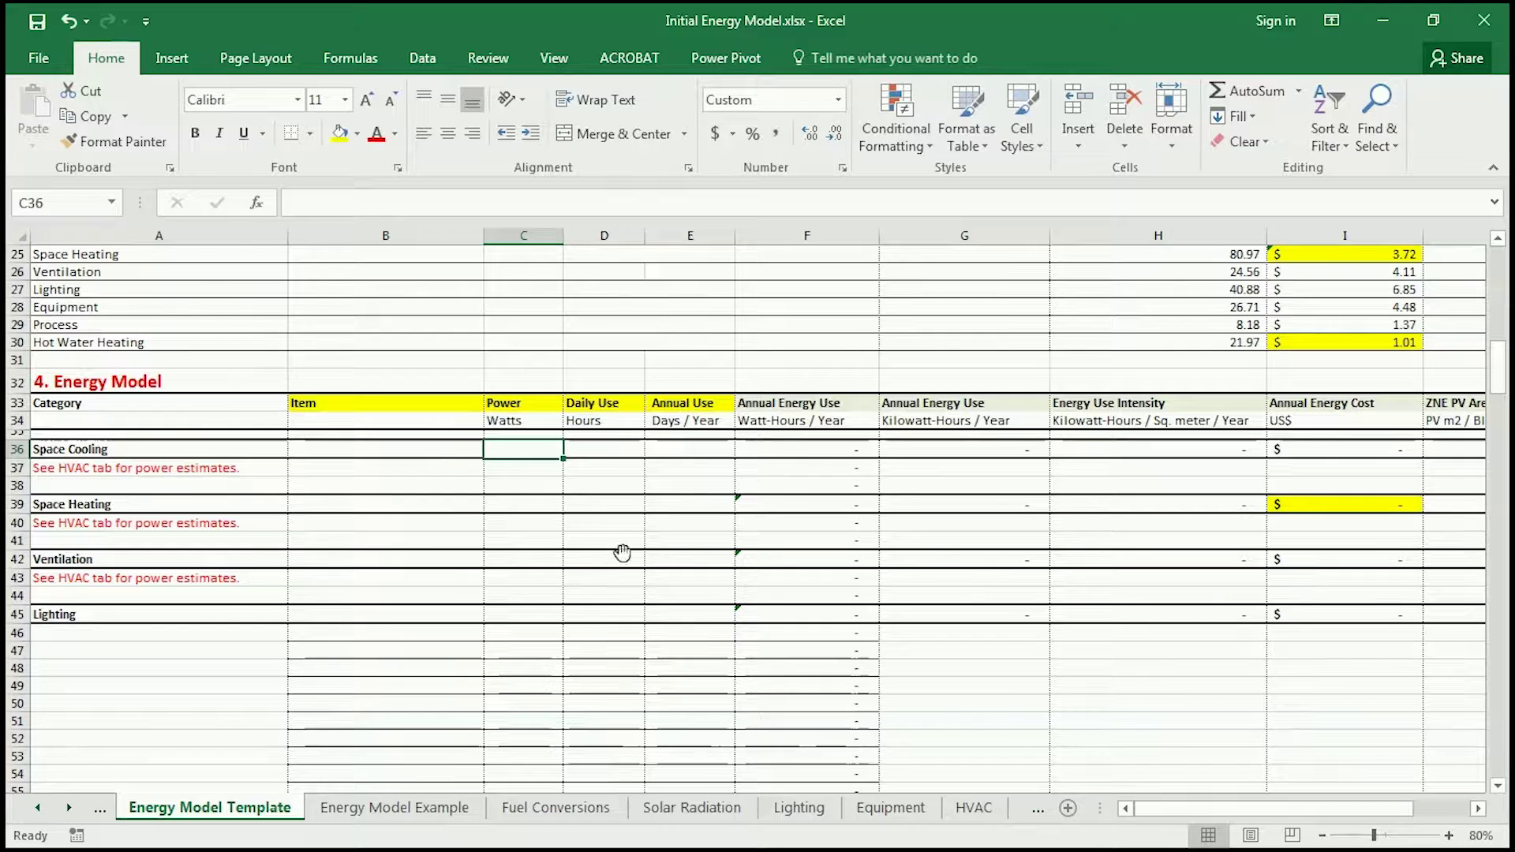
click(608, 450)
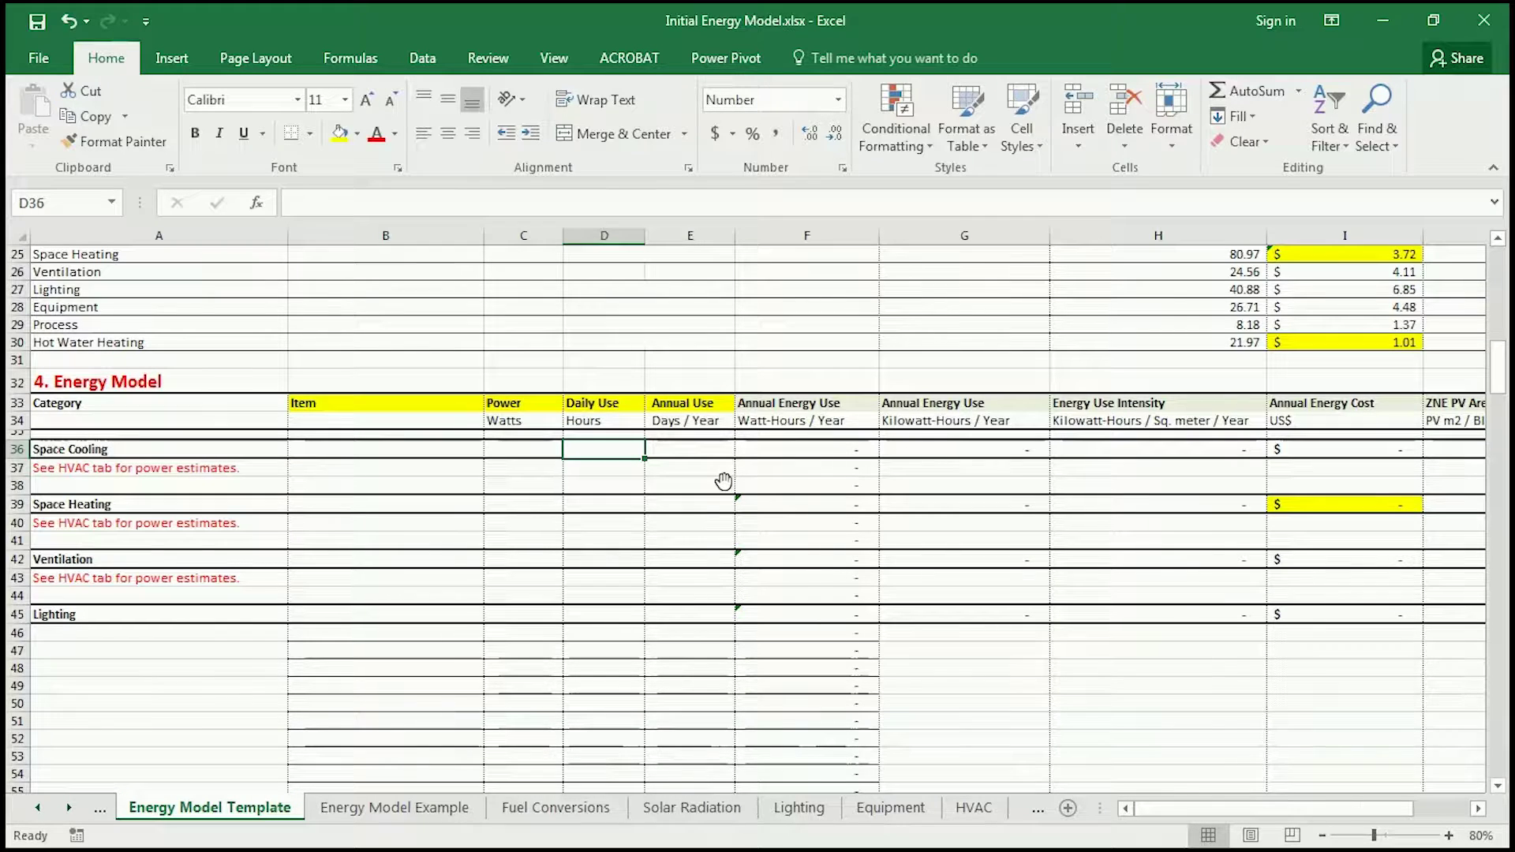
key(Down)
key(Down)
key(Down)
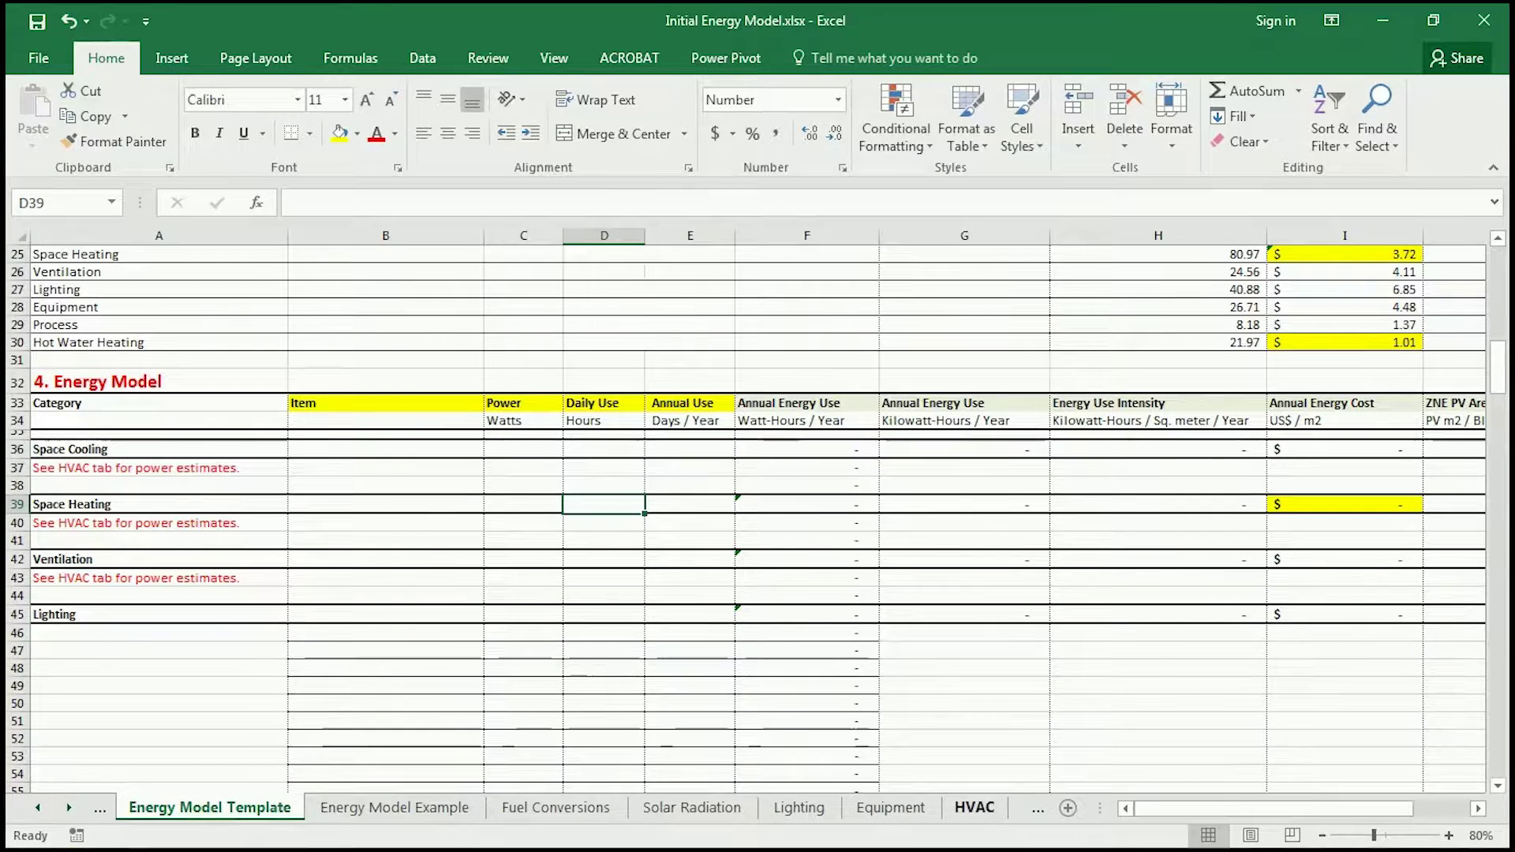
Open the HVAC sheet and read through its sizing rules of thumb, including the cooling and heating calculators.
click(975, 808)
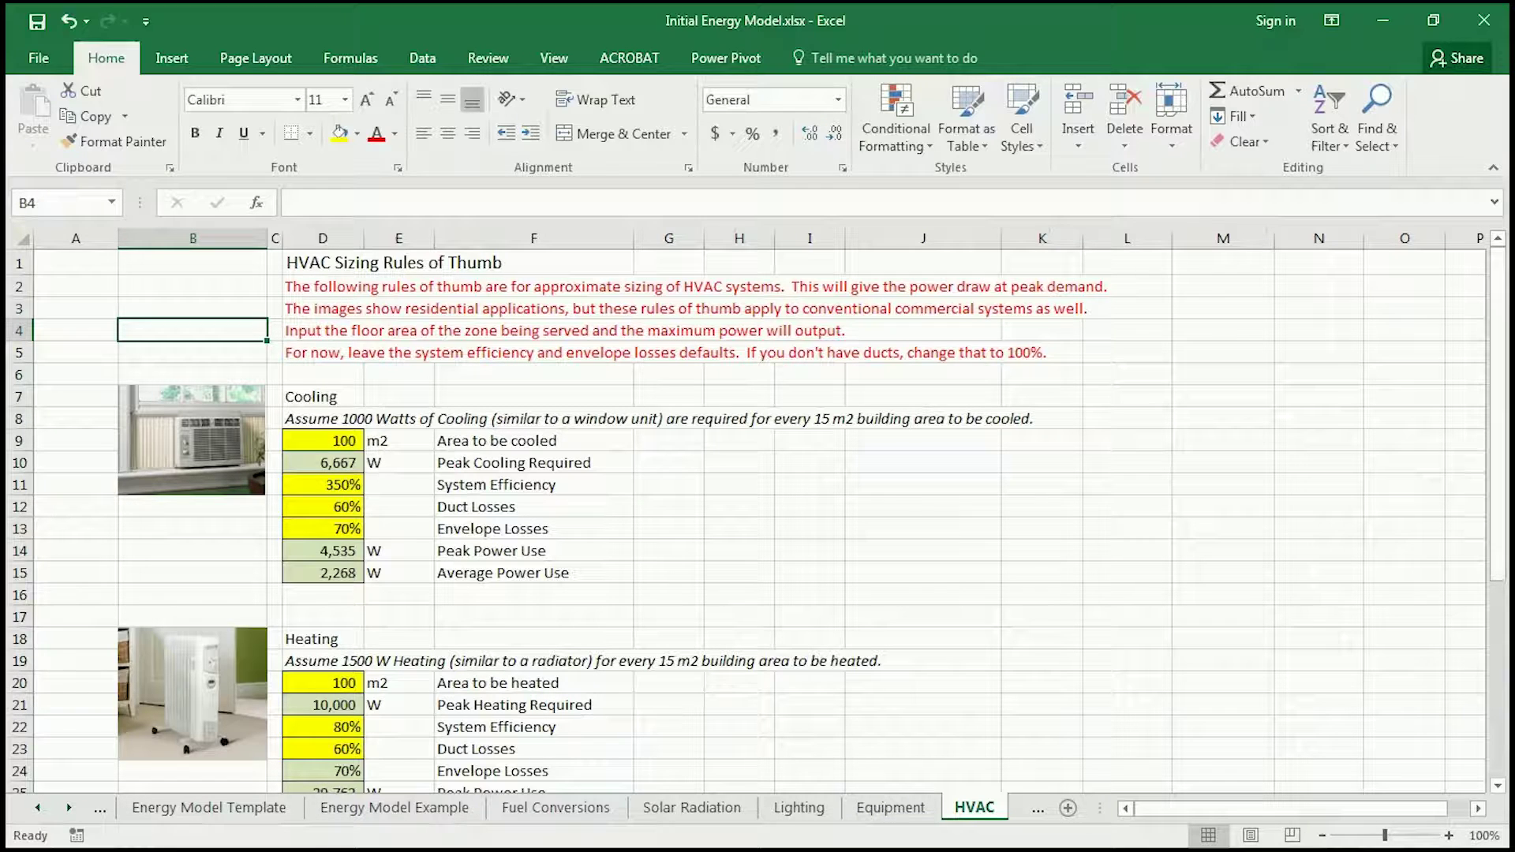
key(Up)
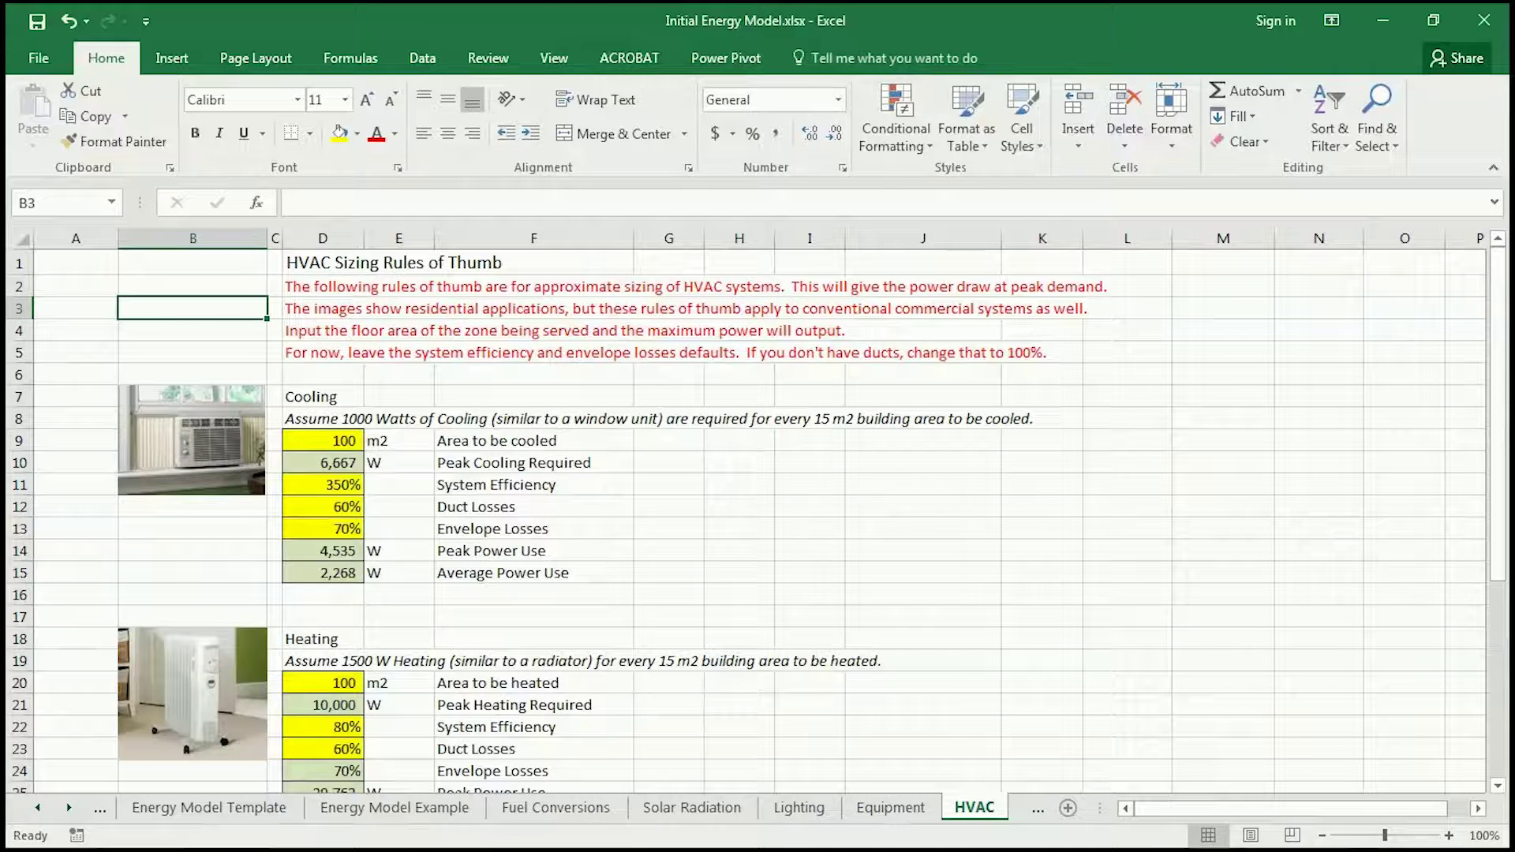
click(323, 287)
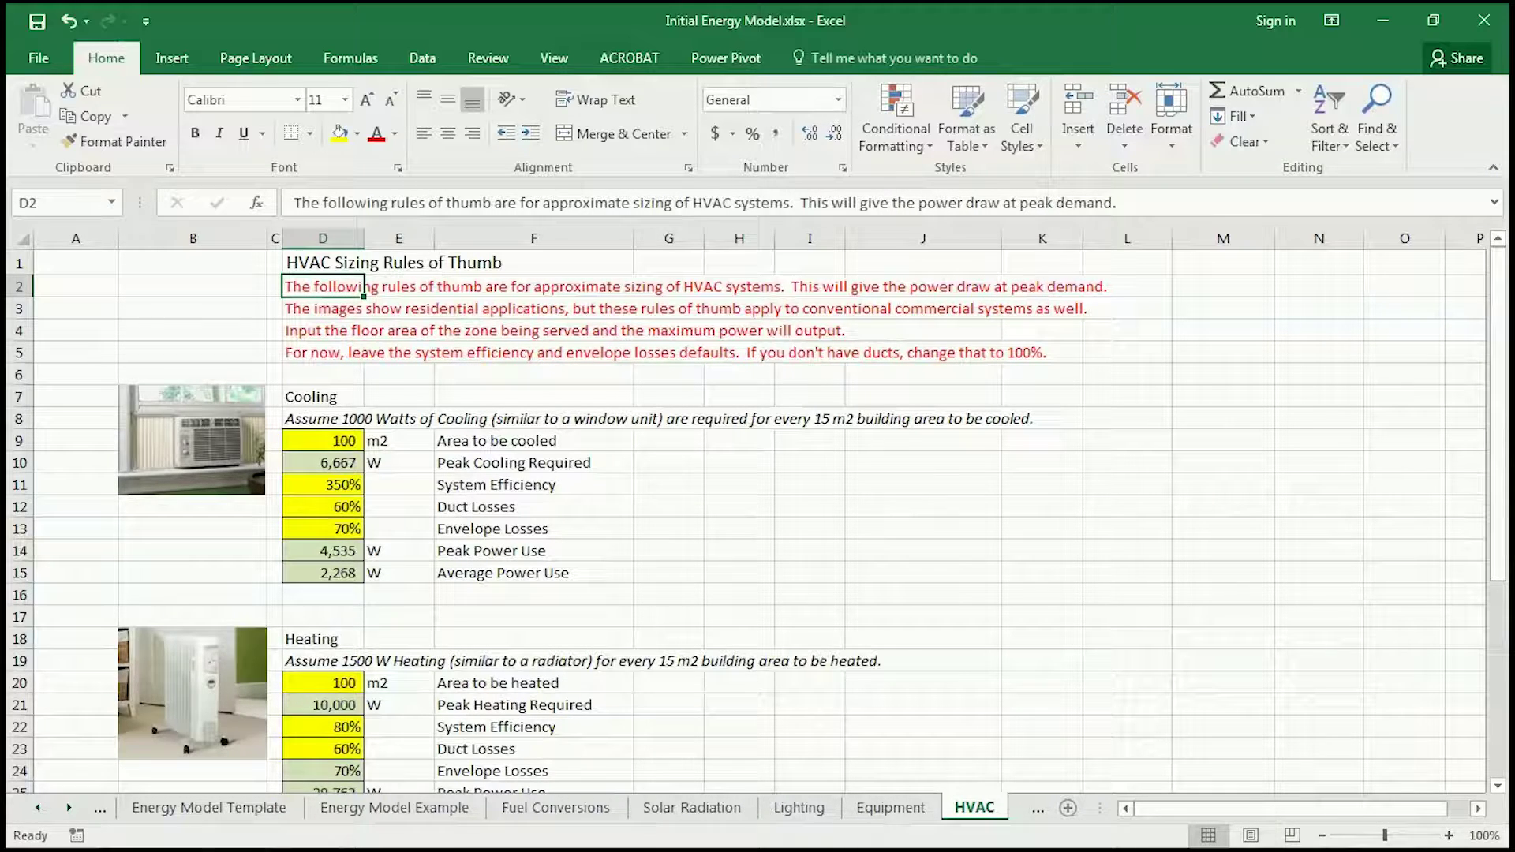
click(75, 573)
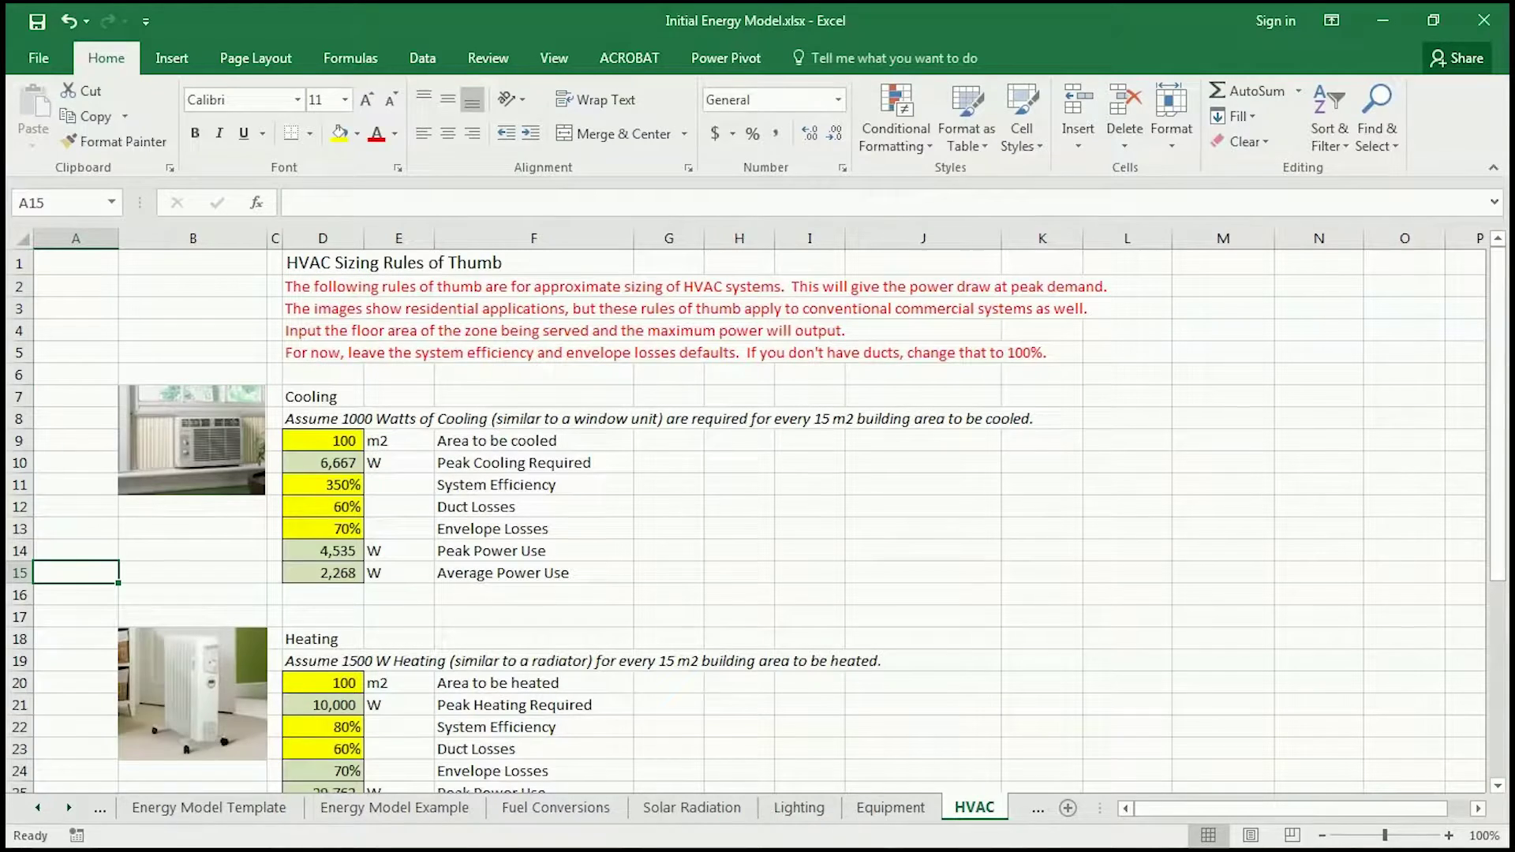
scroll(746, 520, down, 1)
scroll(745, 521, down, 5)
scroll(745, 521, up, 6)
Set the area to be cooled to 15 m2 in the Cooling calculator.
click(323, 440)
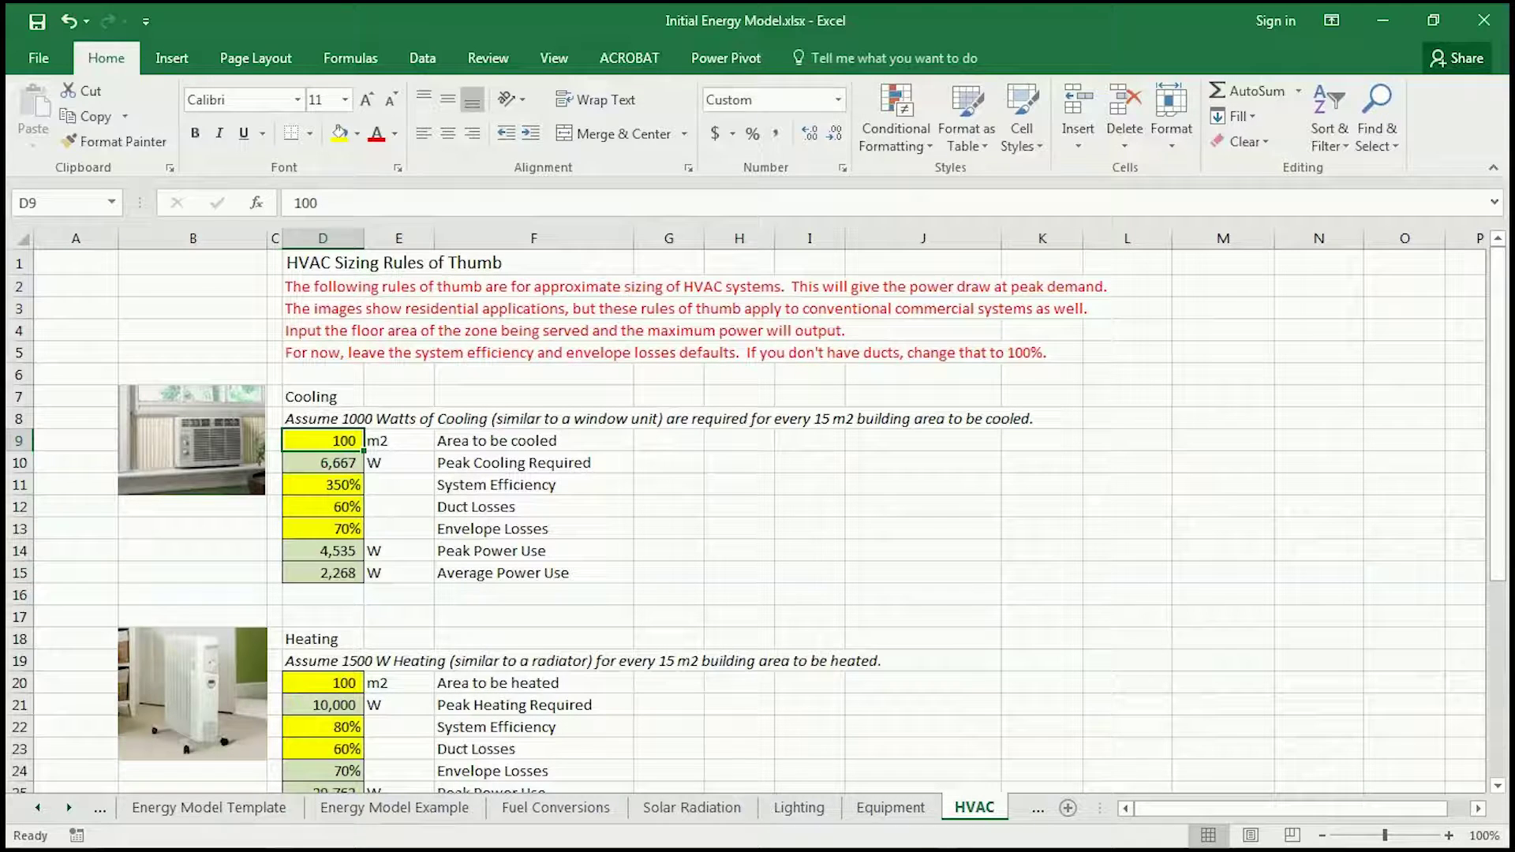
text(15)
key(Return)
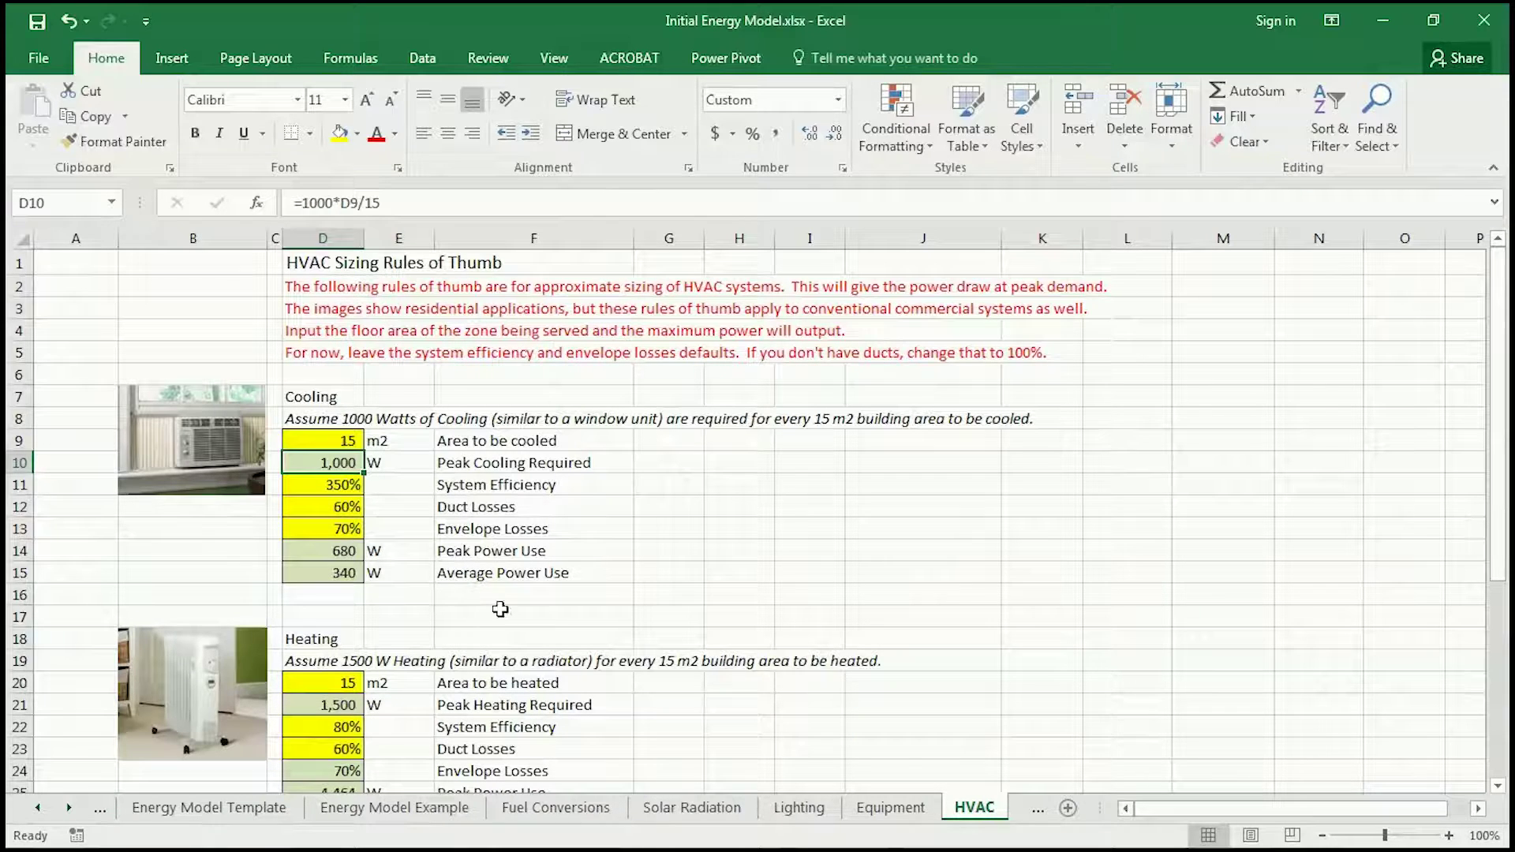
Check the cooling System Efficiency and set the cooling Duct Losses to 100%.
click(343, 486)
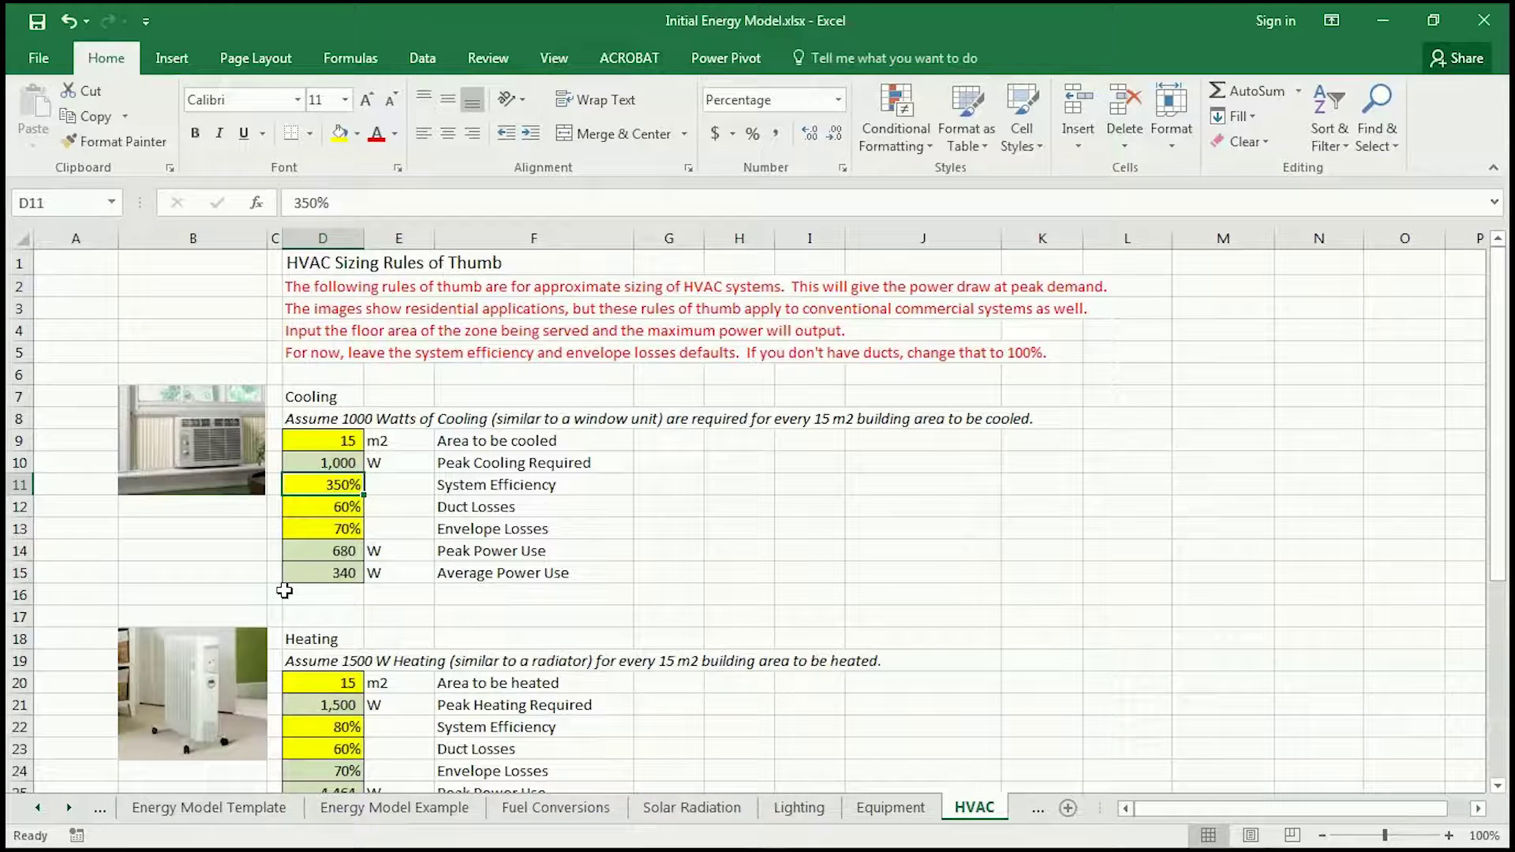
click(317, 509)
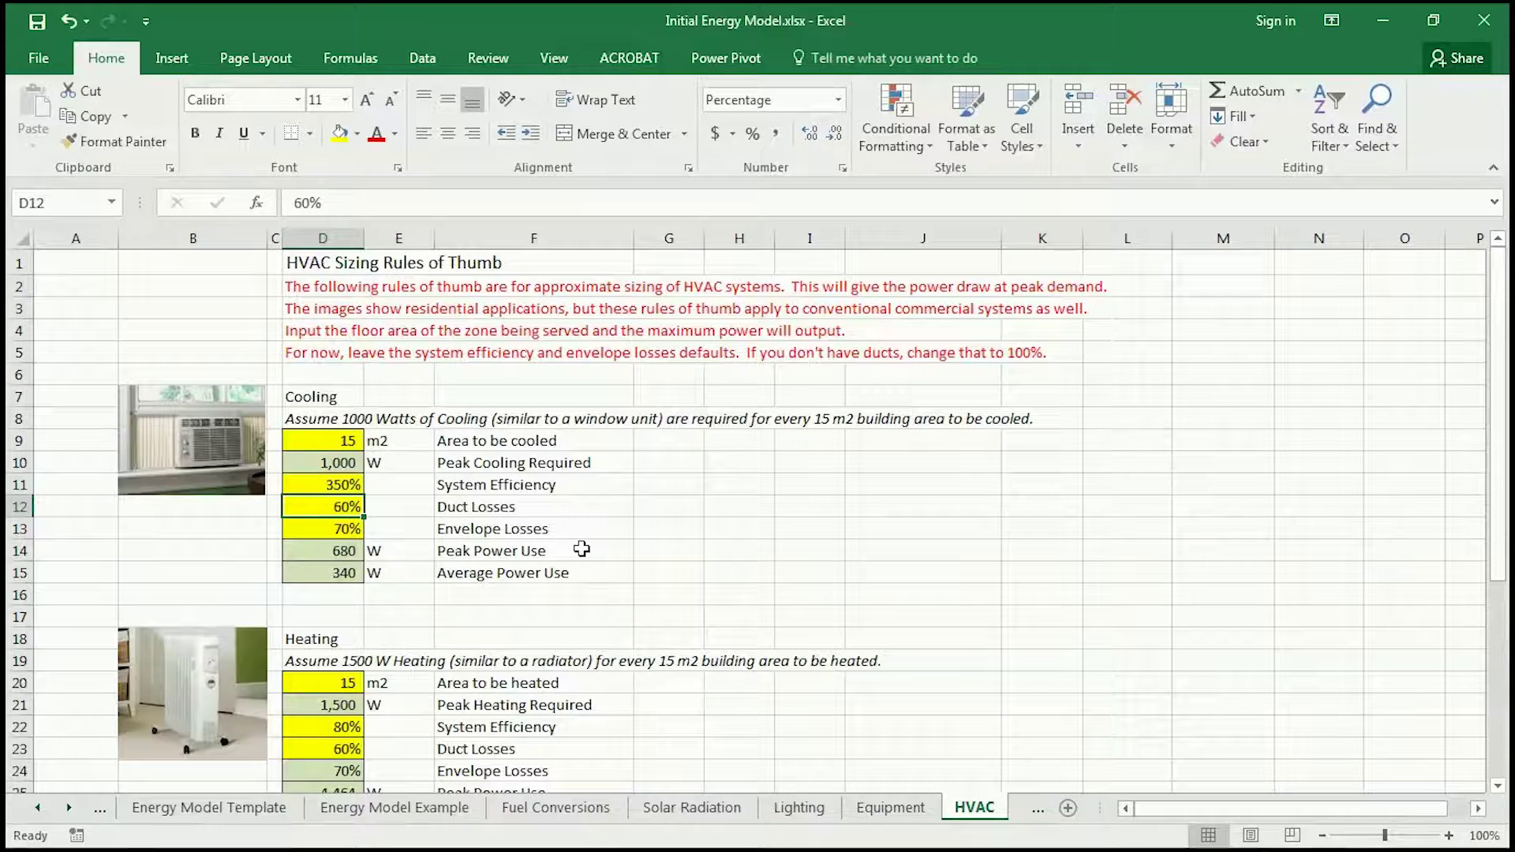
text(100%)
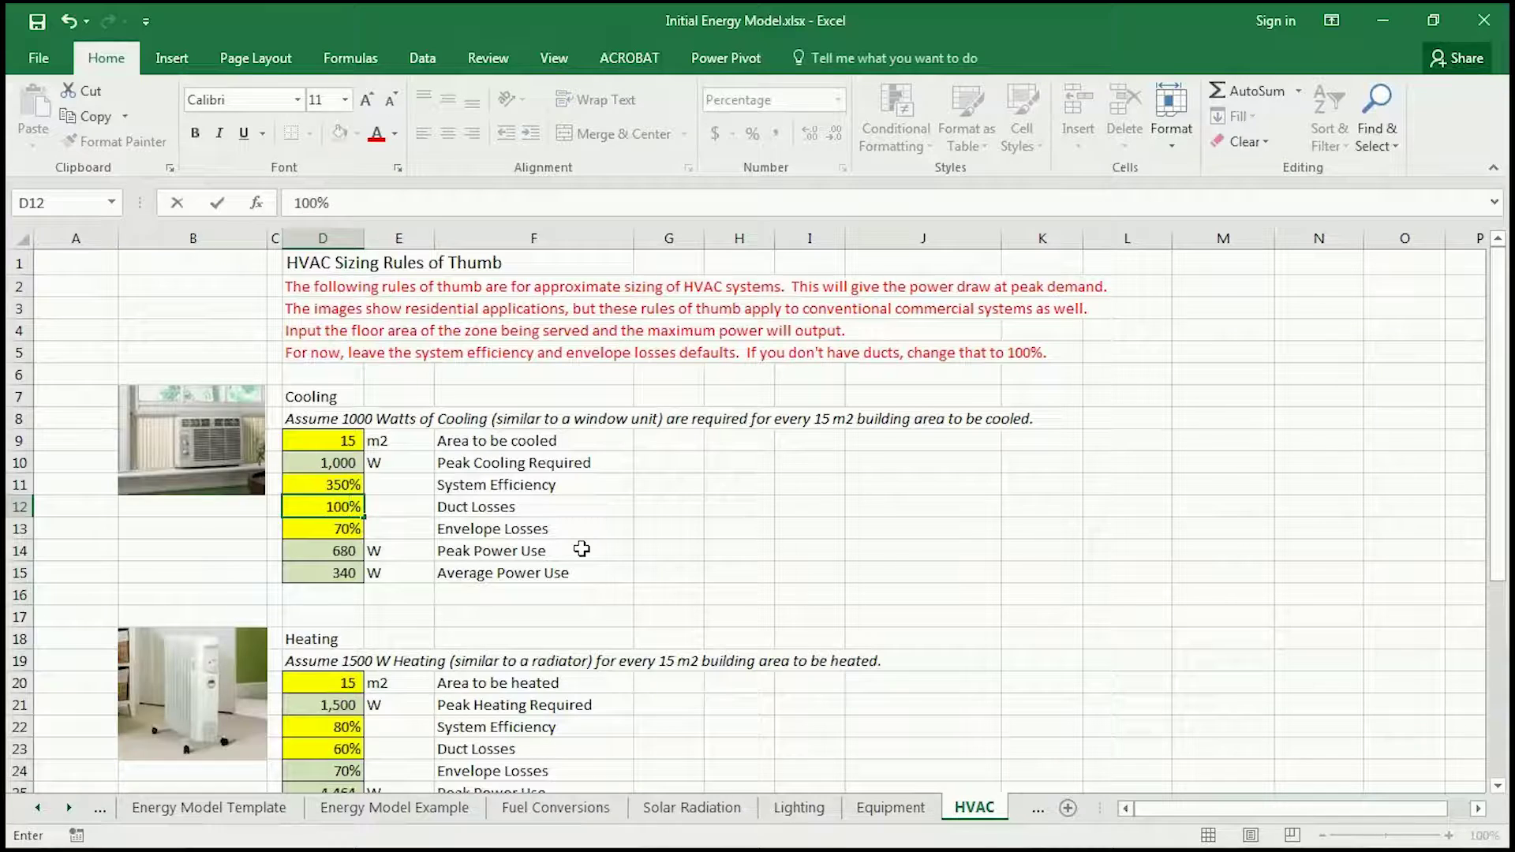
key(Return)
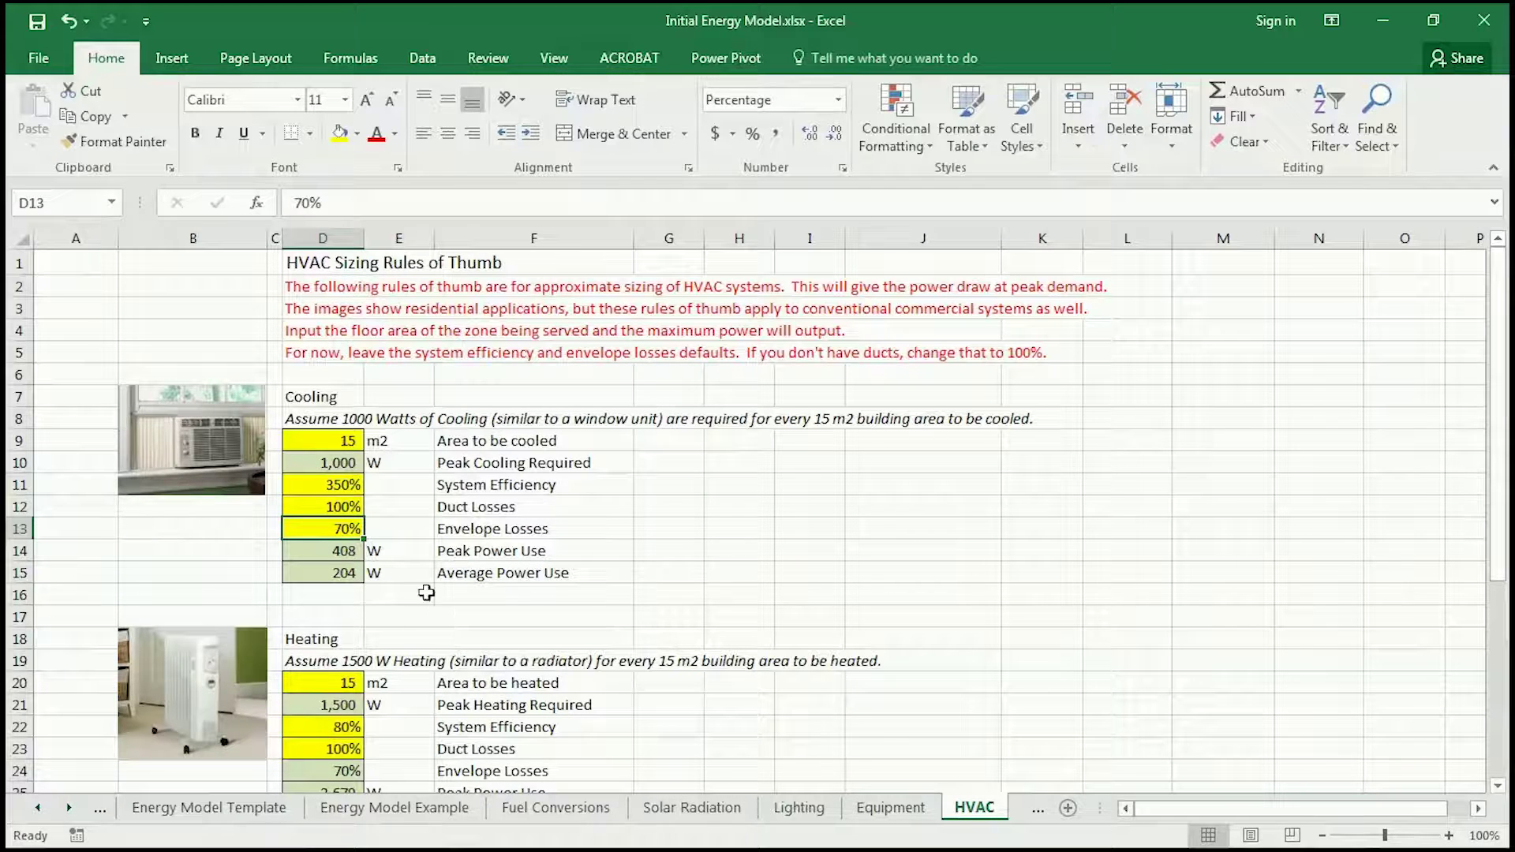
Set the Duct Losses in the Cooling calculator to 80%.
click(347, 507)
text(80)
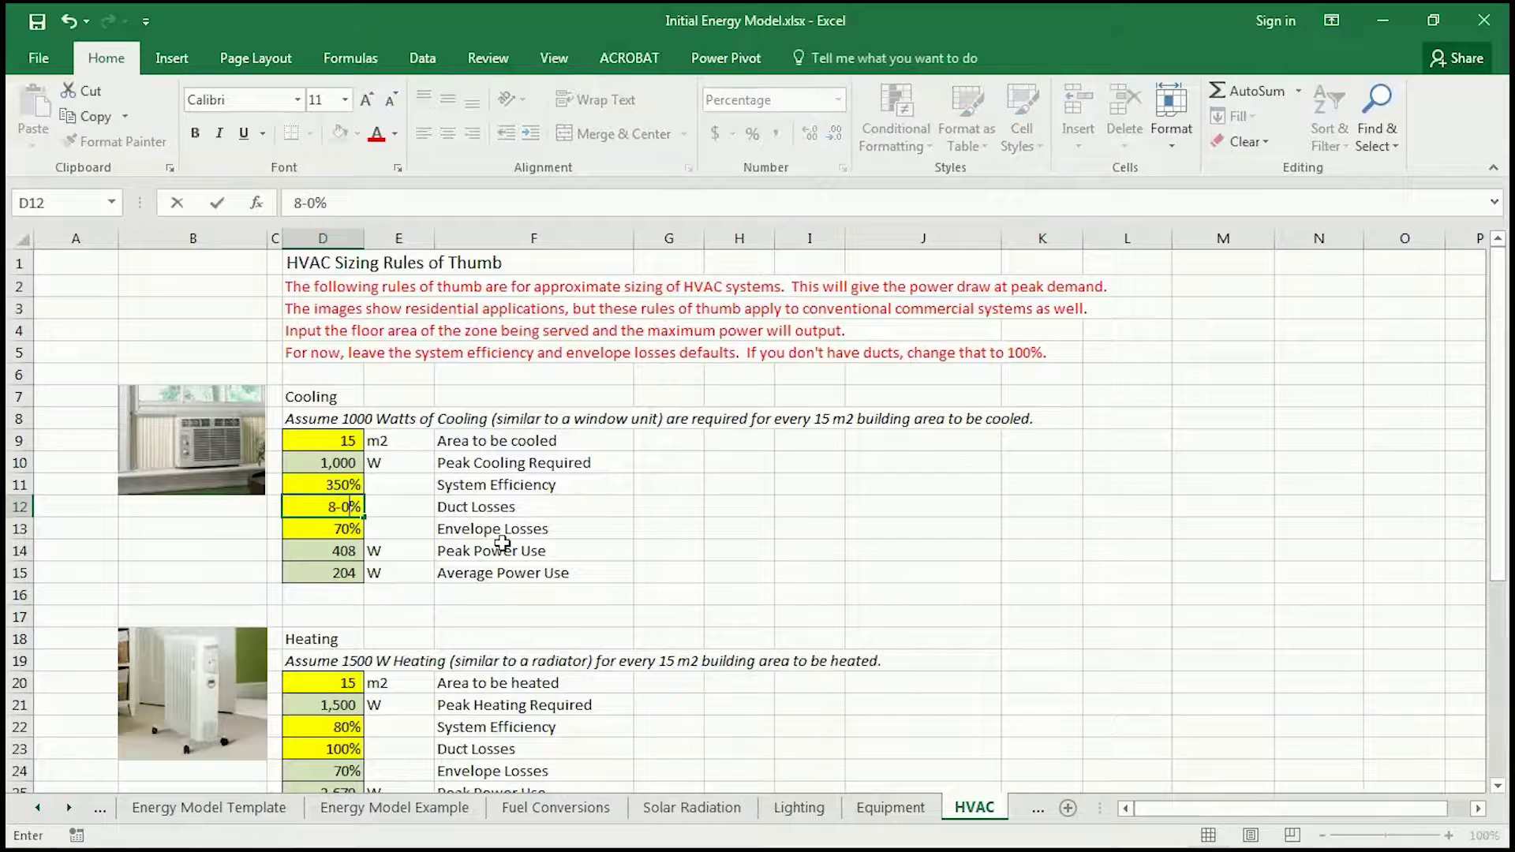
key(Return)
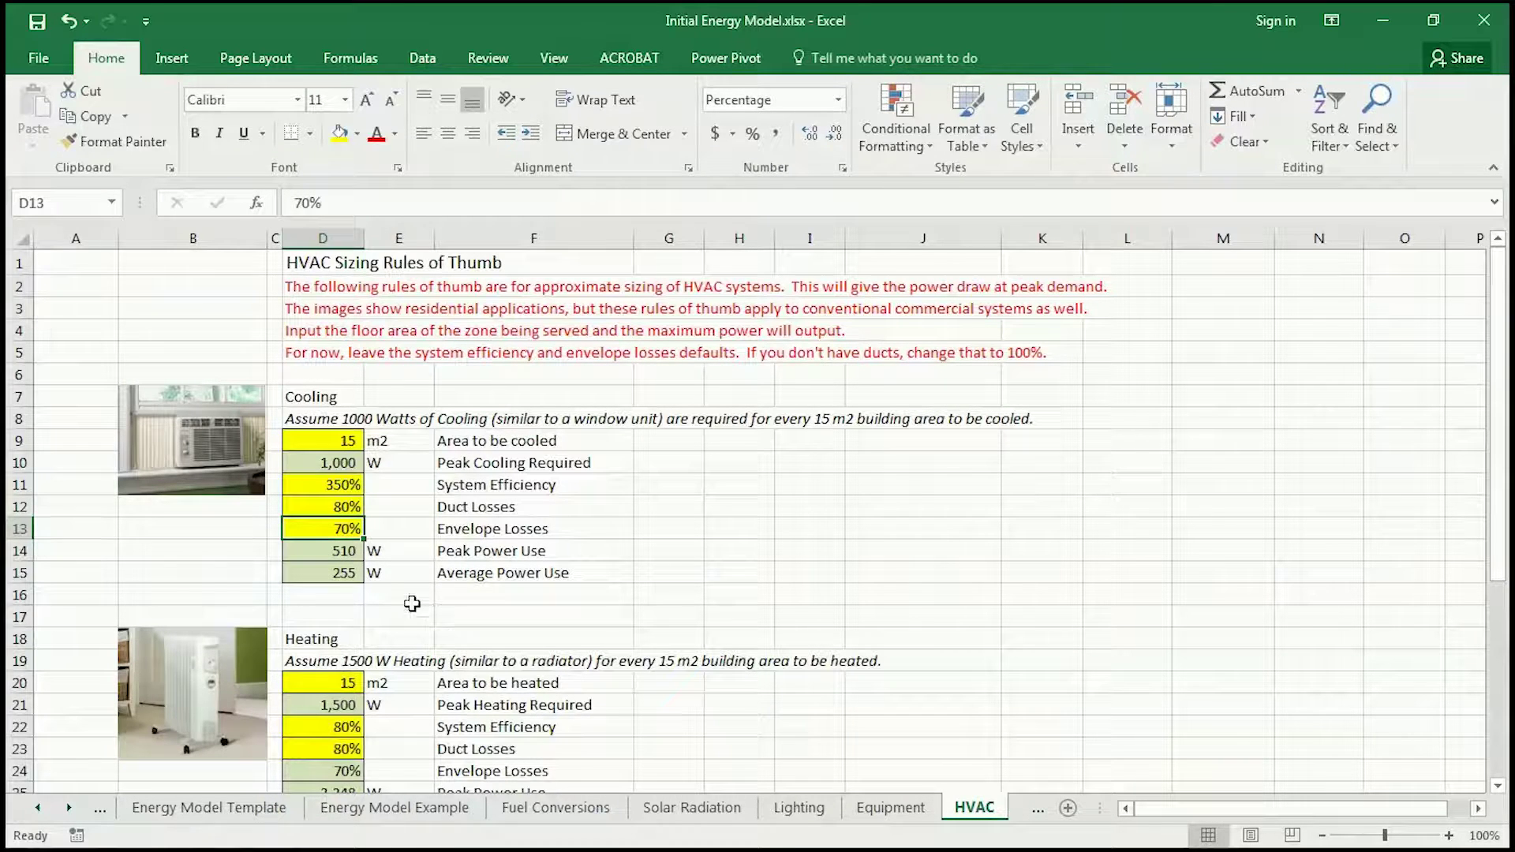
Examine the formulas behind Peak Power Use and Average Power Use in the Cooling calculator.
click(348, 554)
click(450, 203)
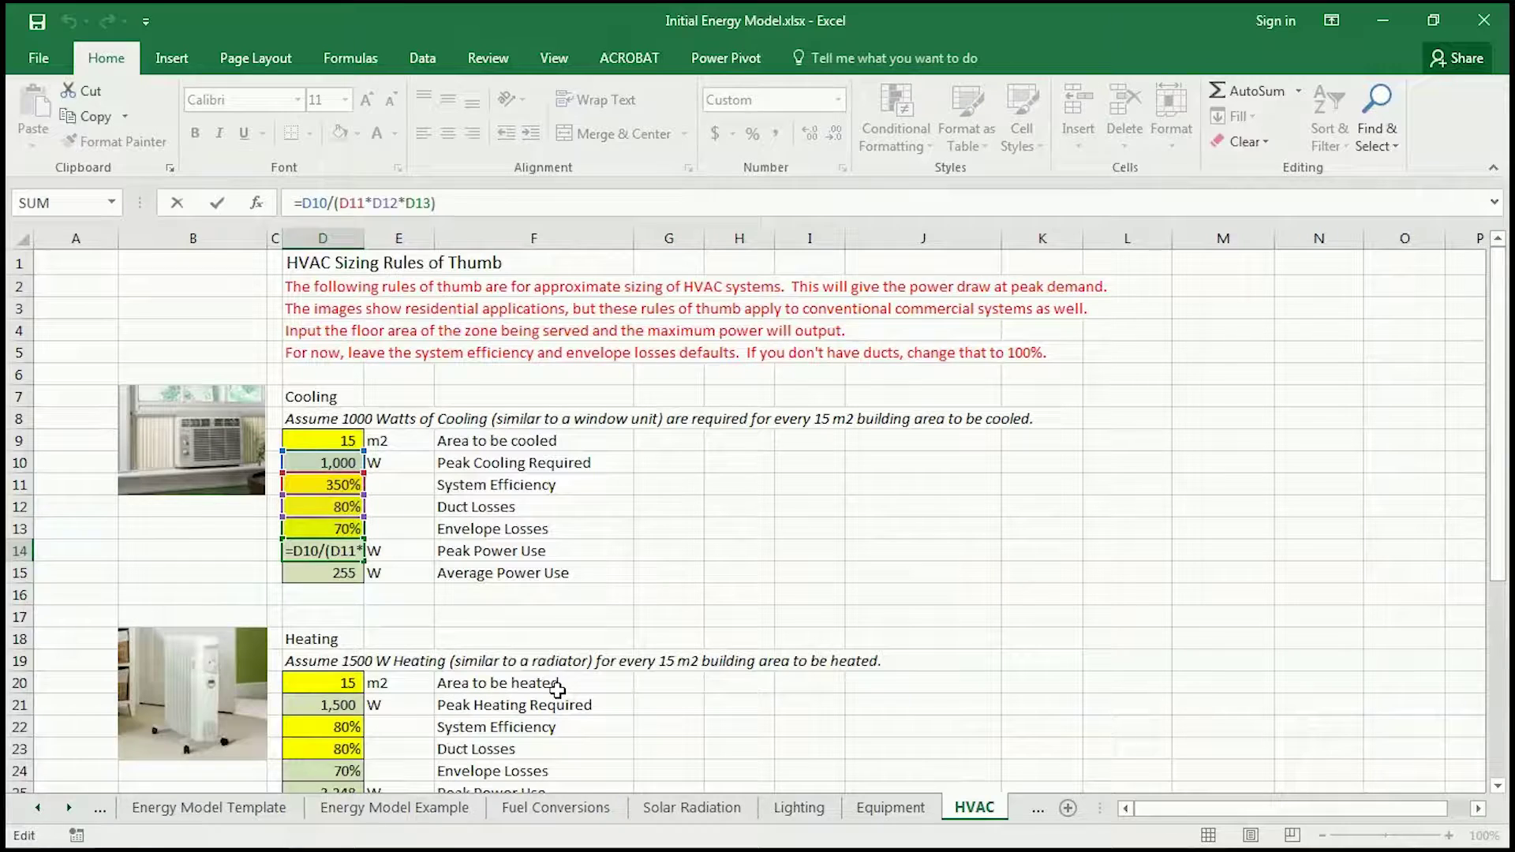
click(482, 203)
key(Return)
key(Up)
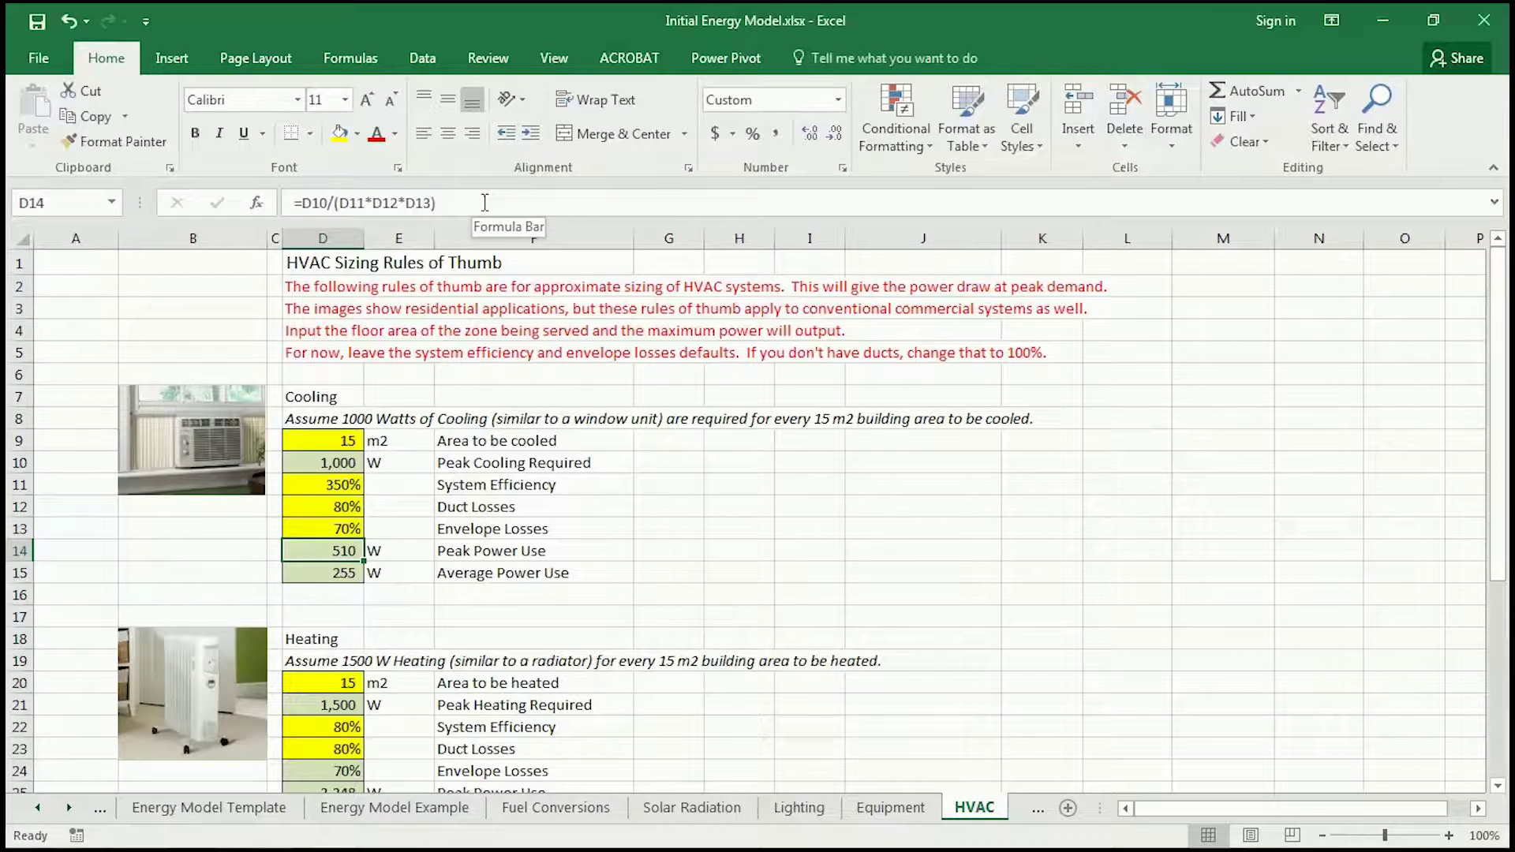
key(Down)
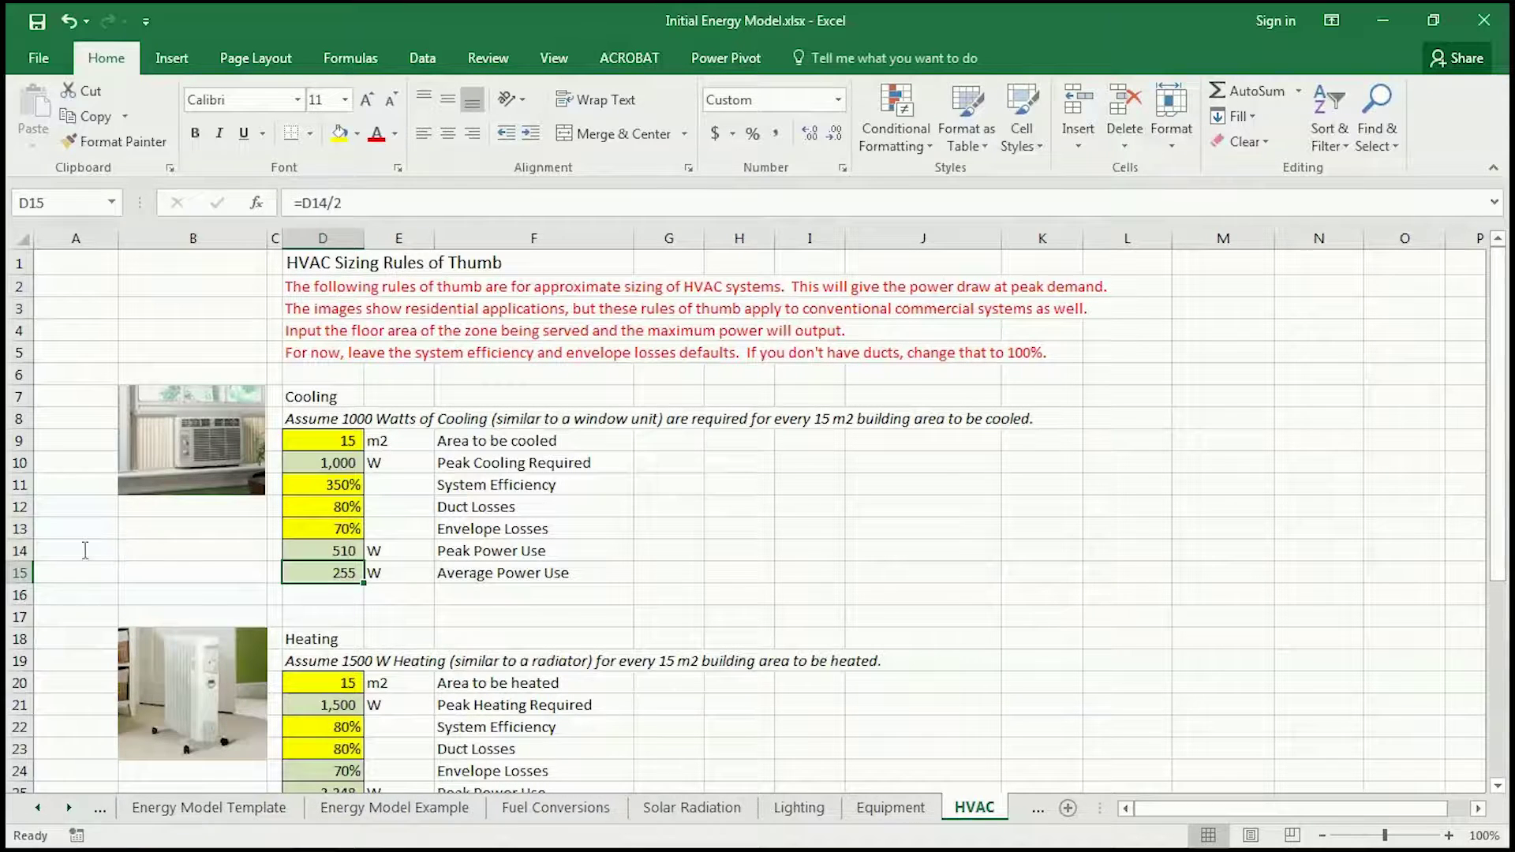
click(19, 550)
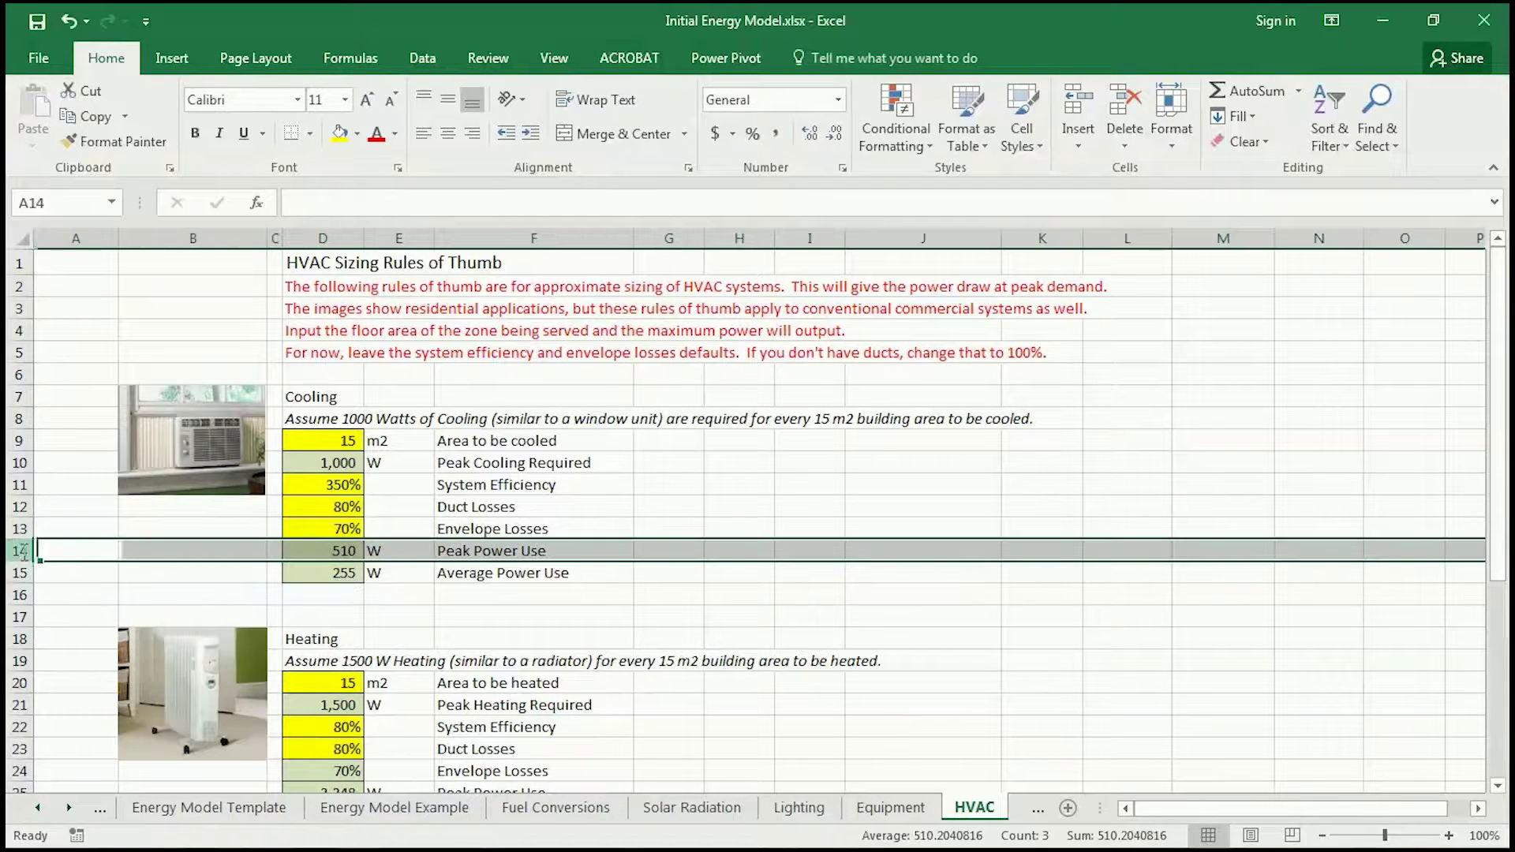
click(343, 552)
click(340, 574)
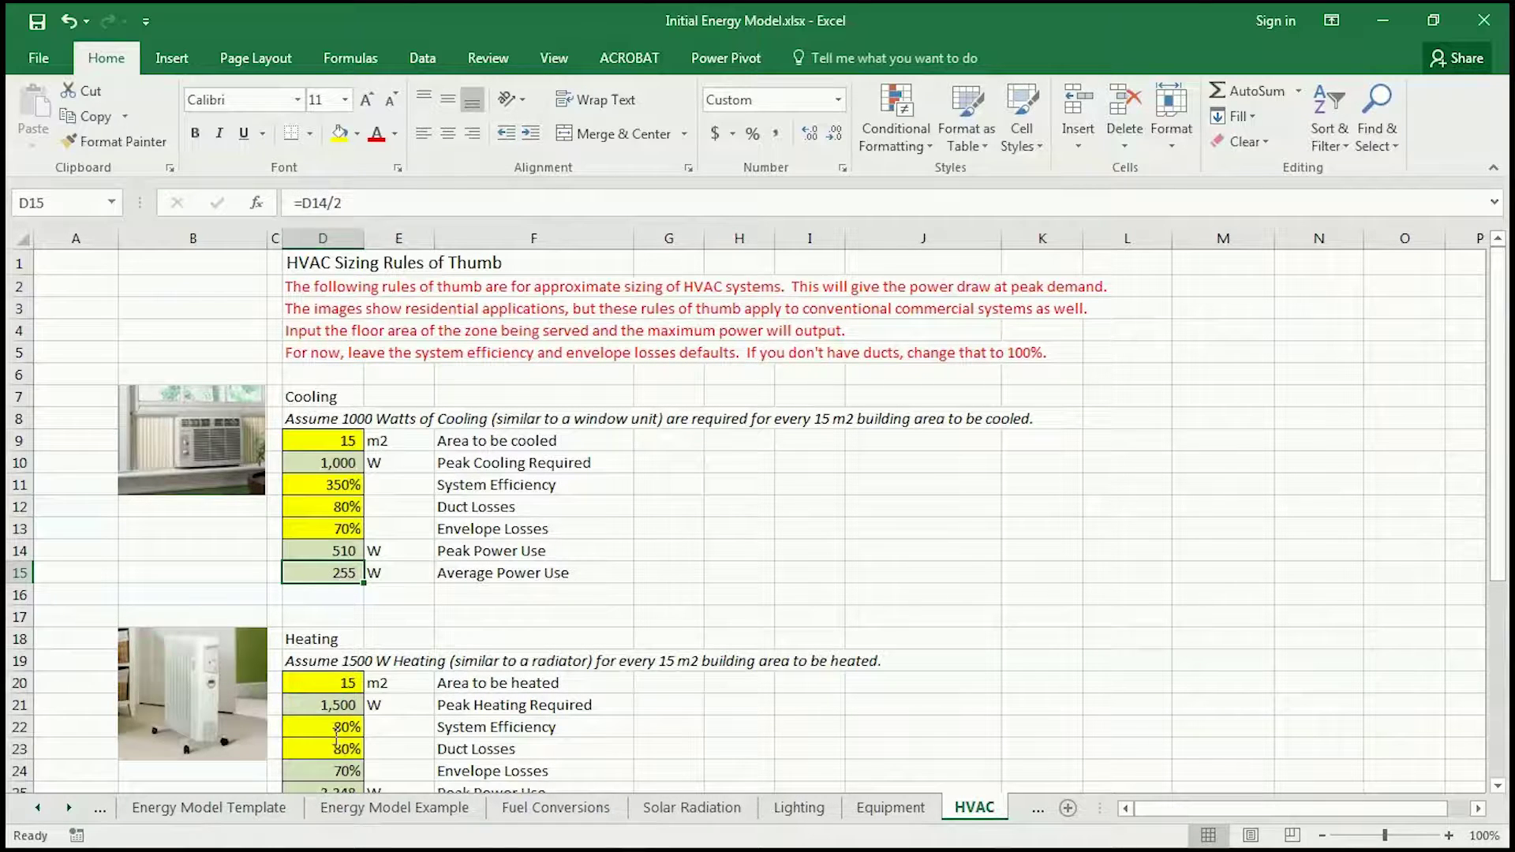
On the Energy Model Template sheet, set the power of the first Space Cooling item in row 37 to 500 watts.
click(208, 809)
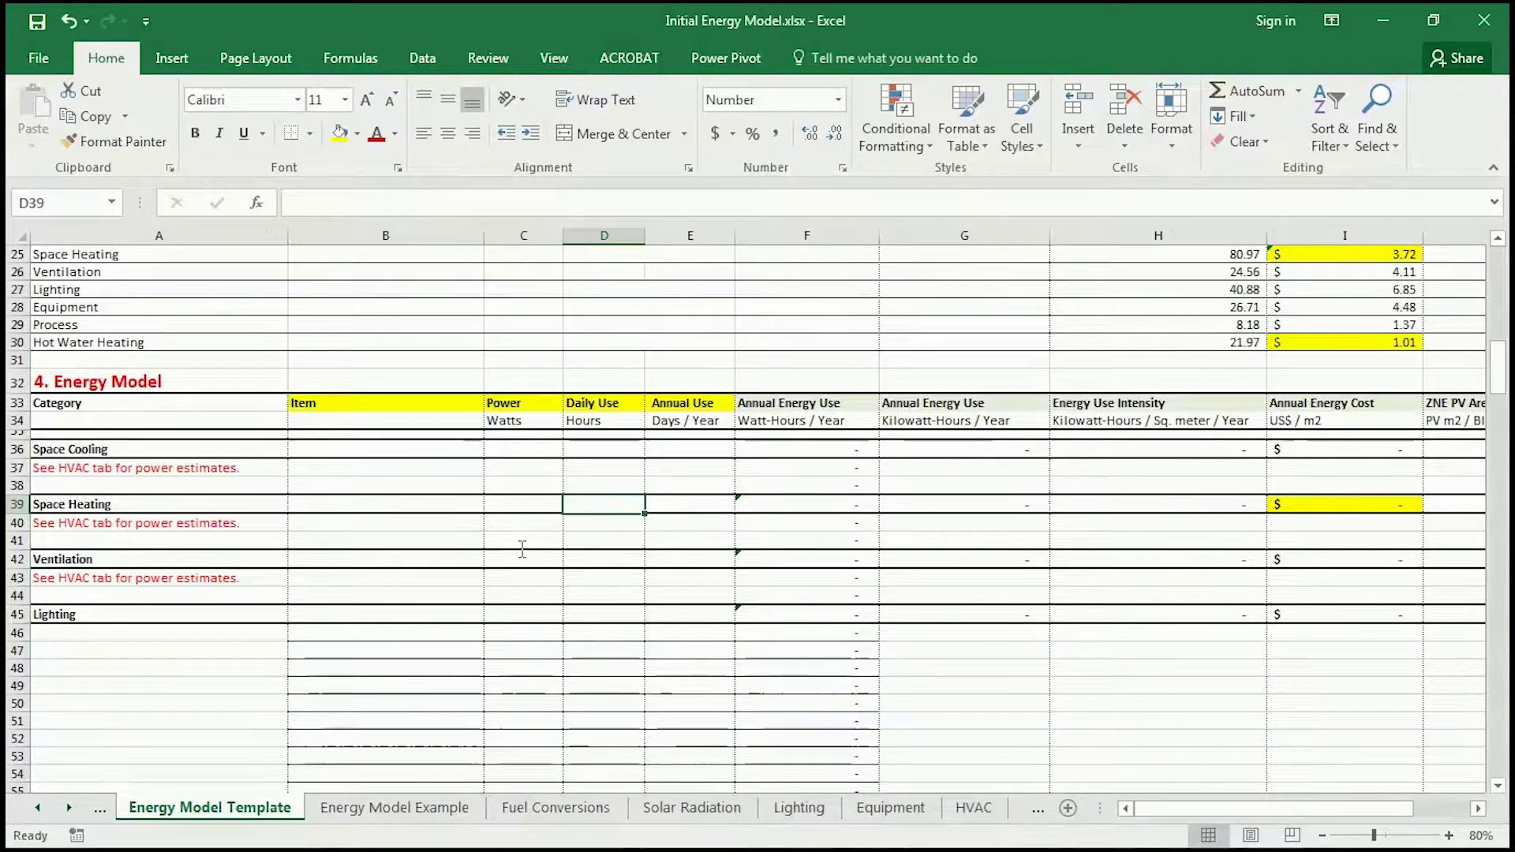
click(521, 468)
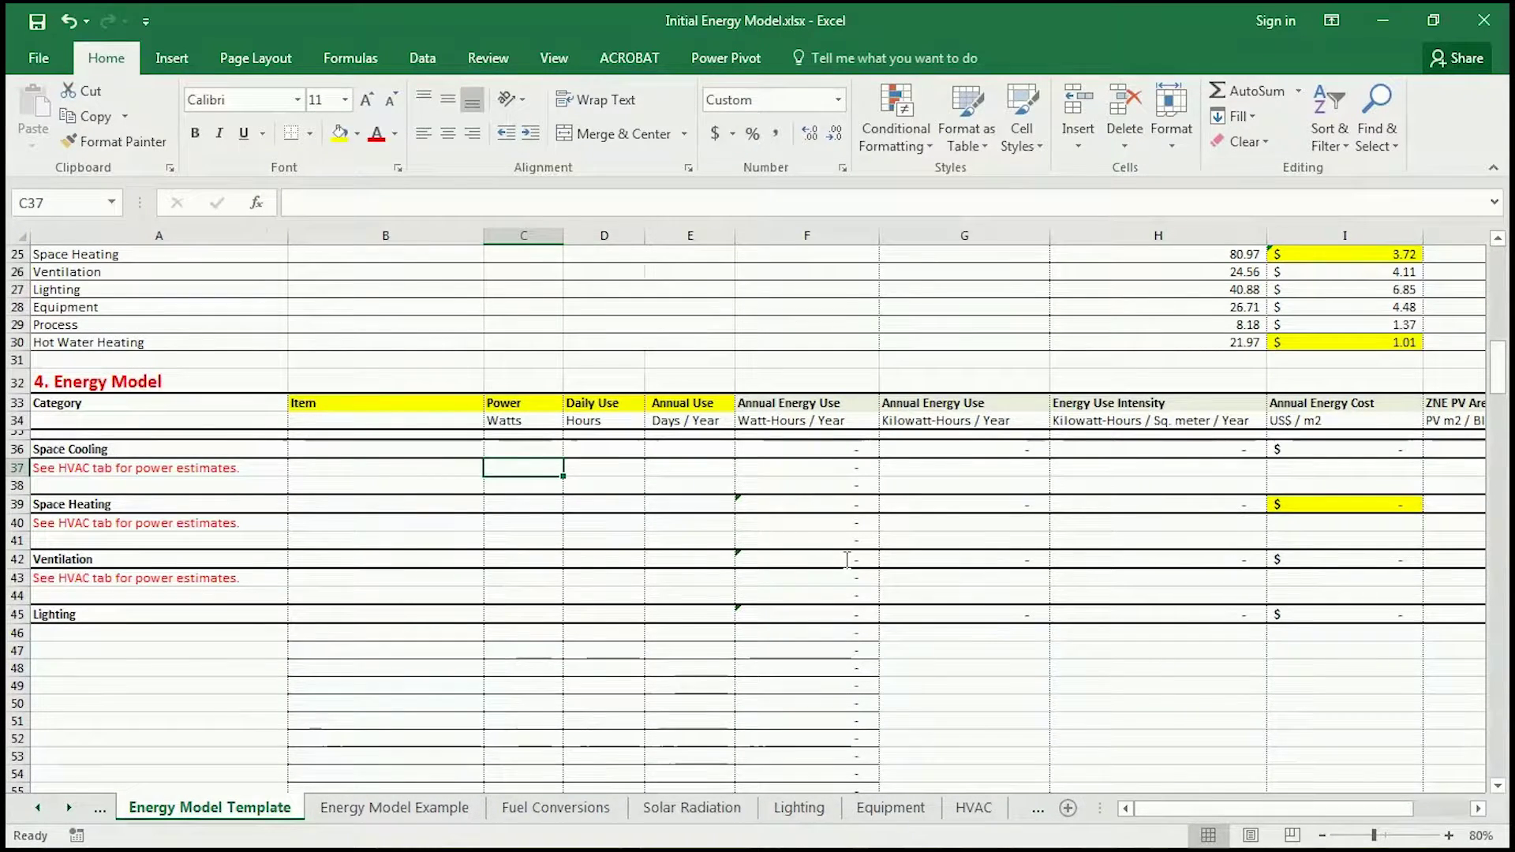
text(500)
key(Return)
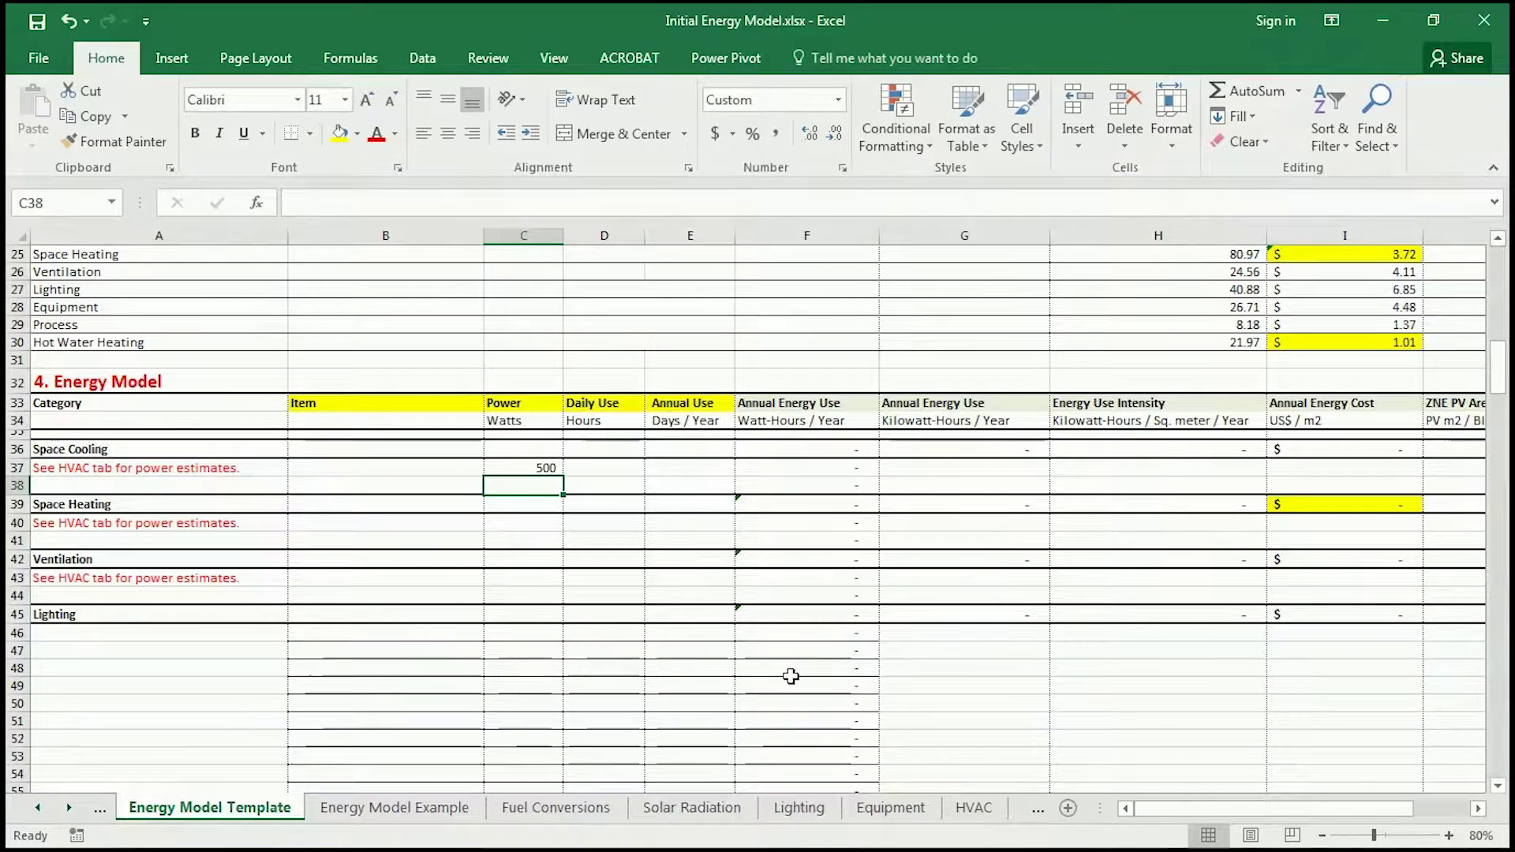
Check Peak Power Use on the HVAC sheet and set the row 37 Space Cooling power to 510 watts in the template.
click(972, 807)
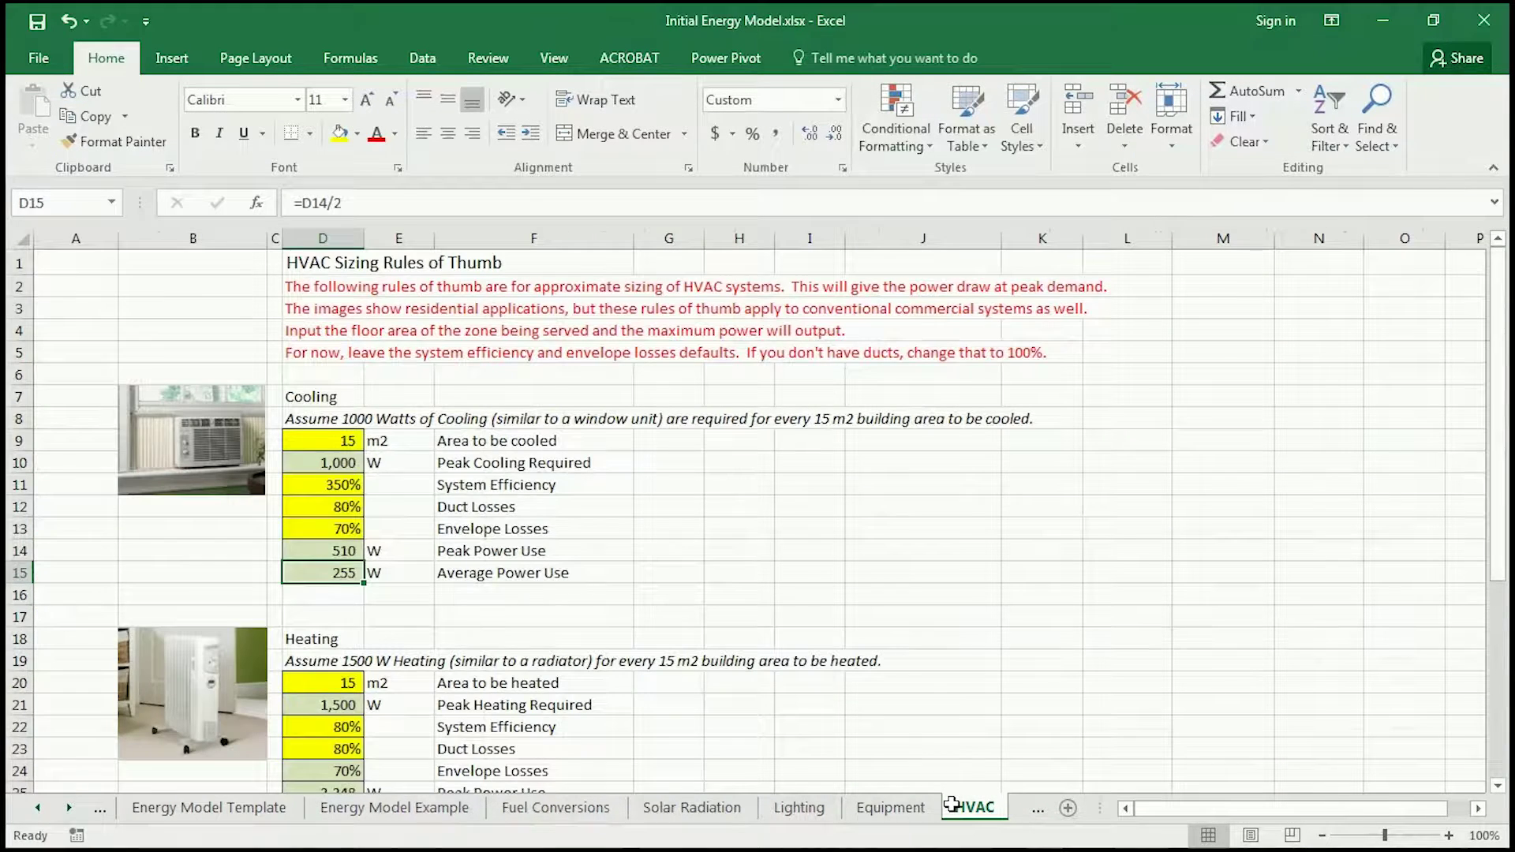
click(294, 807)
click(525, 468)
text(510)
key(Left)
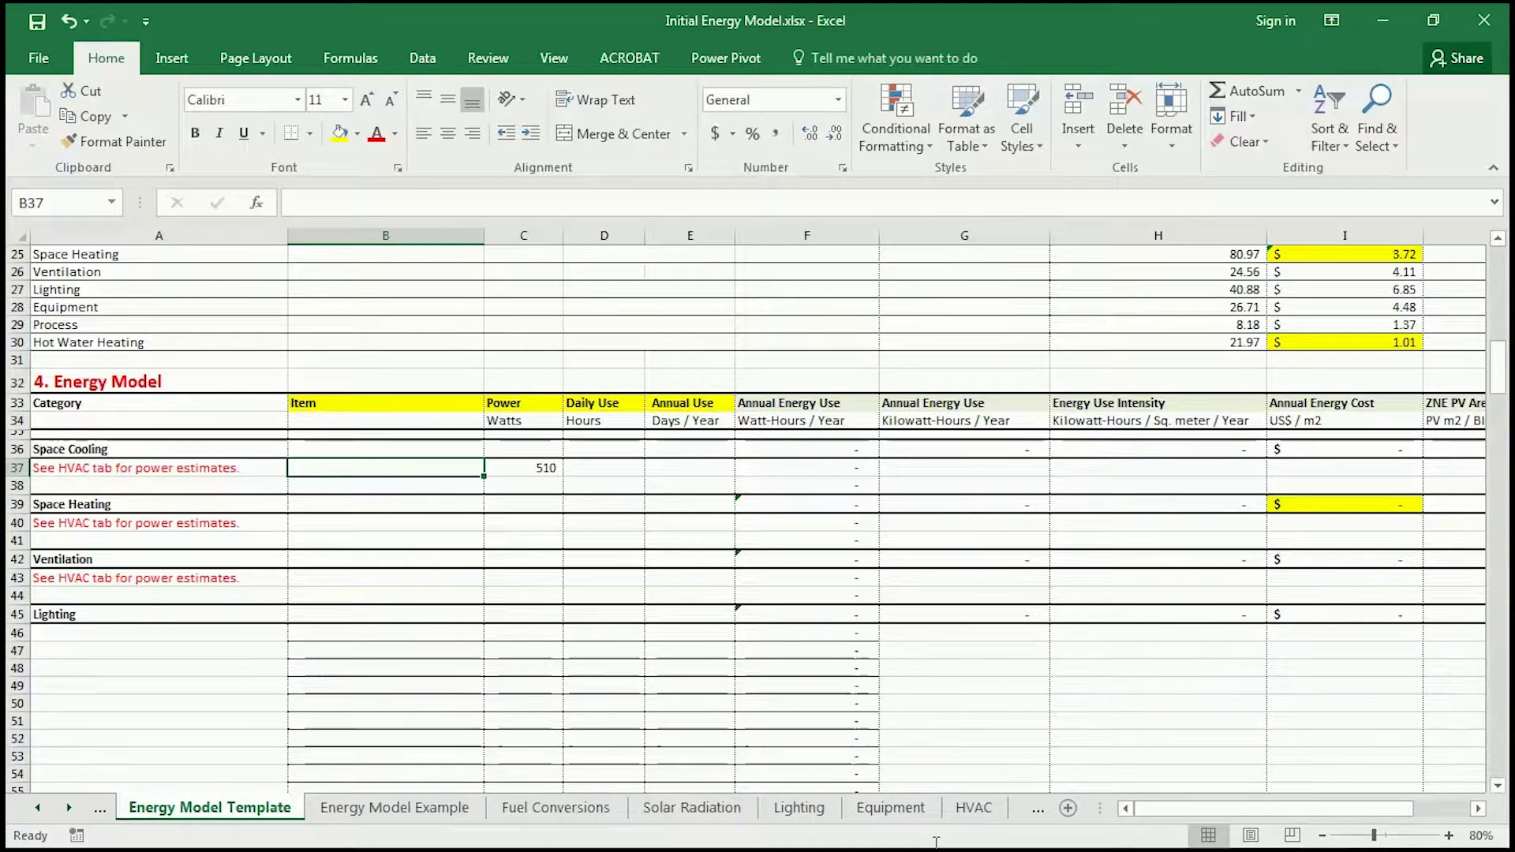
Name the Space Cooling item in row 37 "Bedroom Window Unit".
text(Bedroom Wi)
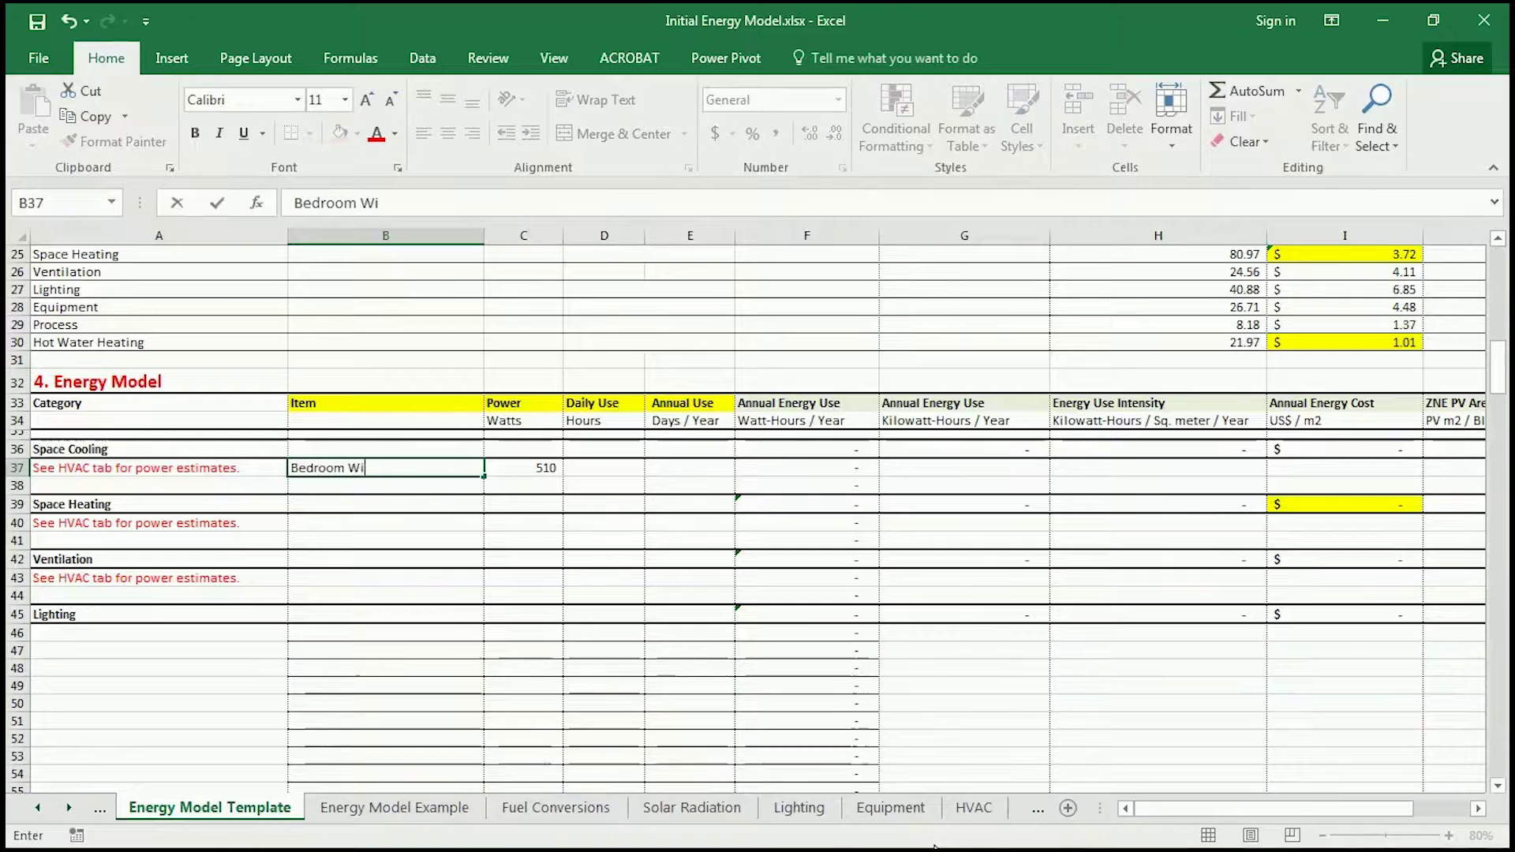
text(ndow Unit)
key(Tab)
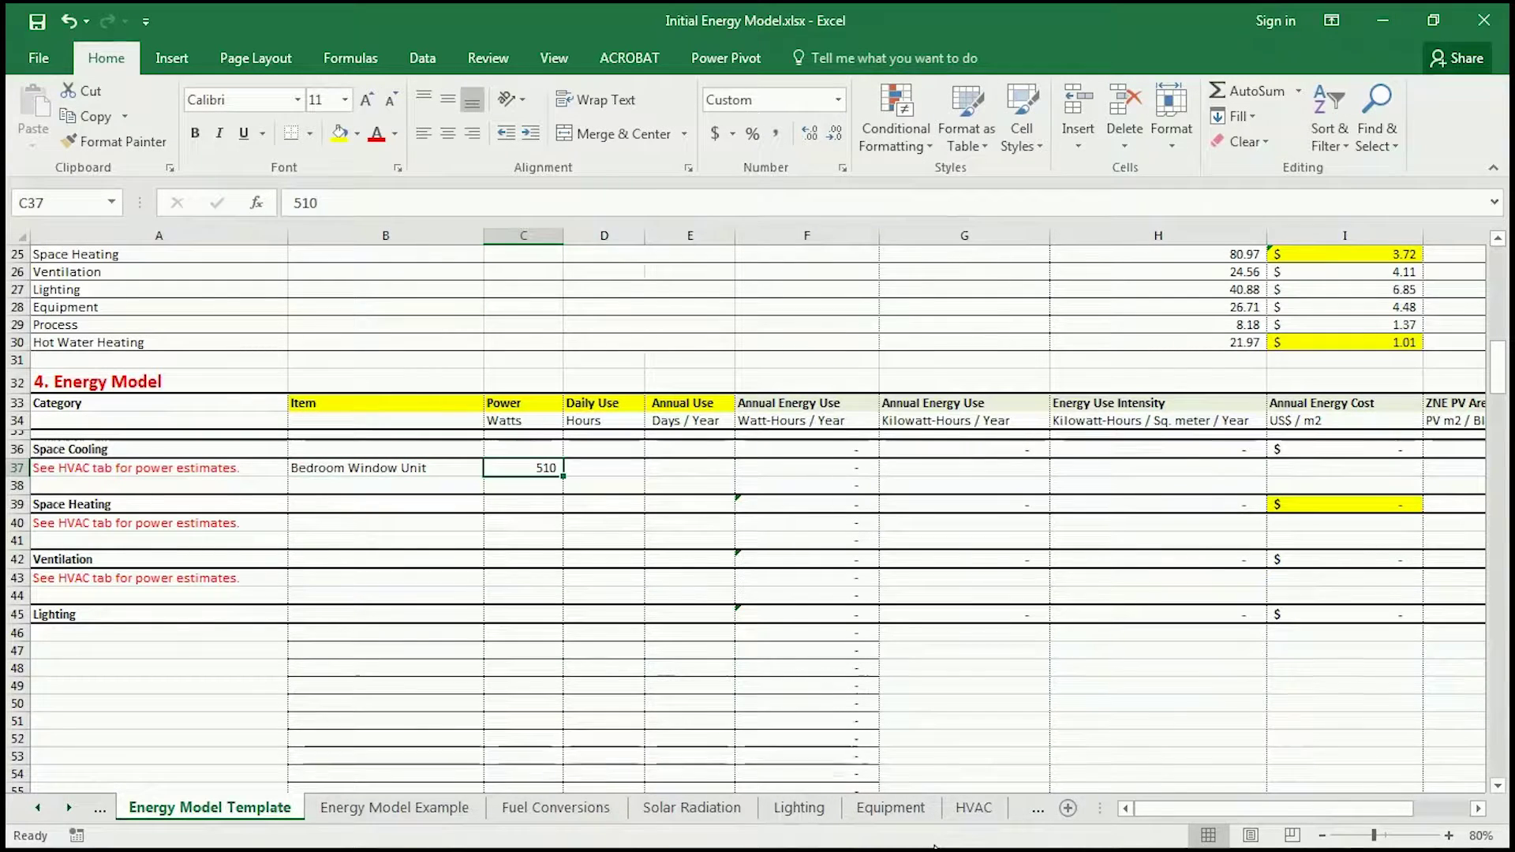
key(Tab)
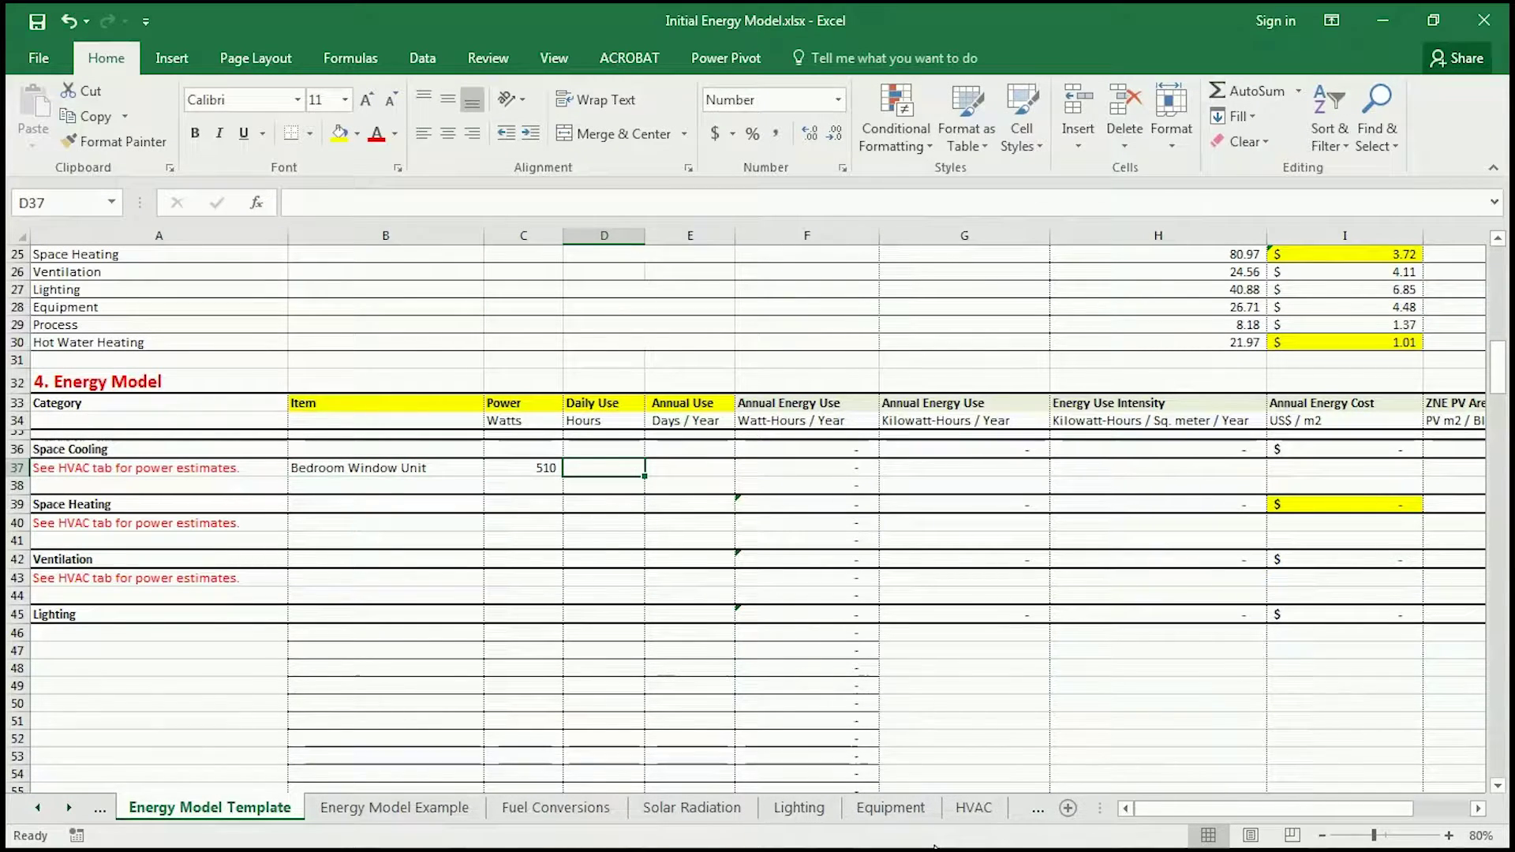
Set the Bedroom Window Unit's daily use to 6 hours and its annual use to 60 days per year.
text(6)
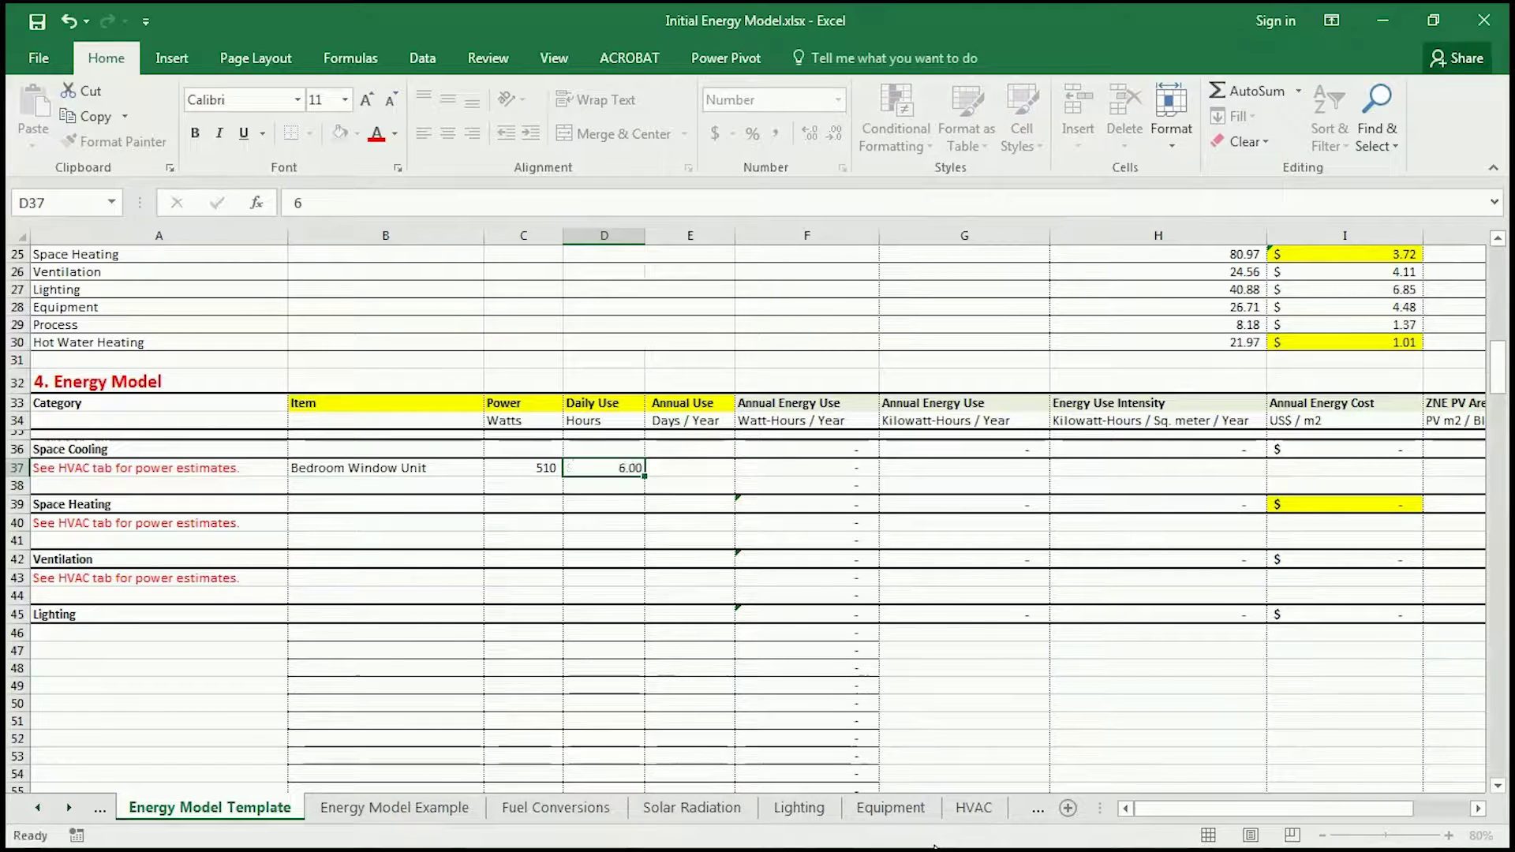
key(Tab)
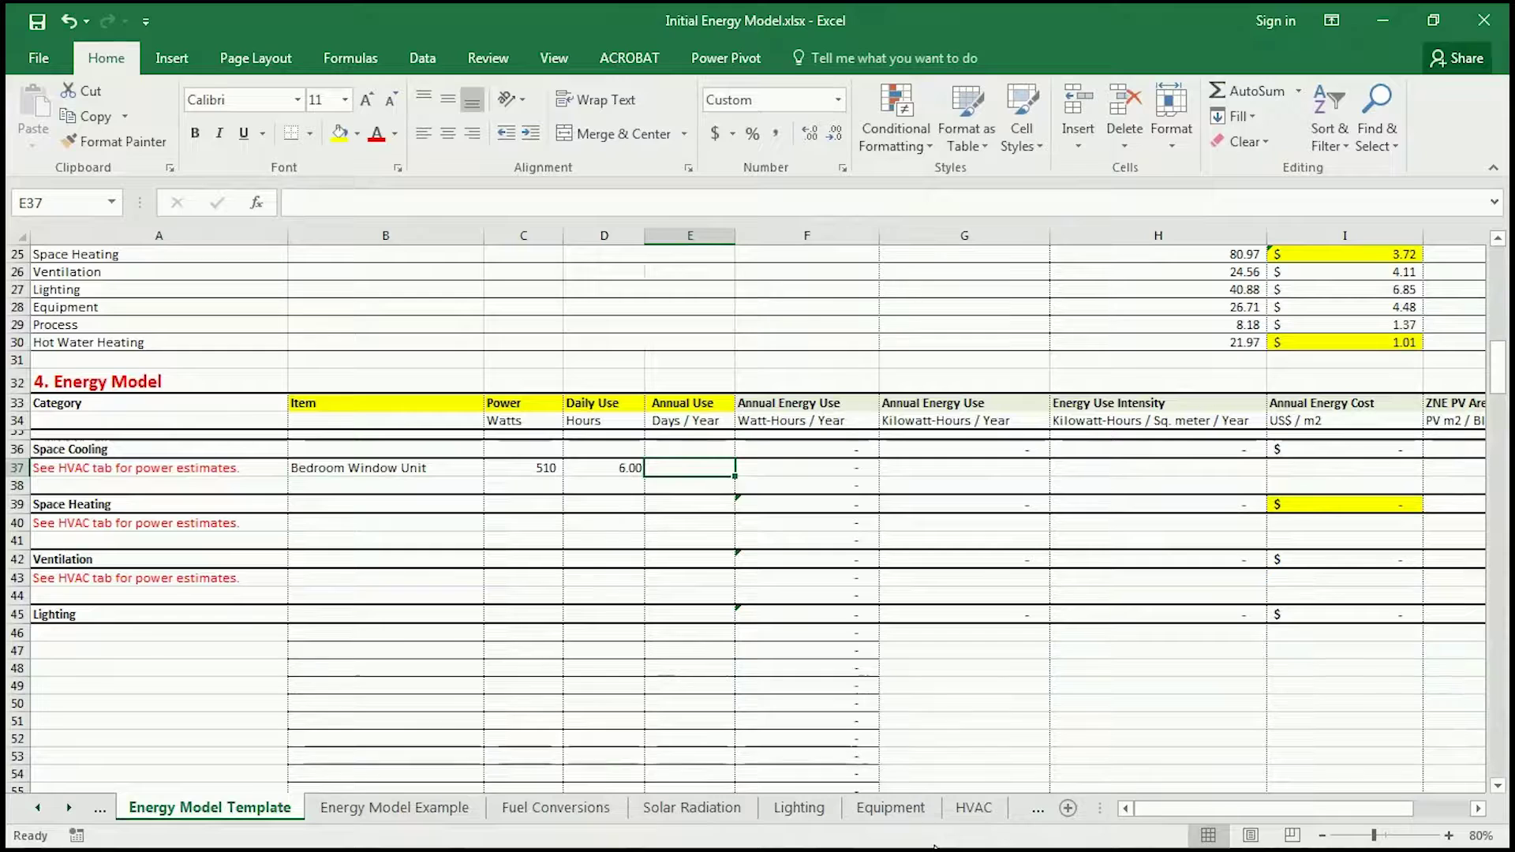
text(60)
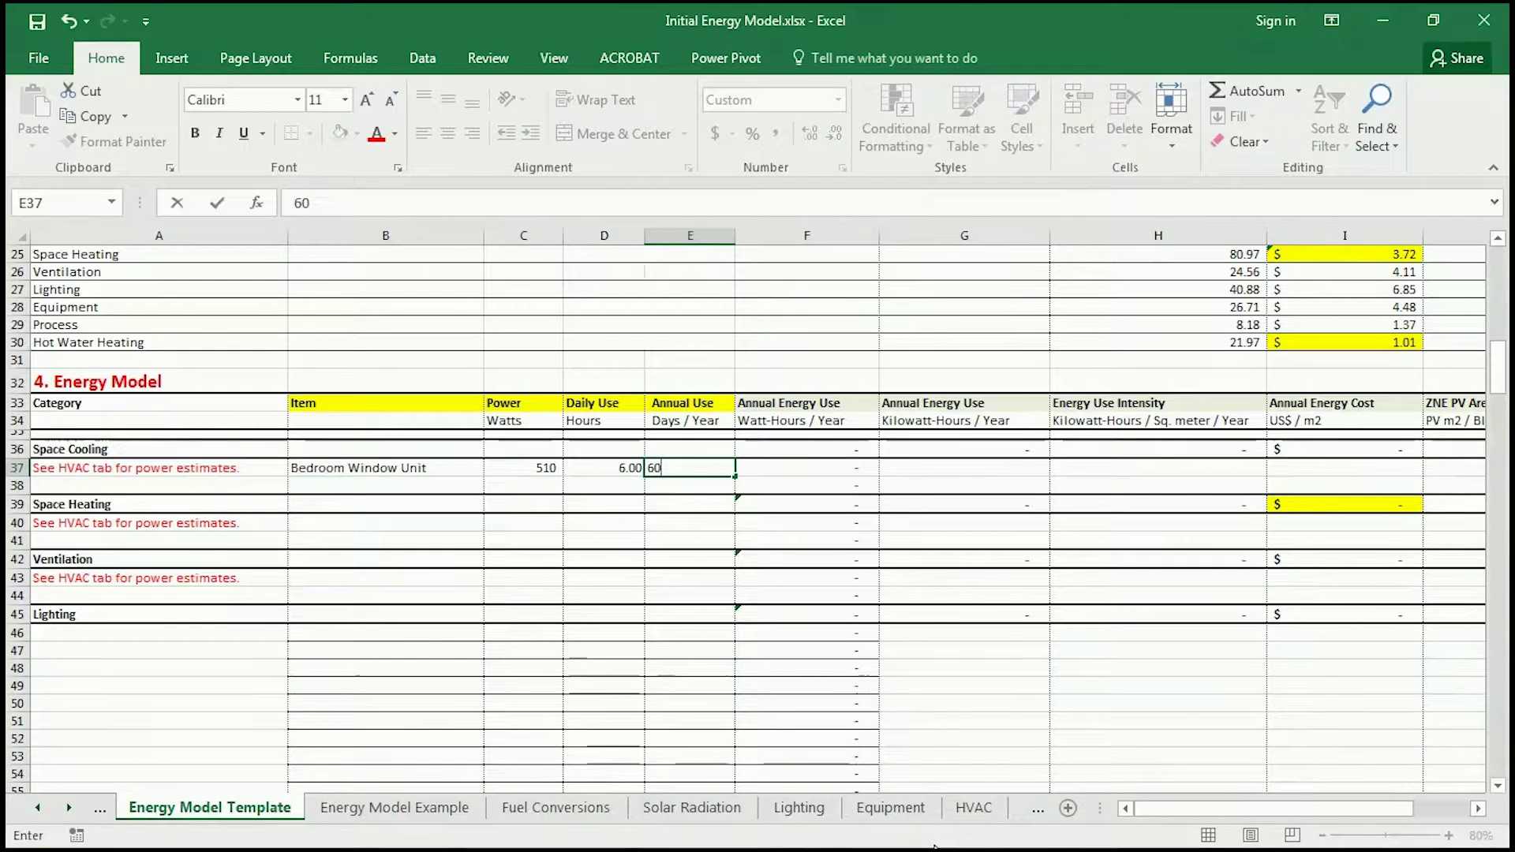
key(Return)
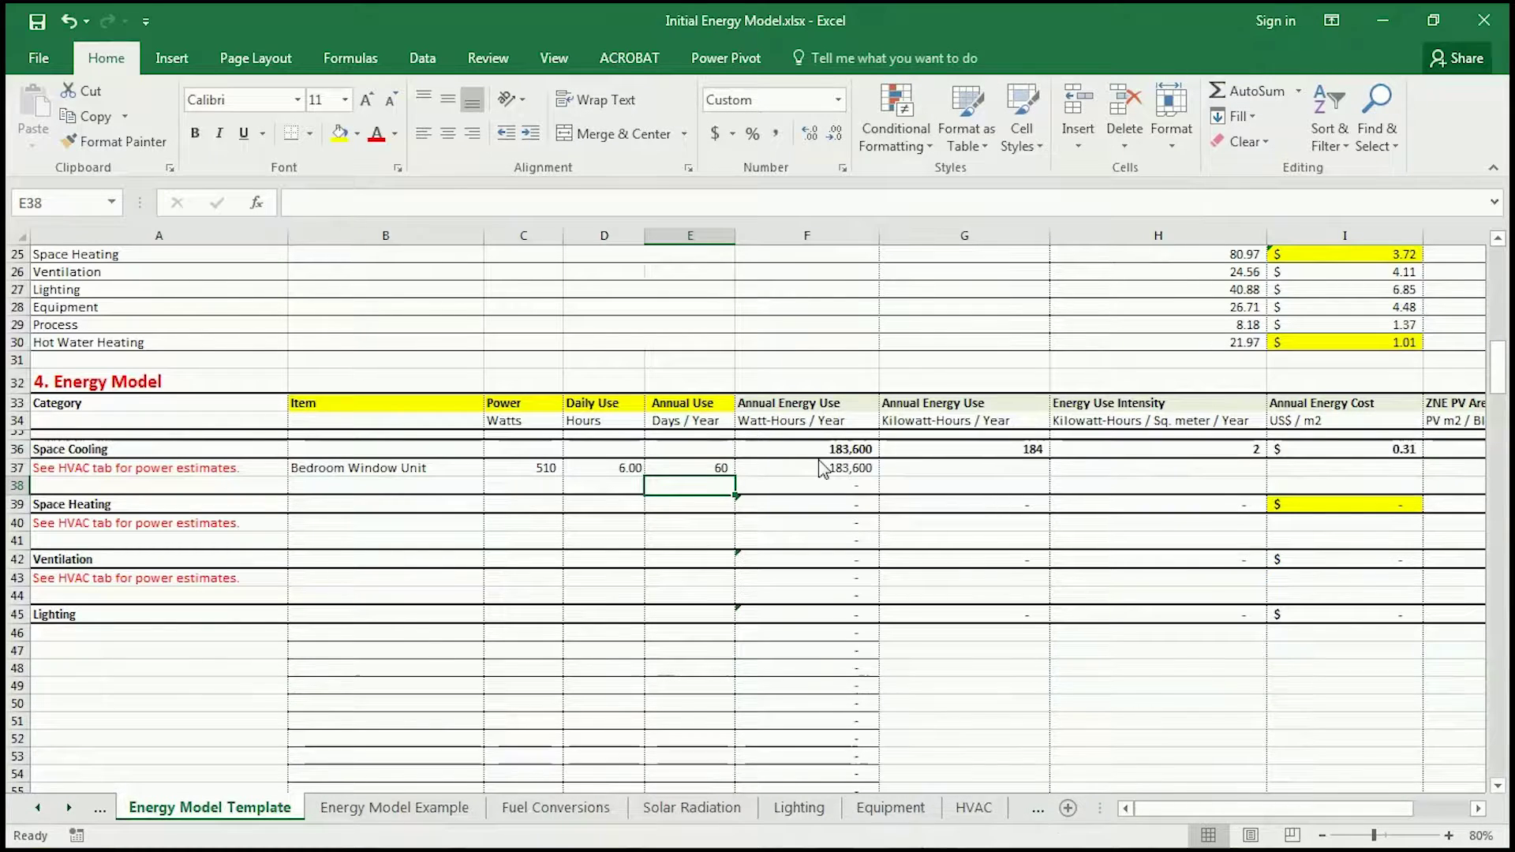
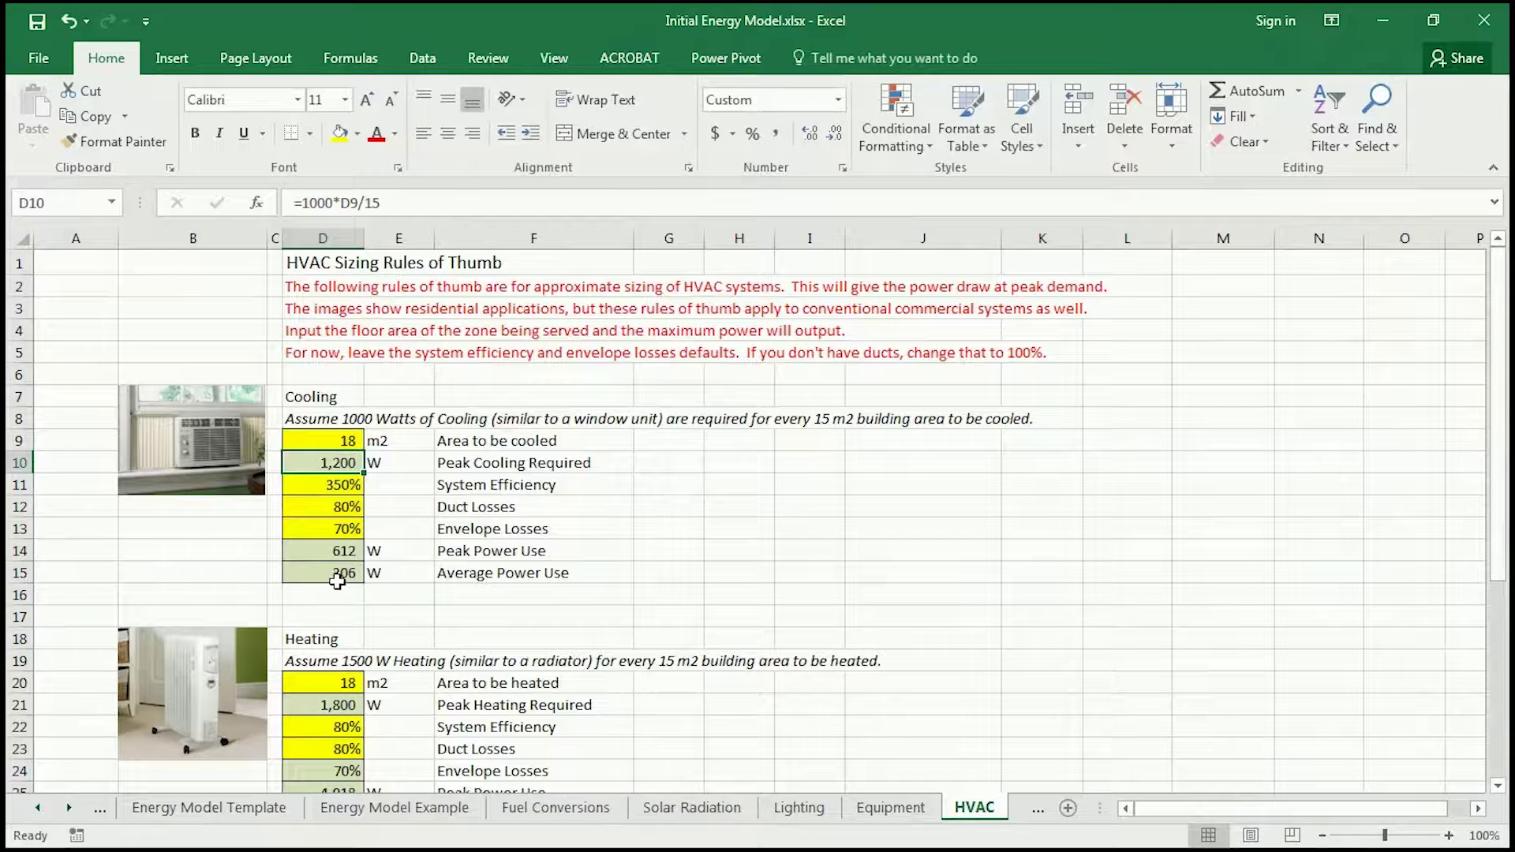
On the Energy Model Template sheet, enter 306 watts as the power of the second Space Cooling item in row 38.
click(247, 809)
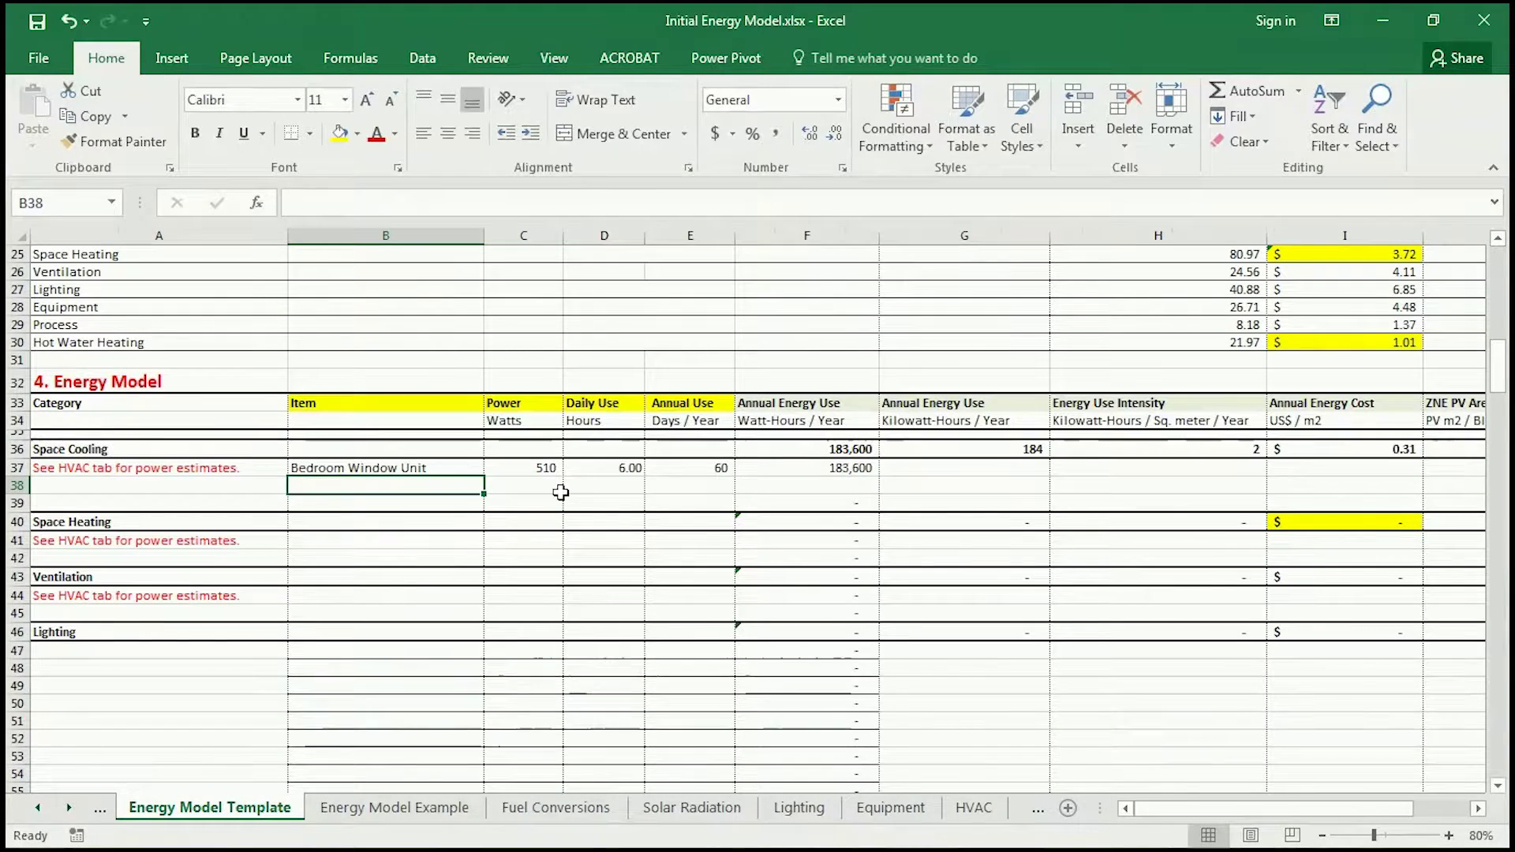
click(531, 467)
click(537, 489)
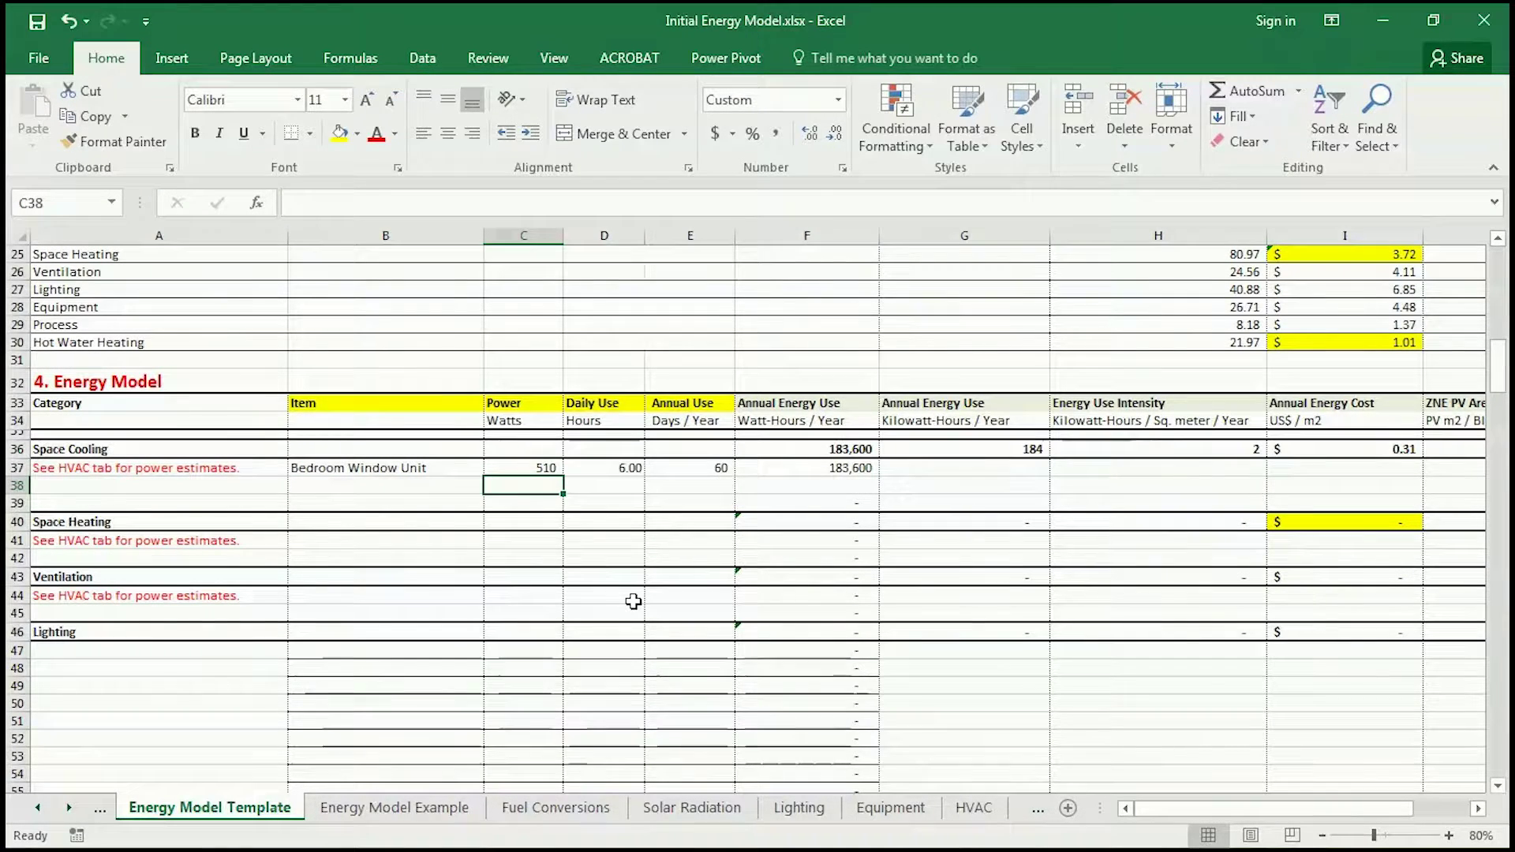
key(F2)
text(306)
key(Return)
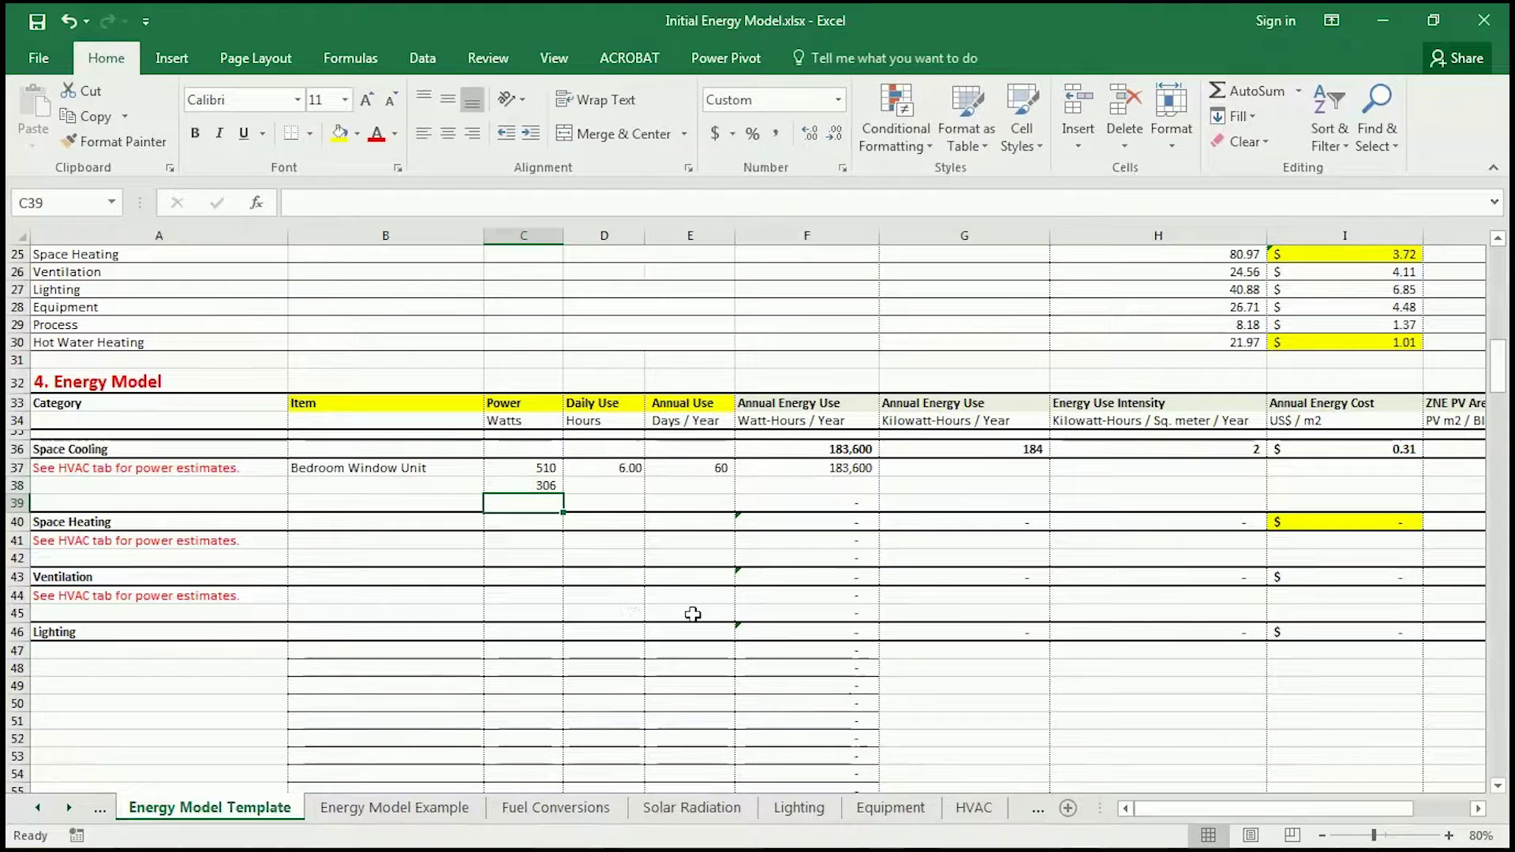
Set the area to be cooled to 15 m2 on the HVAC sheet.
click(974, 807)
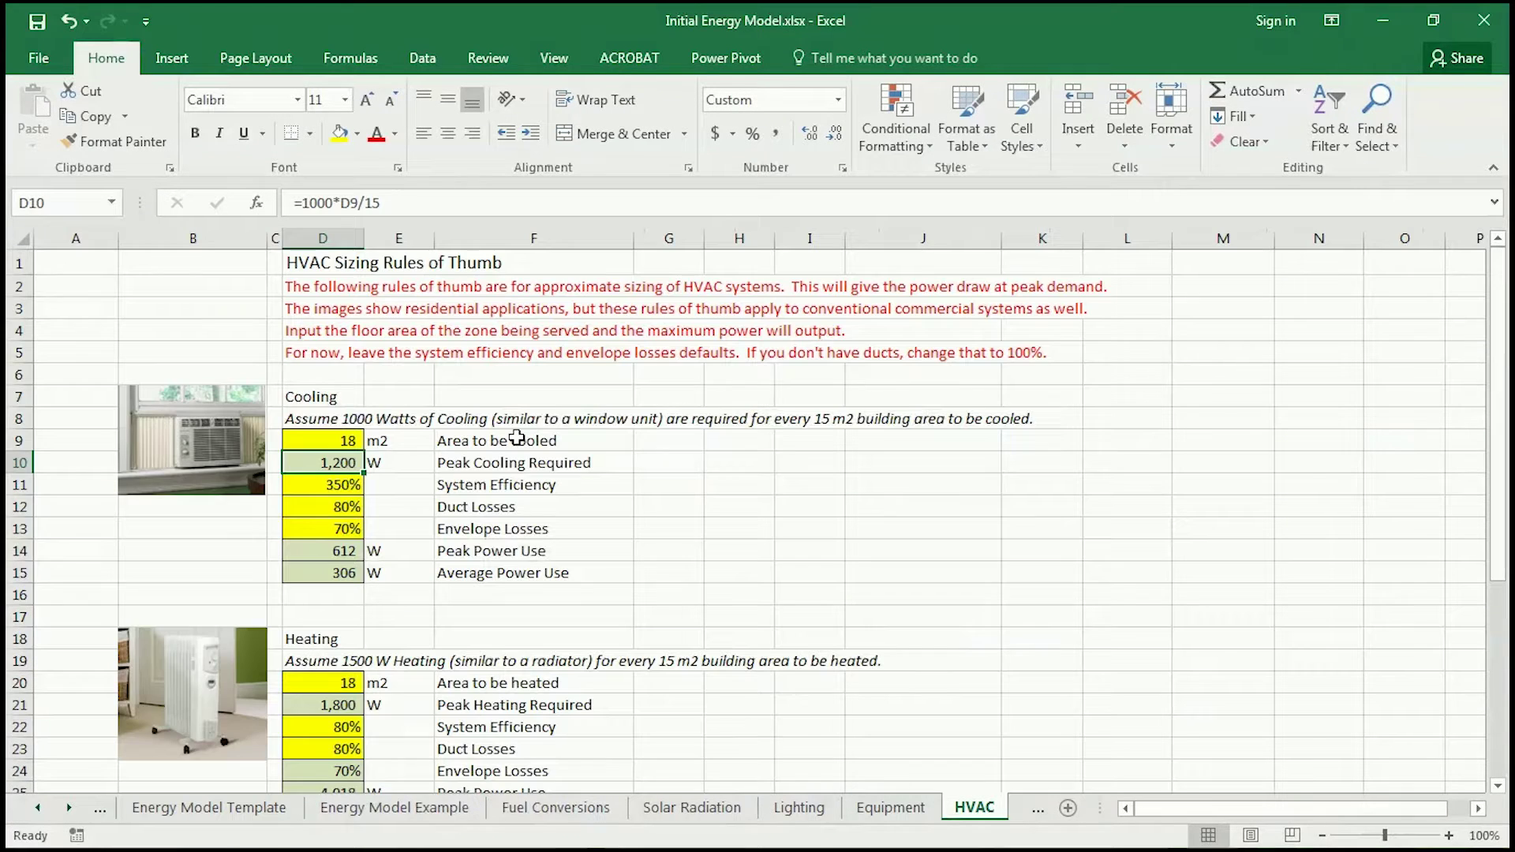
click(338, 443)
text(15)
key(Return)
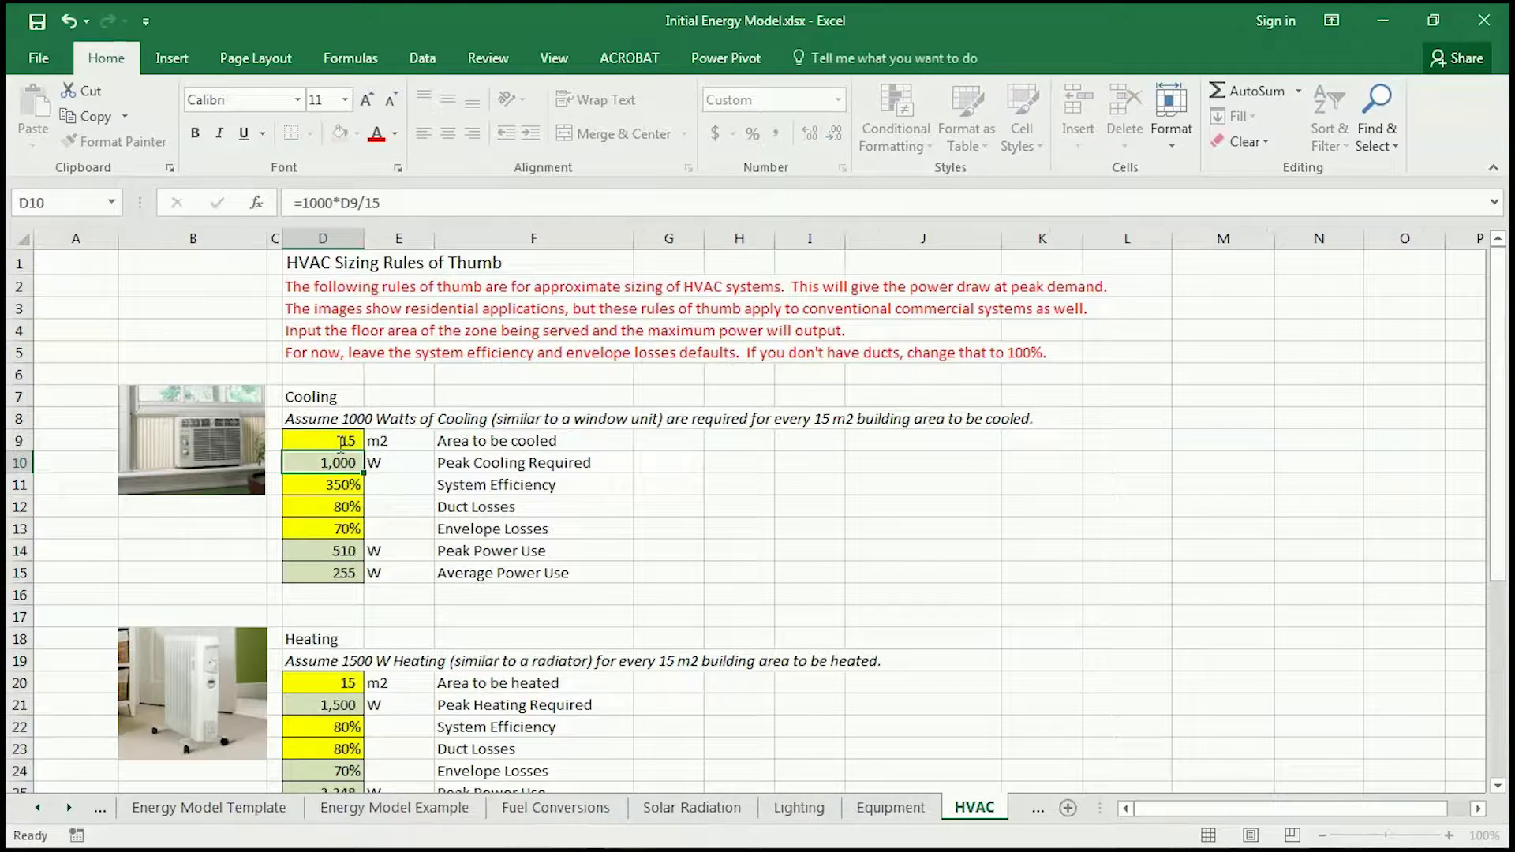
Change the Bedroom Window Unit's power to the average value of 255 watts on the Energy Model Template sheet.
click(209, 807)
key(Up)
key(Up)
text(255)
key(Return)
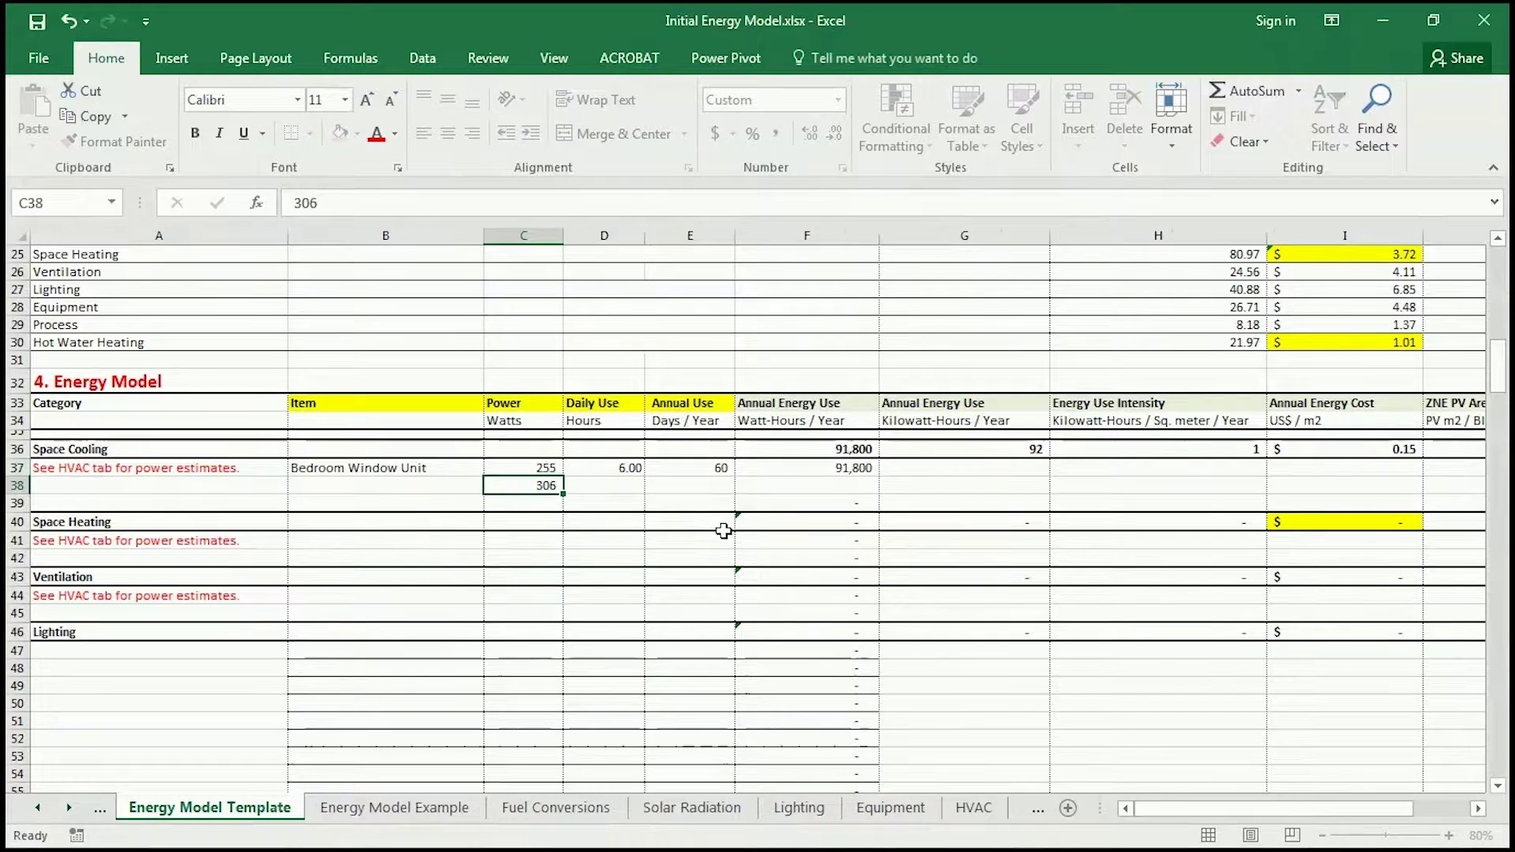
Name the second Space Cooling item in row 38 "Master BR Window Unit".
key(Left)
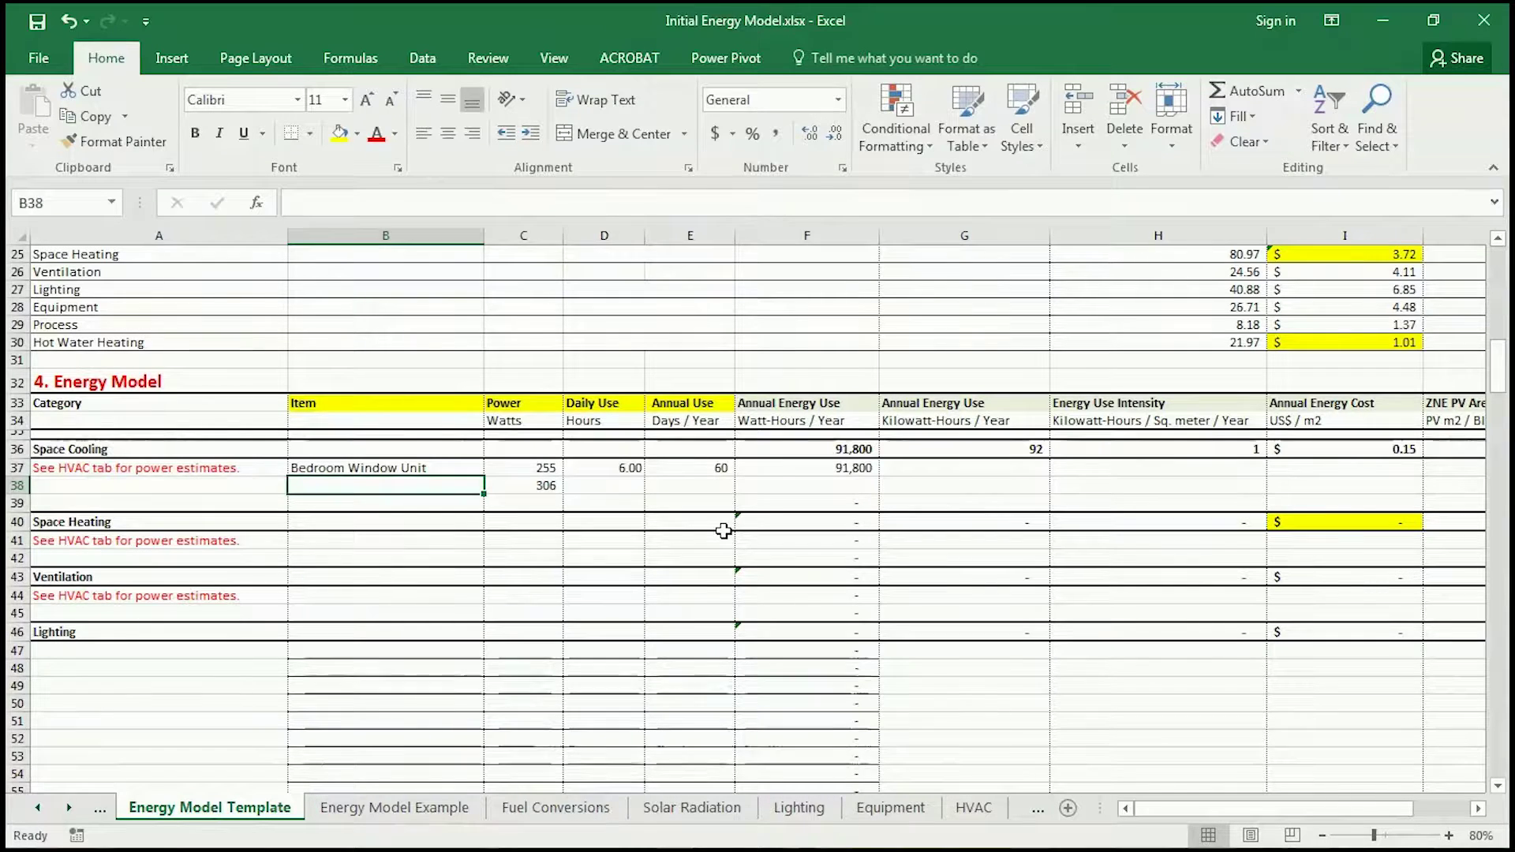
text(Master BR)
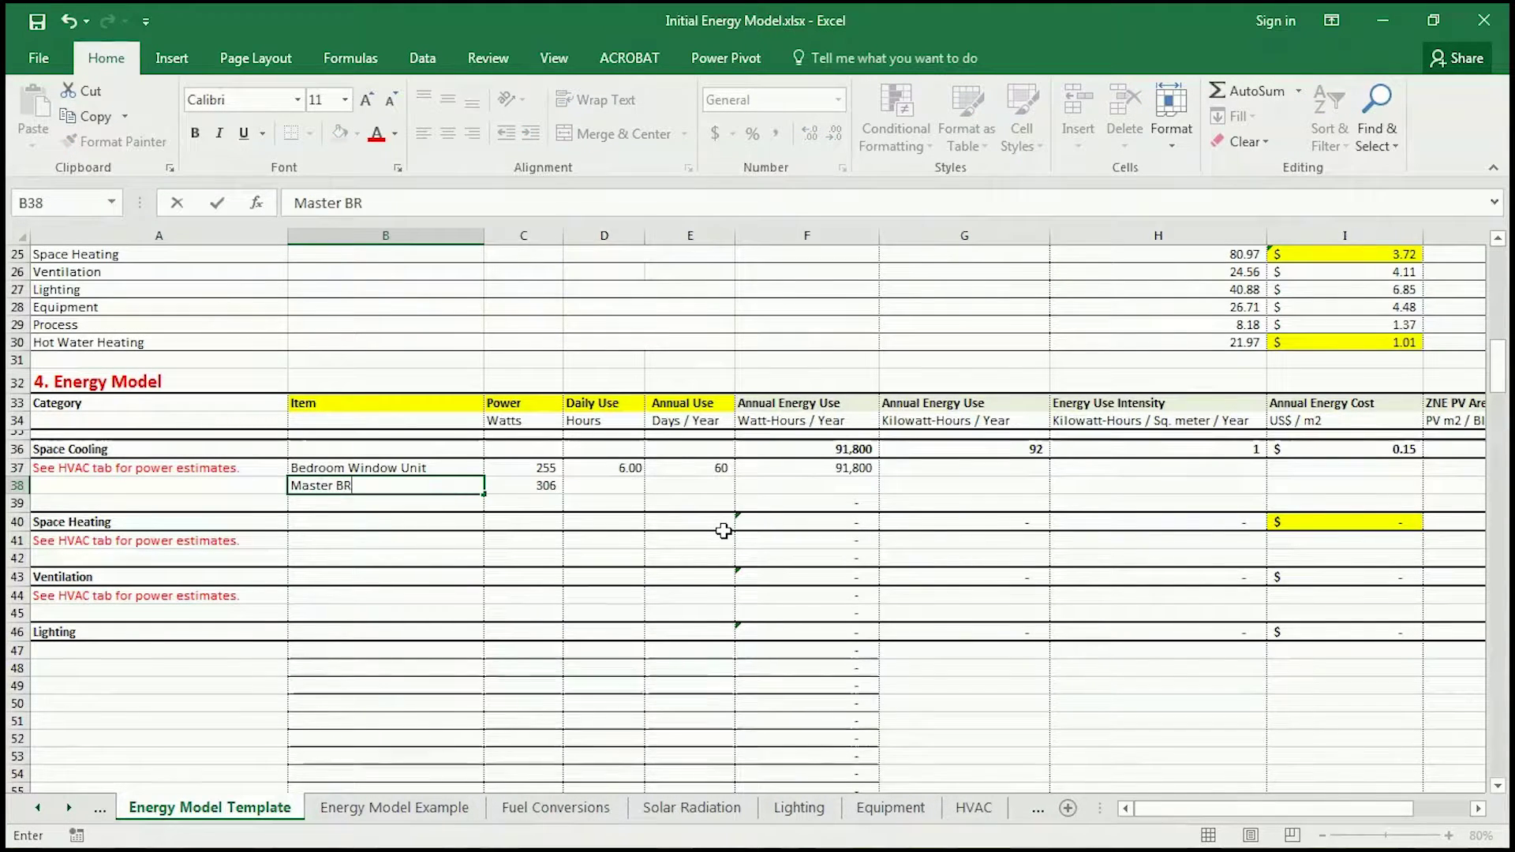
text( Window Unit)
key(Return)
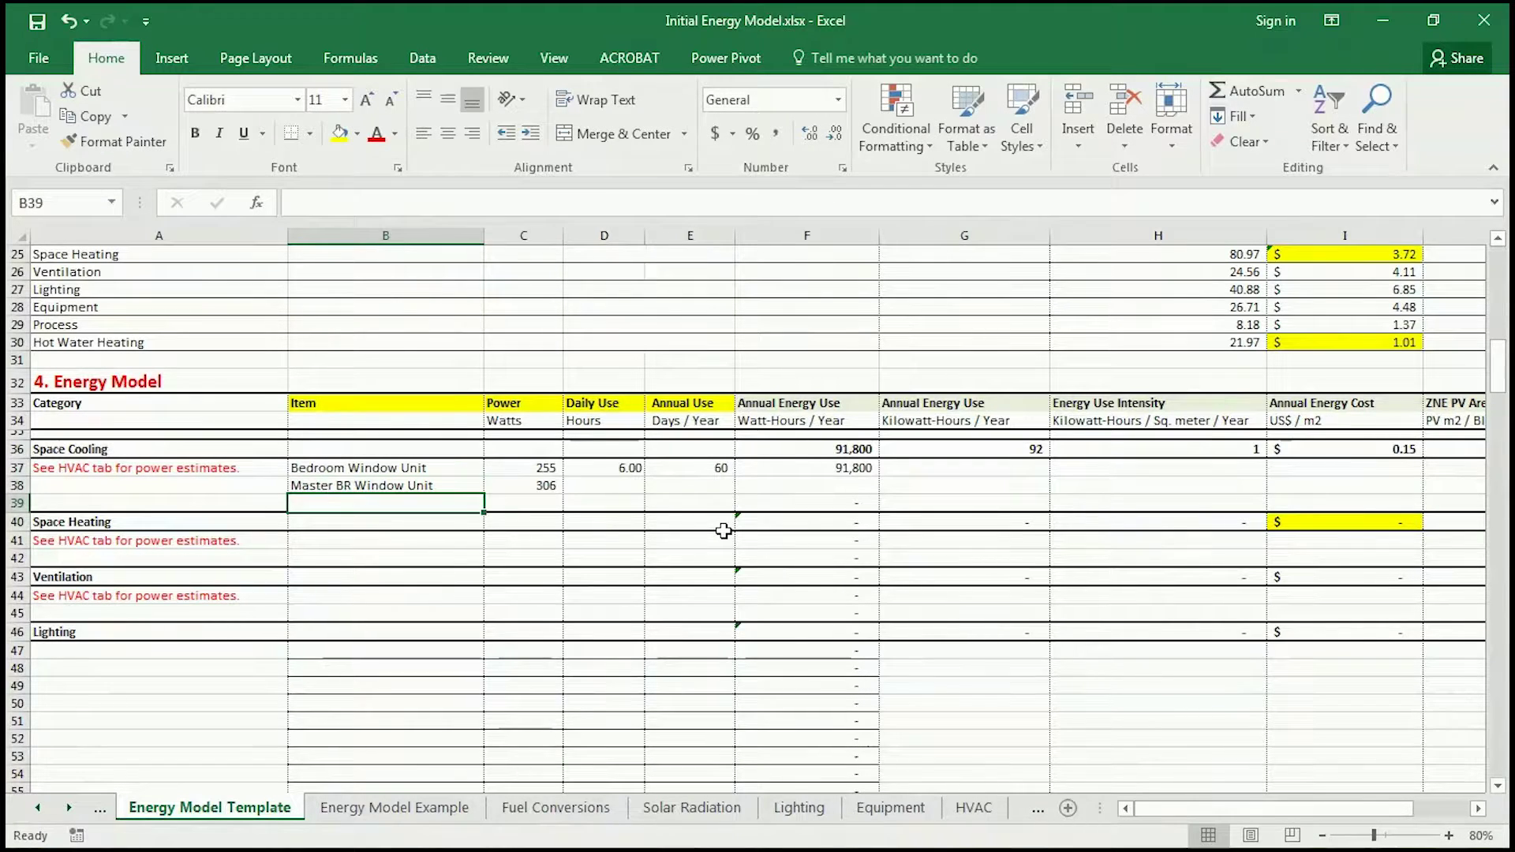
Set the Master BR Window Unit's daily use to 6 hours and its annual use to 60 days per year.
click(550, 489)
click(613, 483)
text(6)
key(Tab)
text(60)
key(Return)
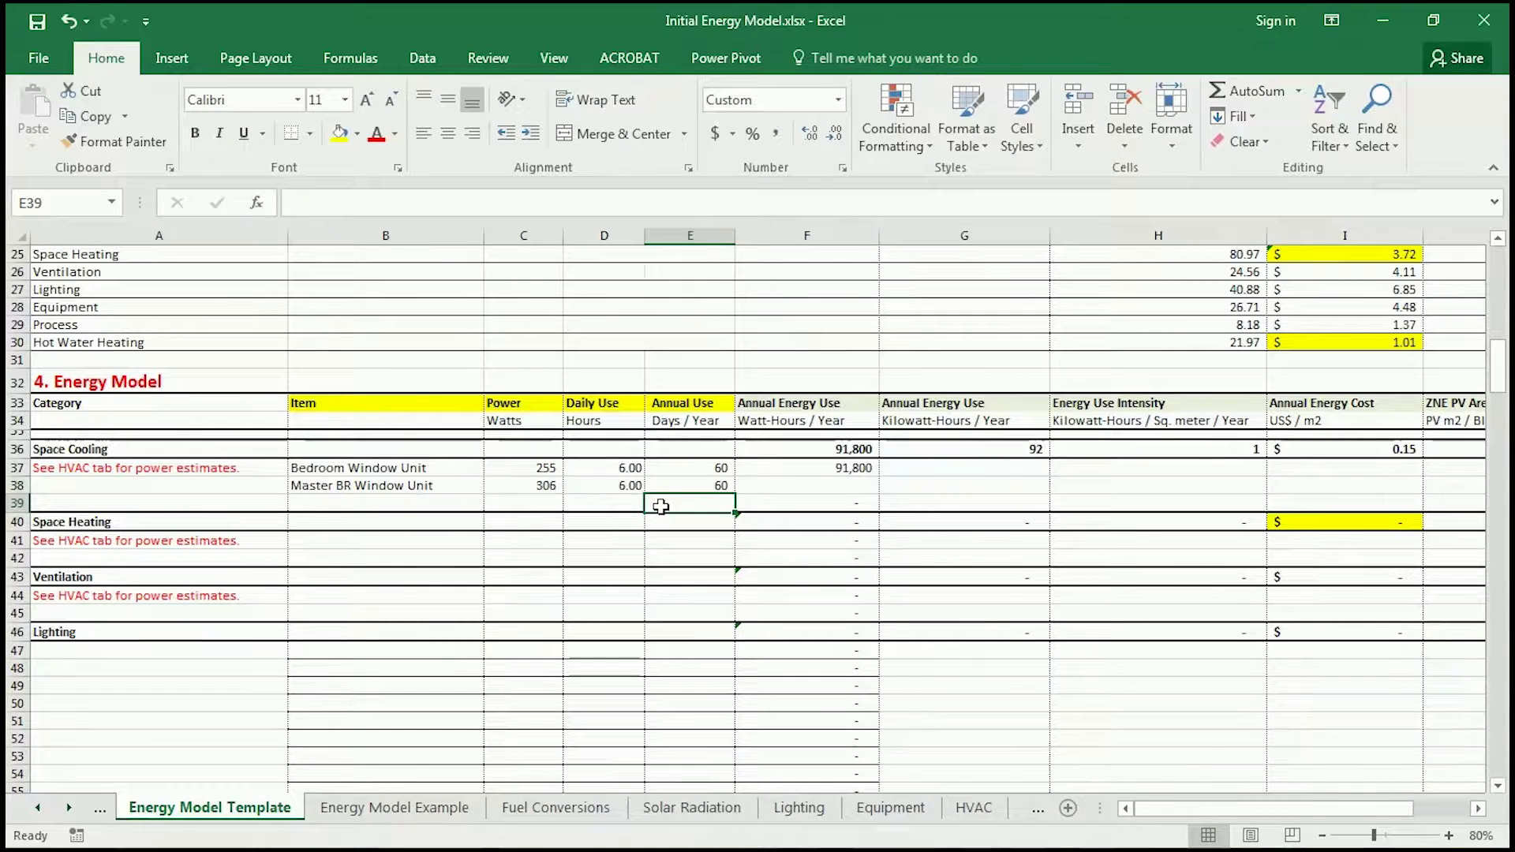
Fill the Bedroom Window Unit's annual watt-hours formula from F37 down to the Master BR row in F38.
click(865, 479)
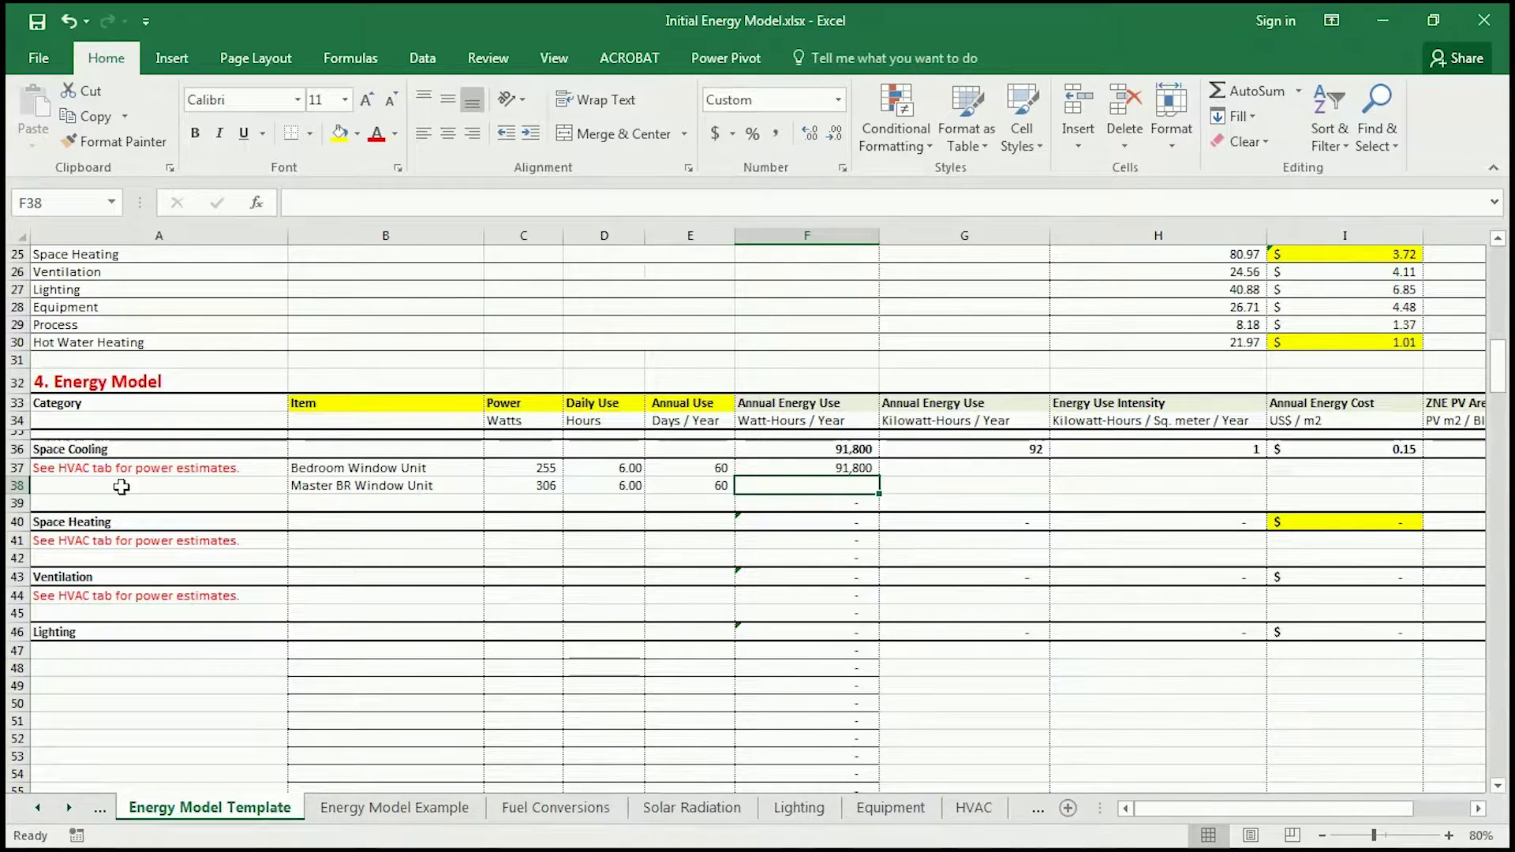
click(18, 485)
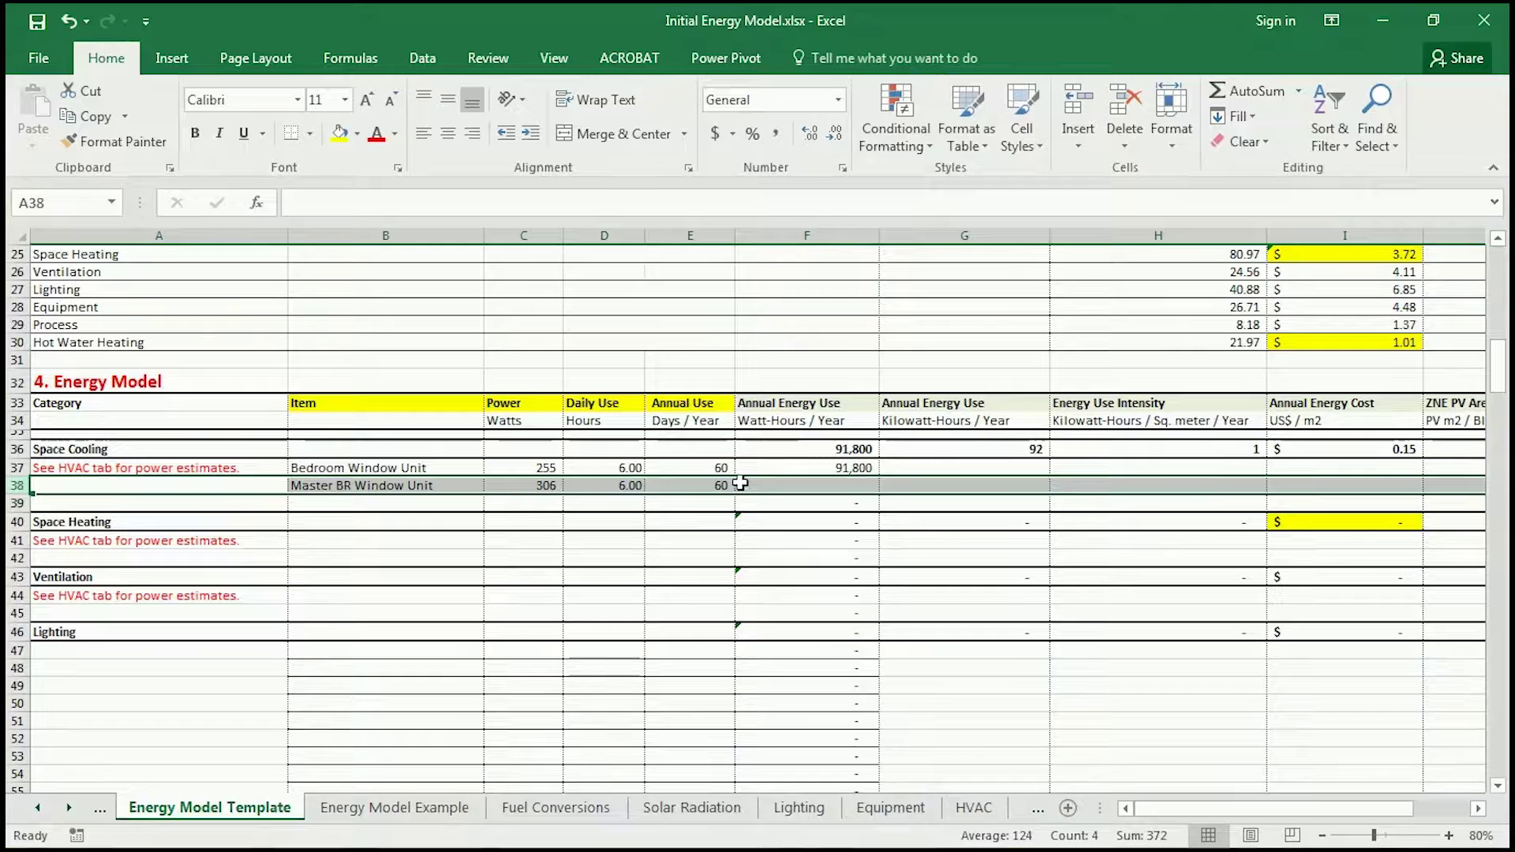
click(865, 467)
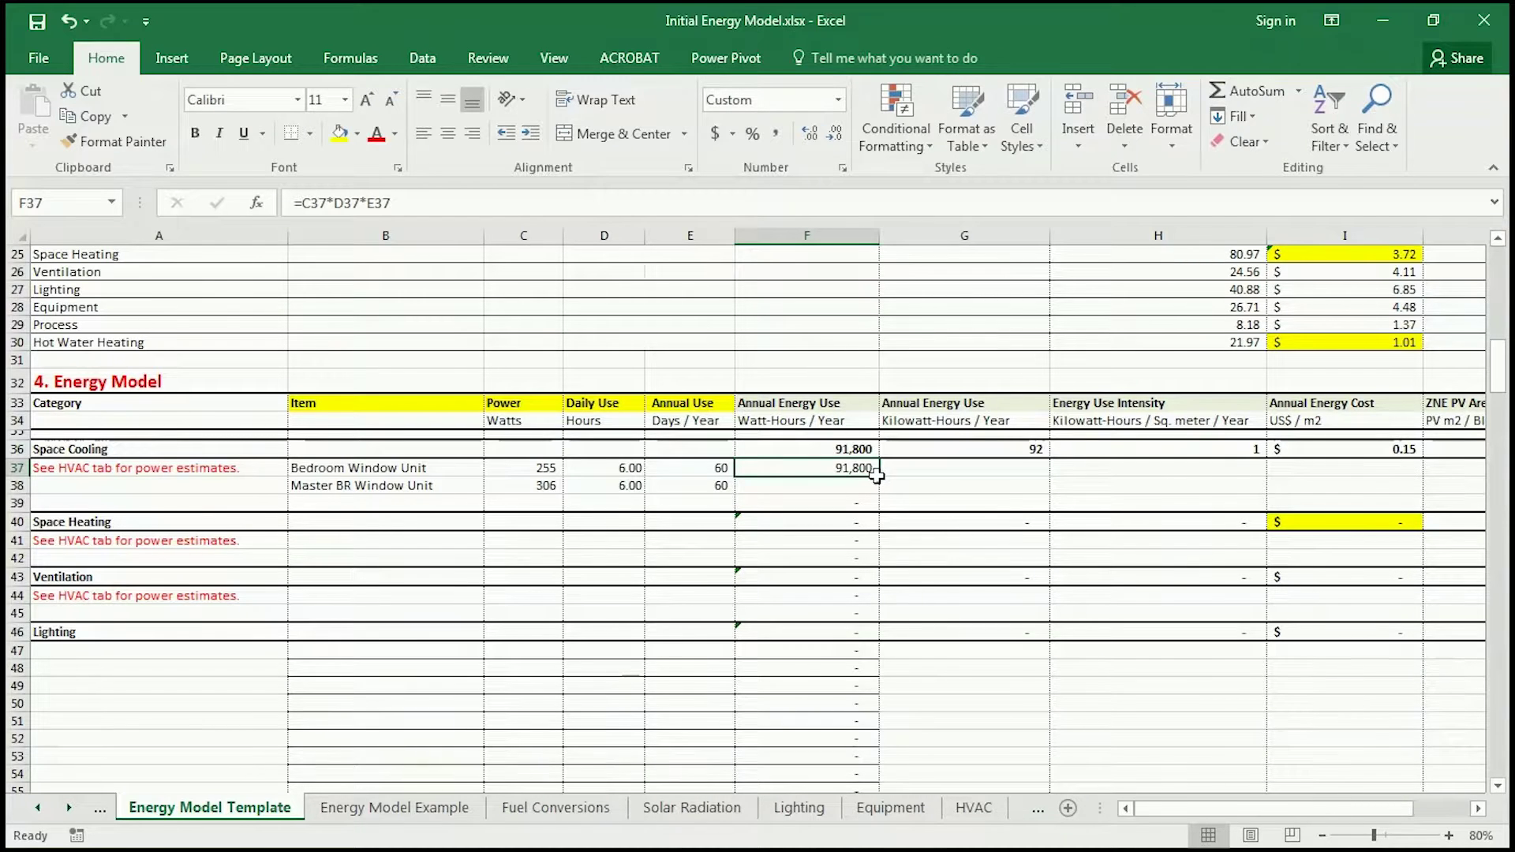
drag(876, 473, 878, 493)
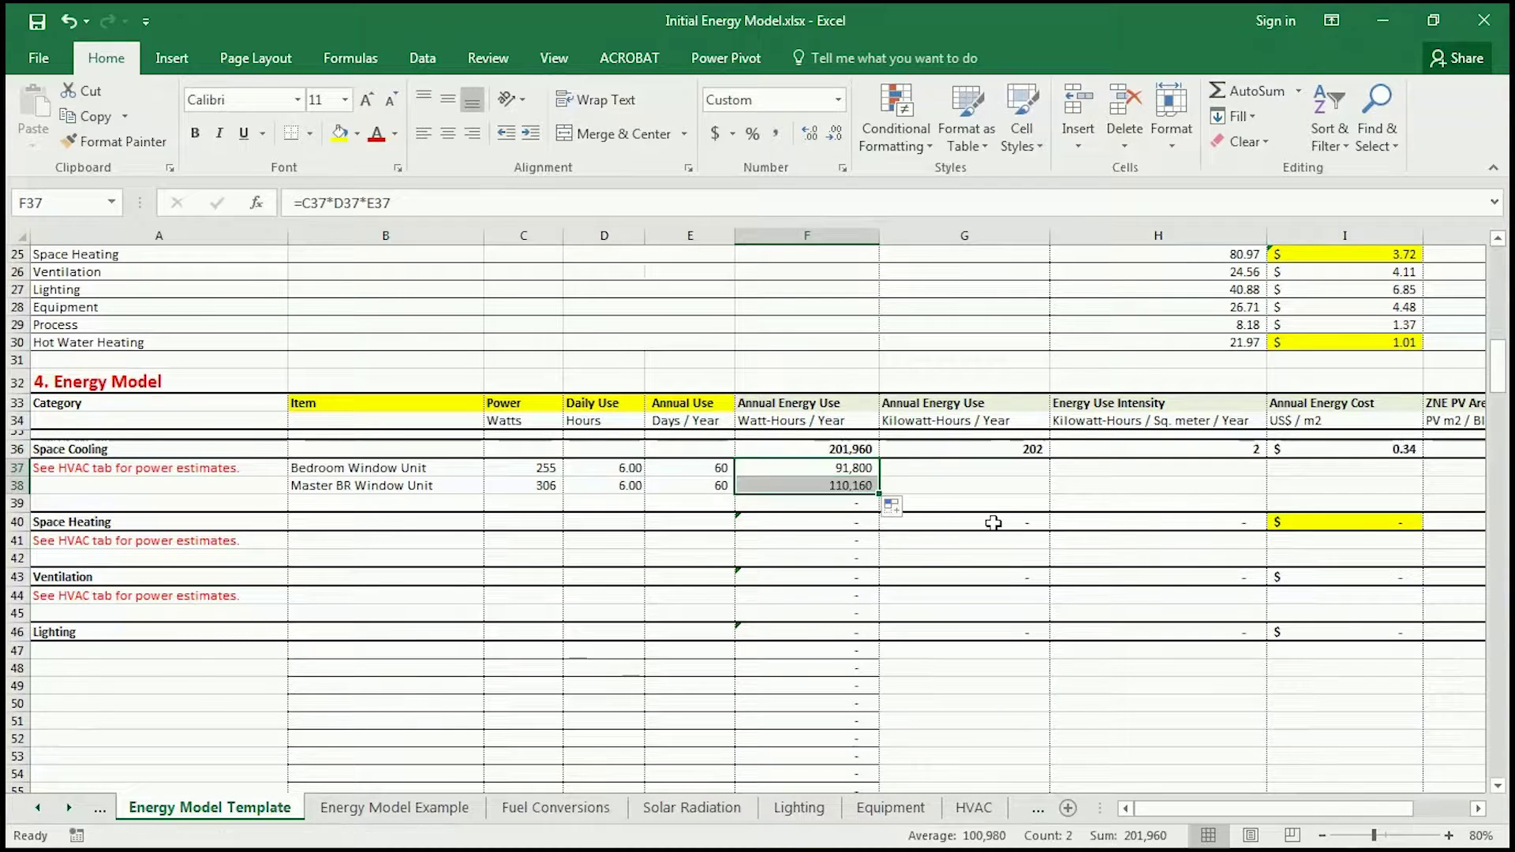
Examine the formulas behind the Master BR unit's annual watt-hours, the Space Cooling total and its Energy Use Intensity.
click(864, 487)
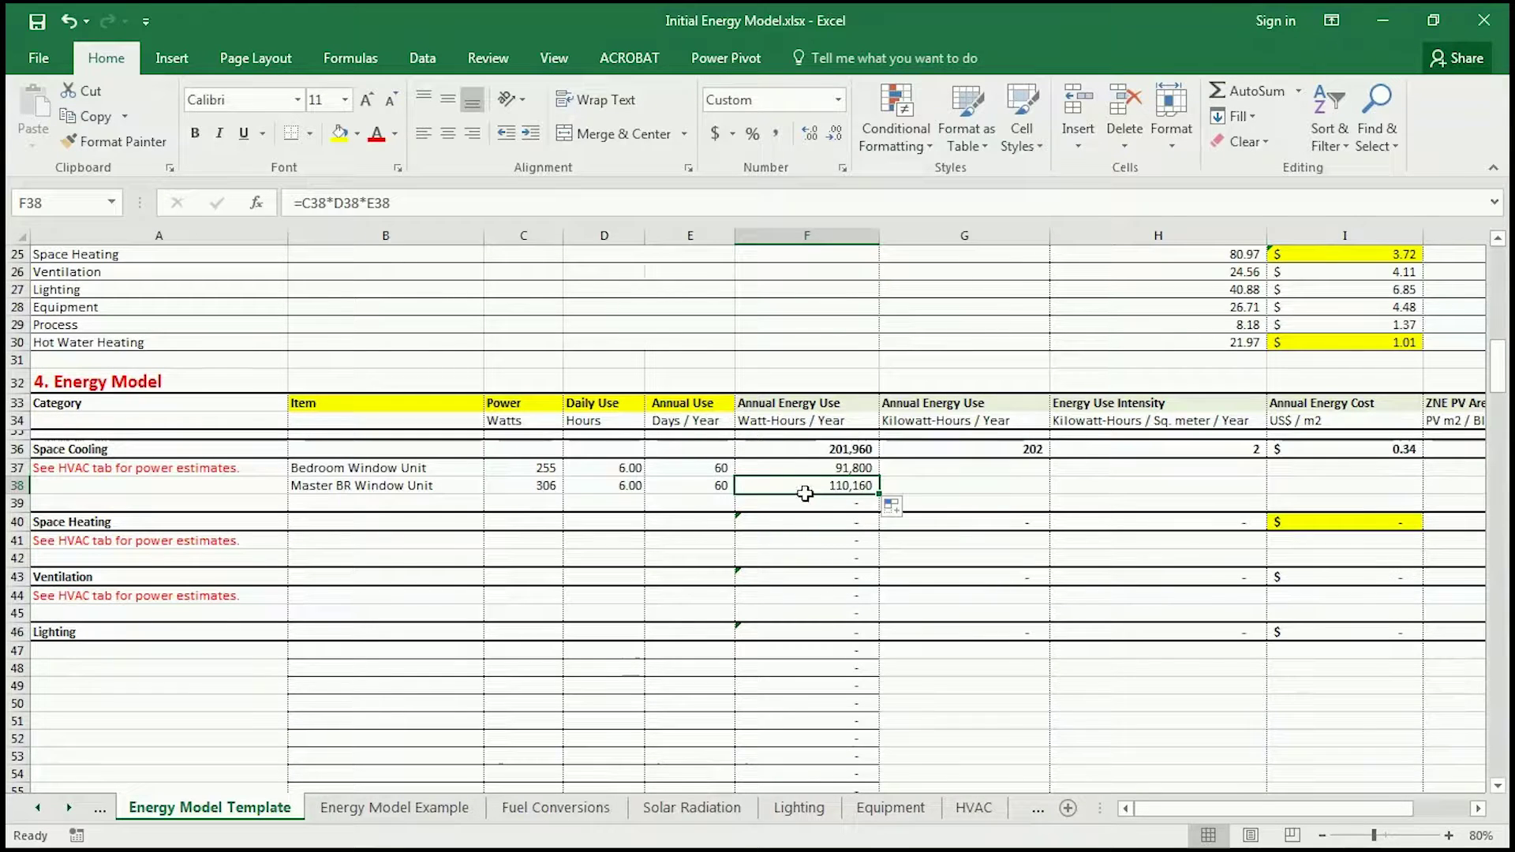
click(410, 204)
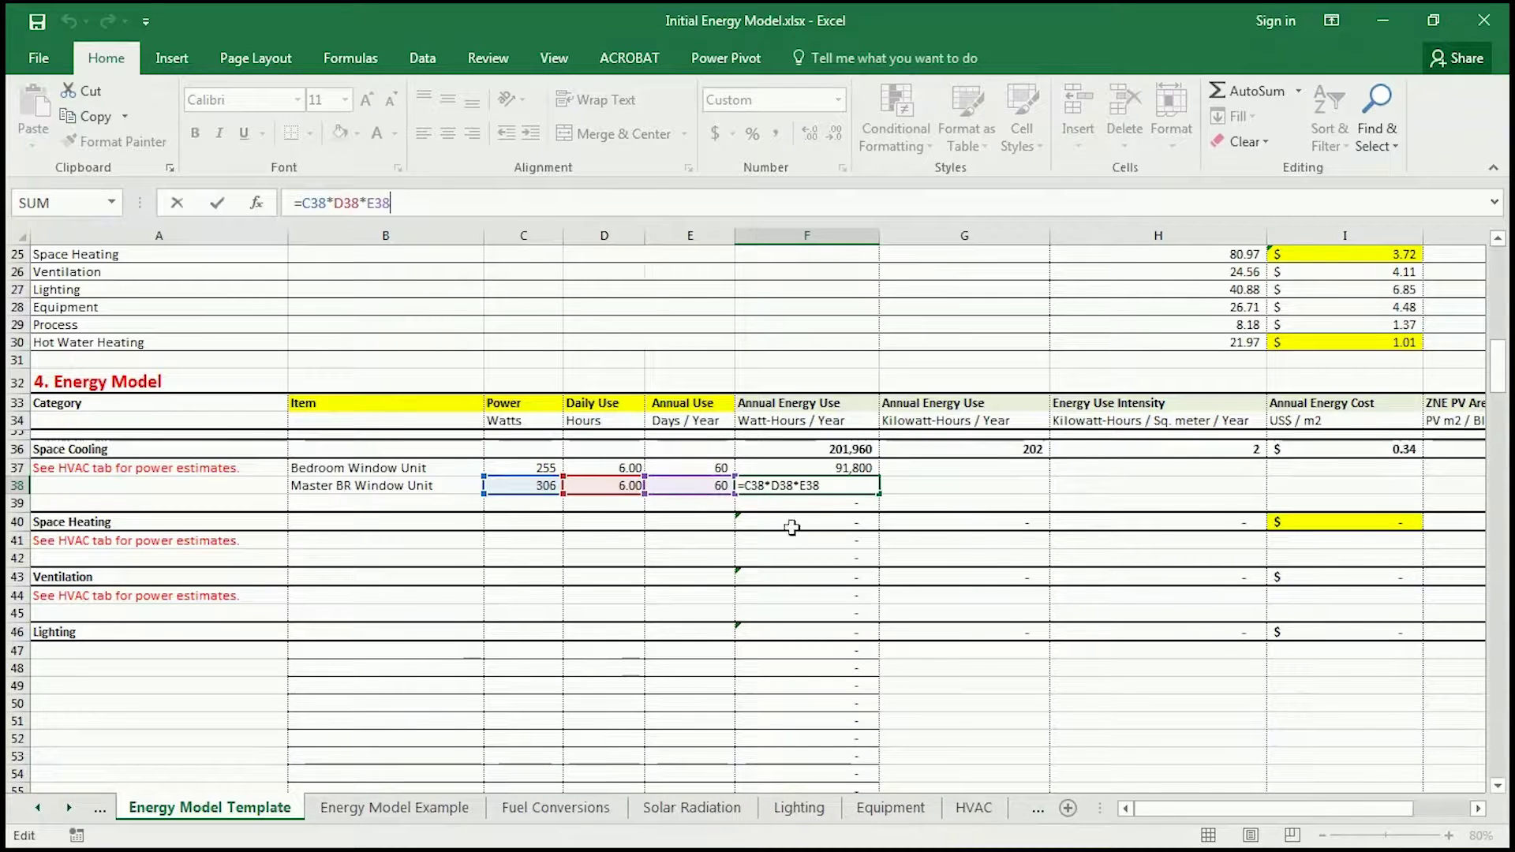
key(Return)
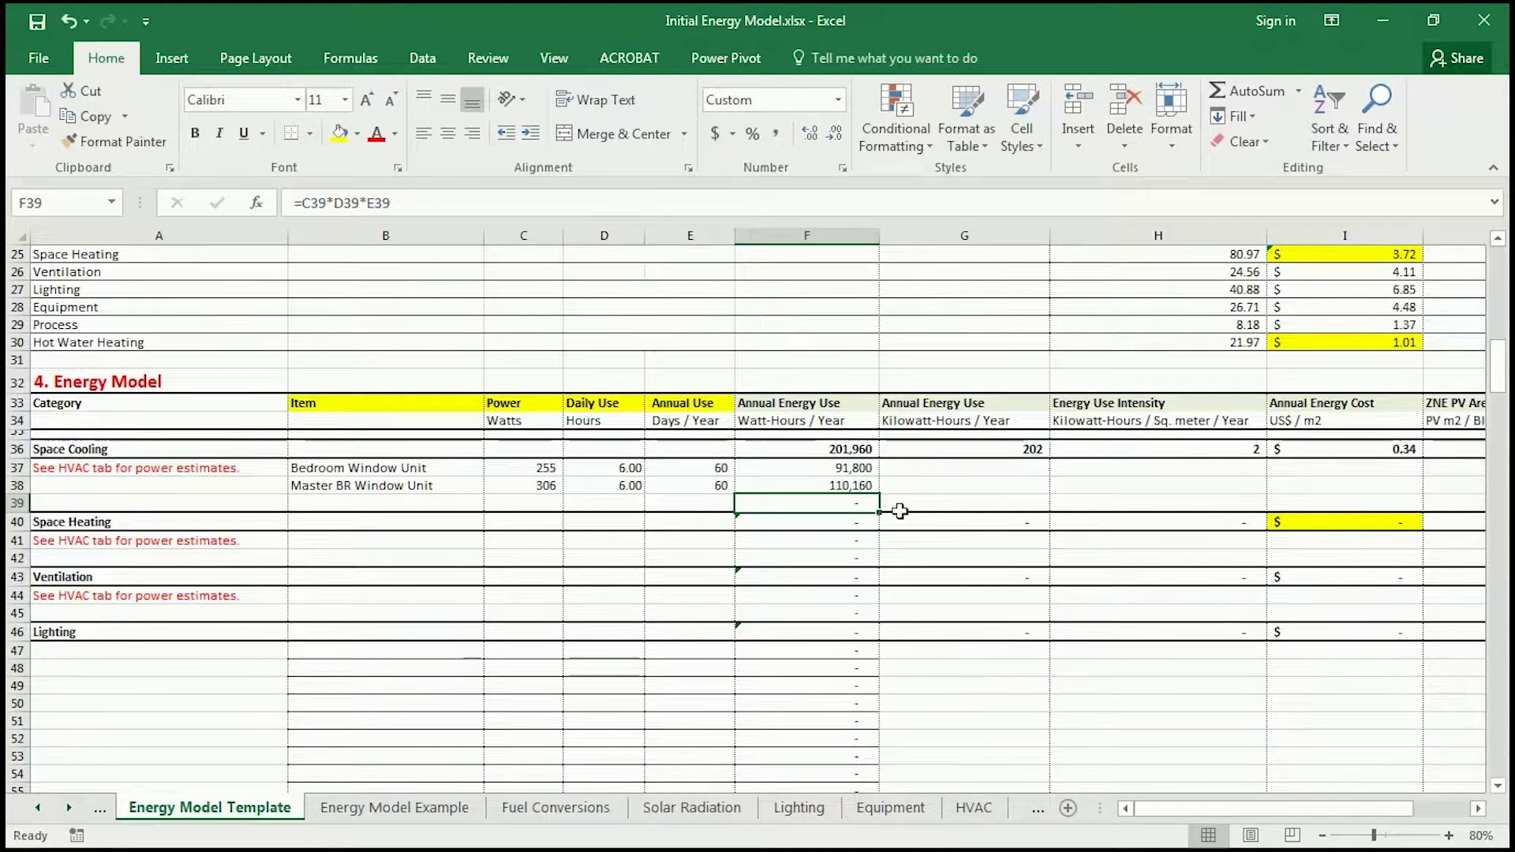
click(853, 447)
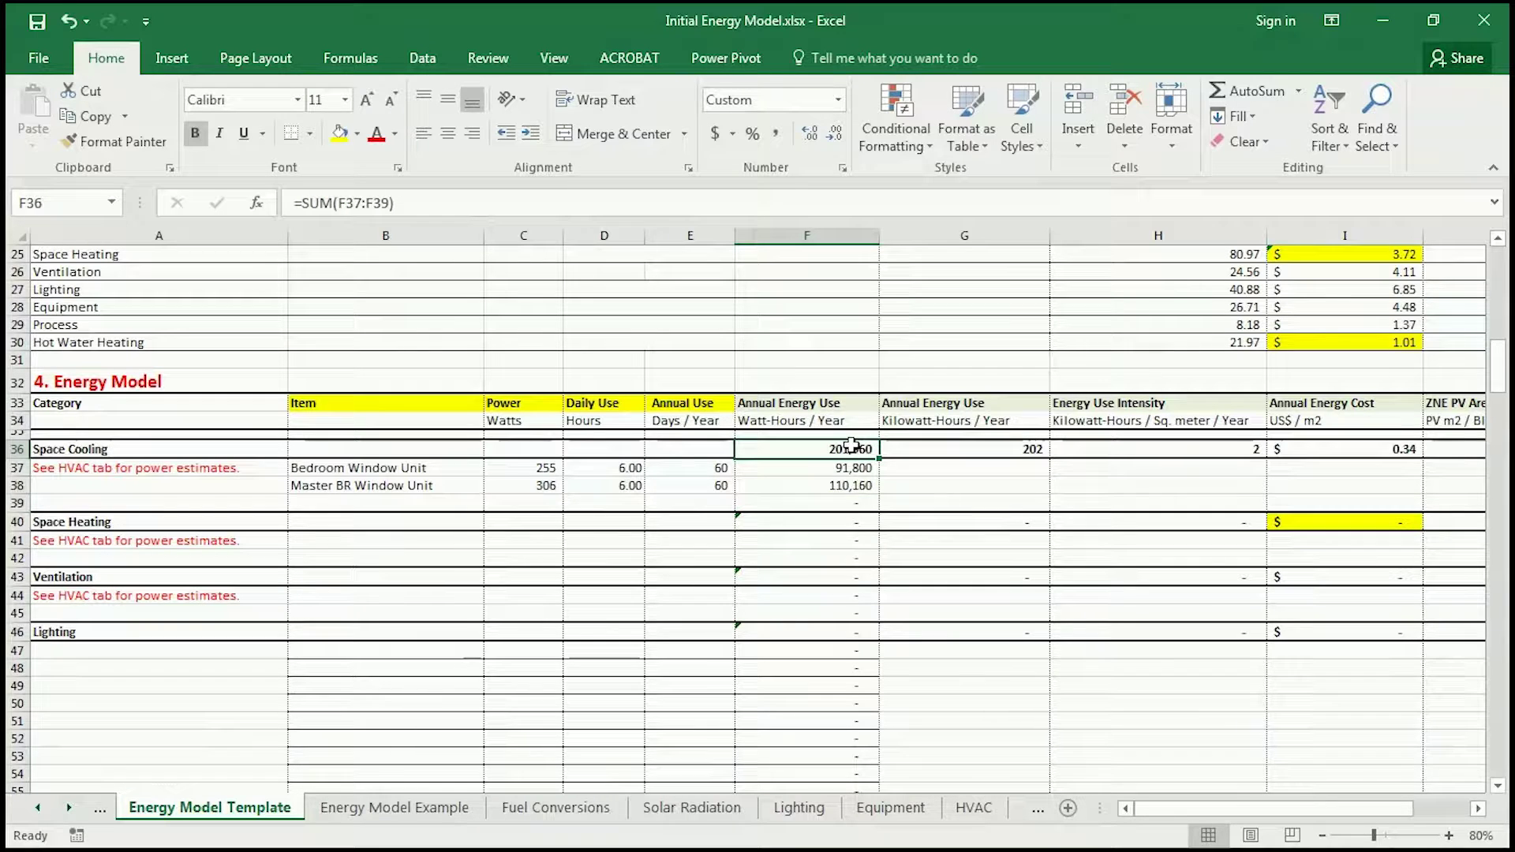
click(425, 209)
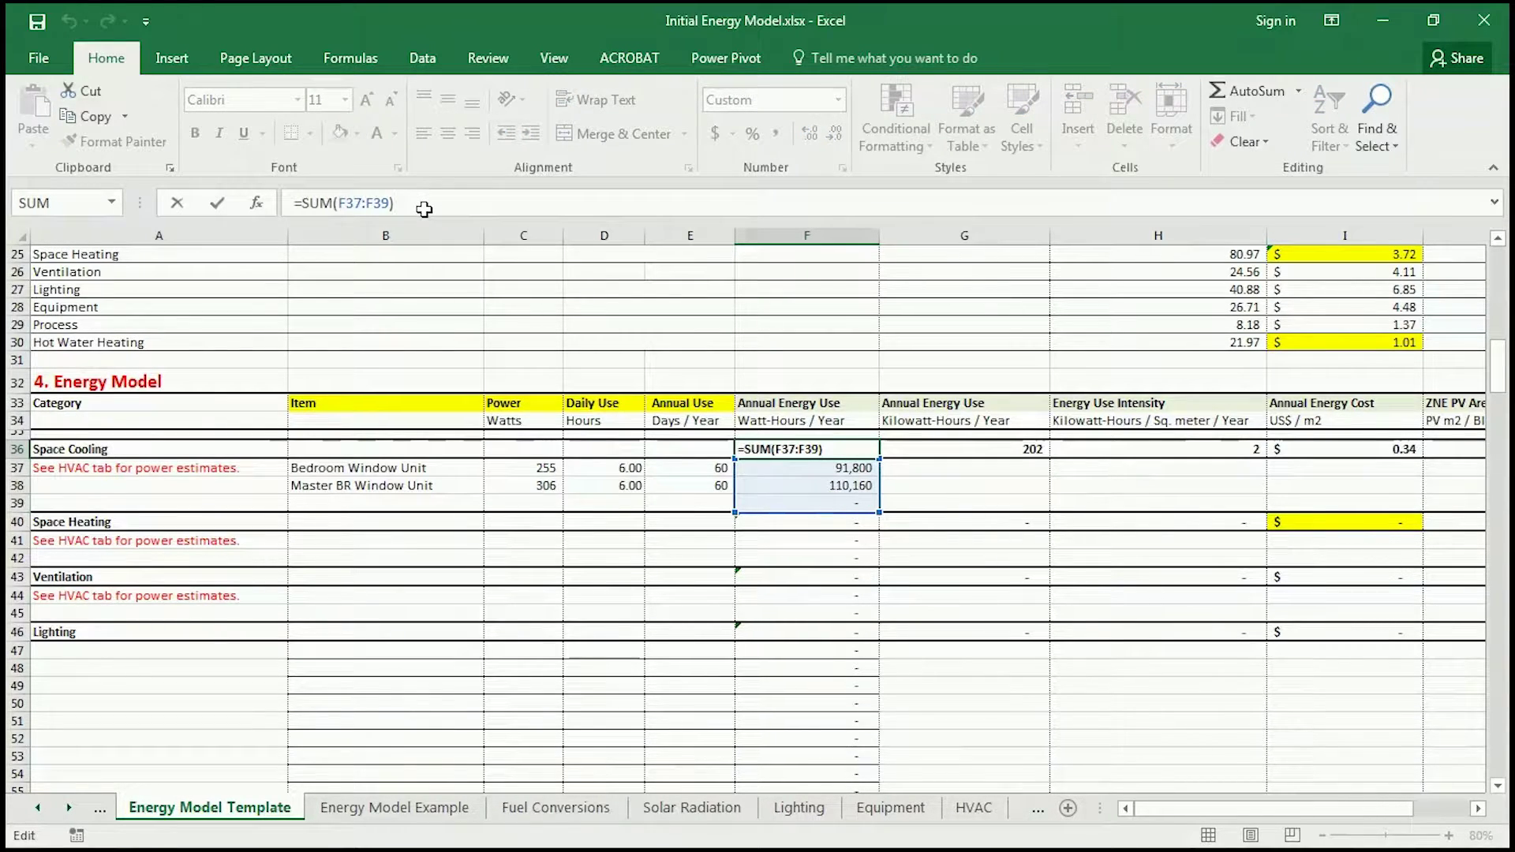
key(Return)
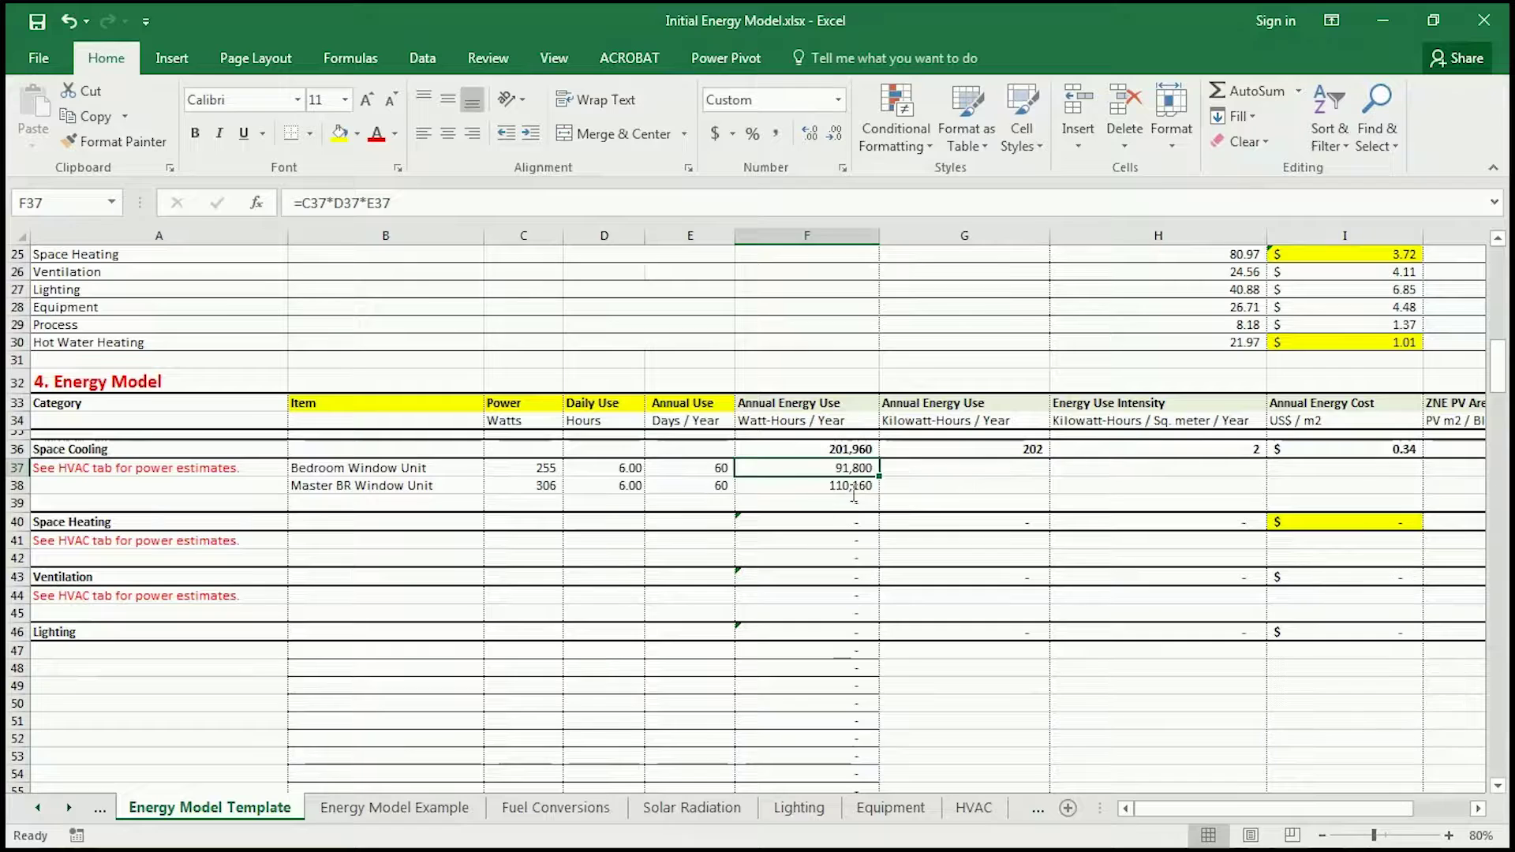
click(850, 454)
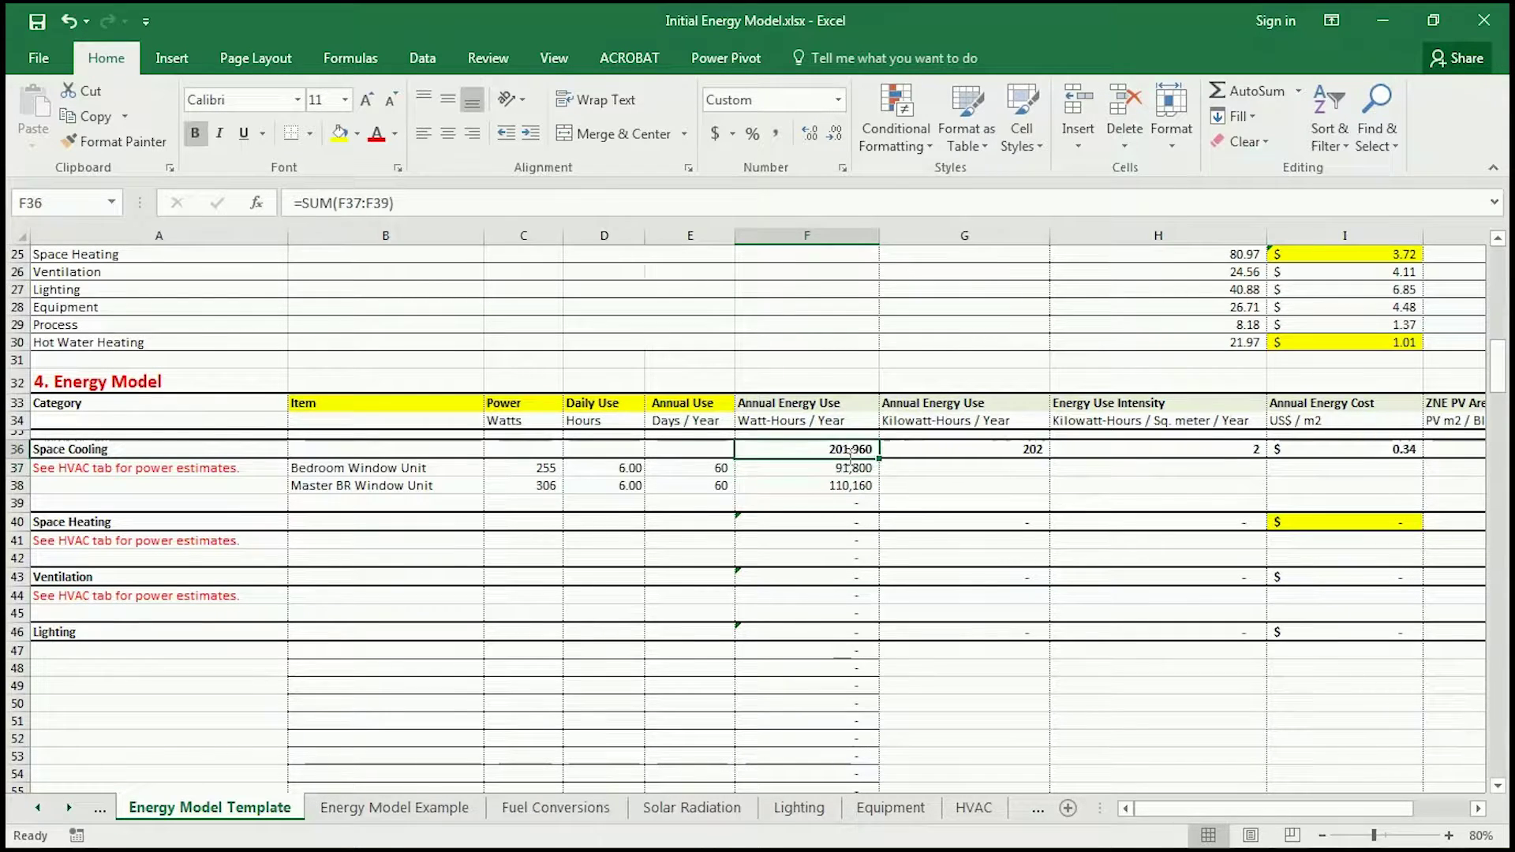
click(1228, 449)
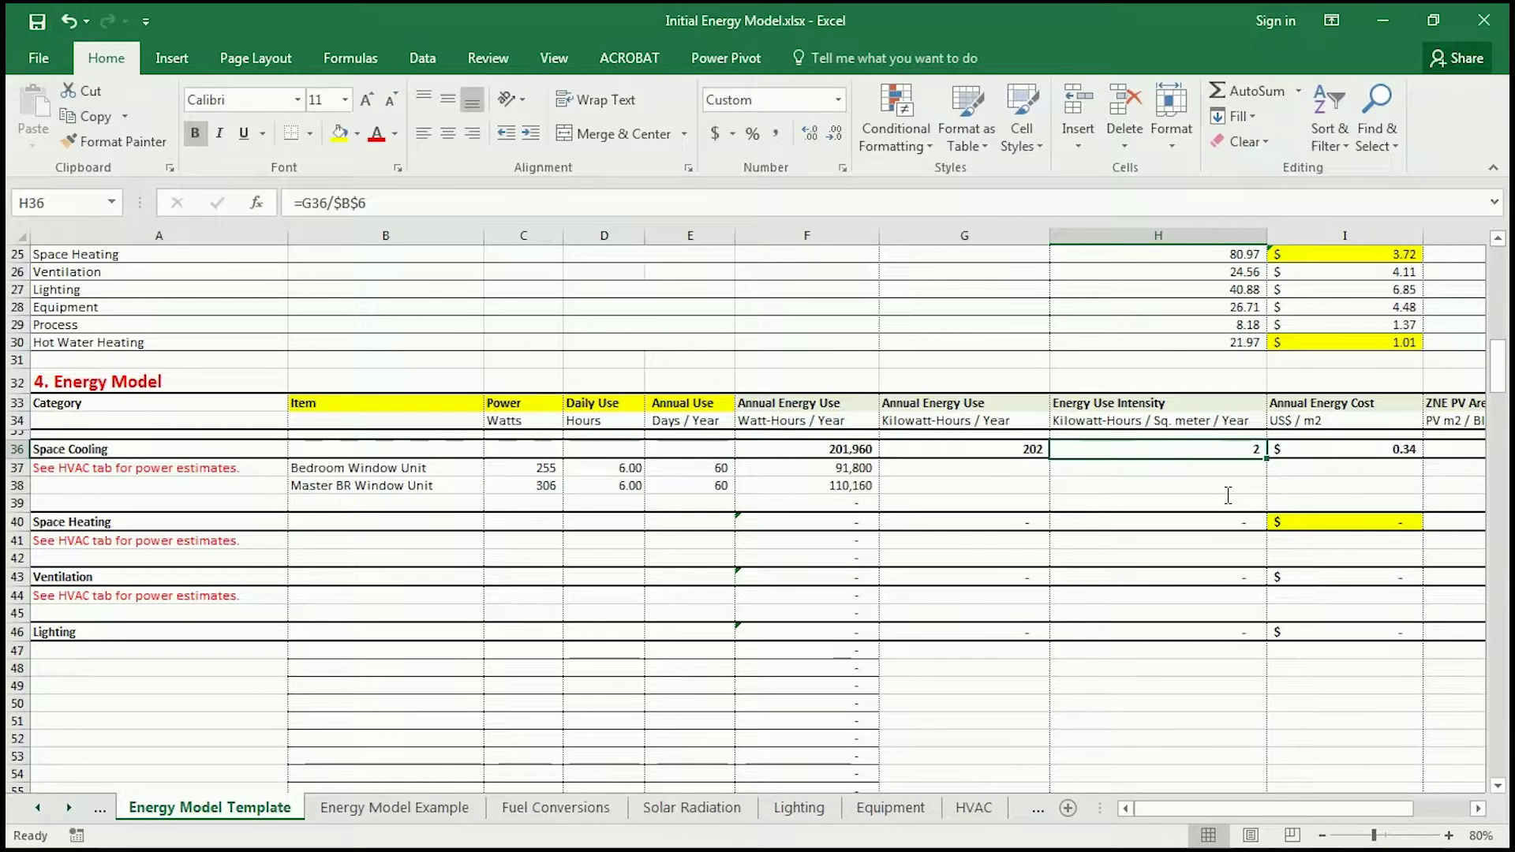
Examine the formulas behind Space Cooling's Annual Energy Cost and ZNE PV Area per Bldg Area in row 36.
click(1387, 449)
click(1478, 808)
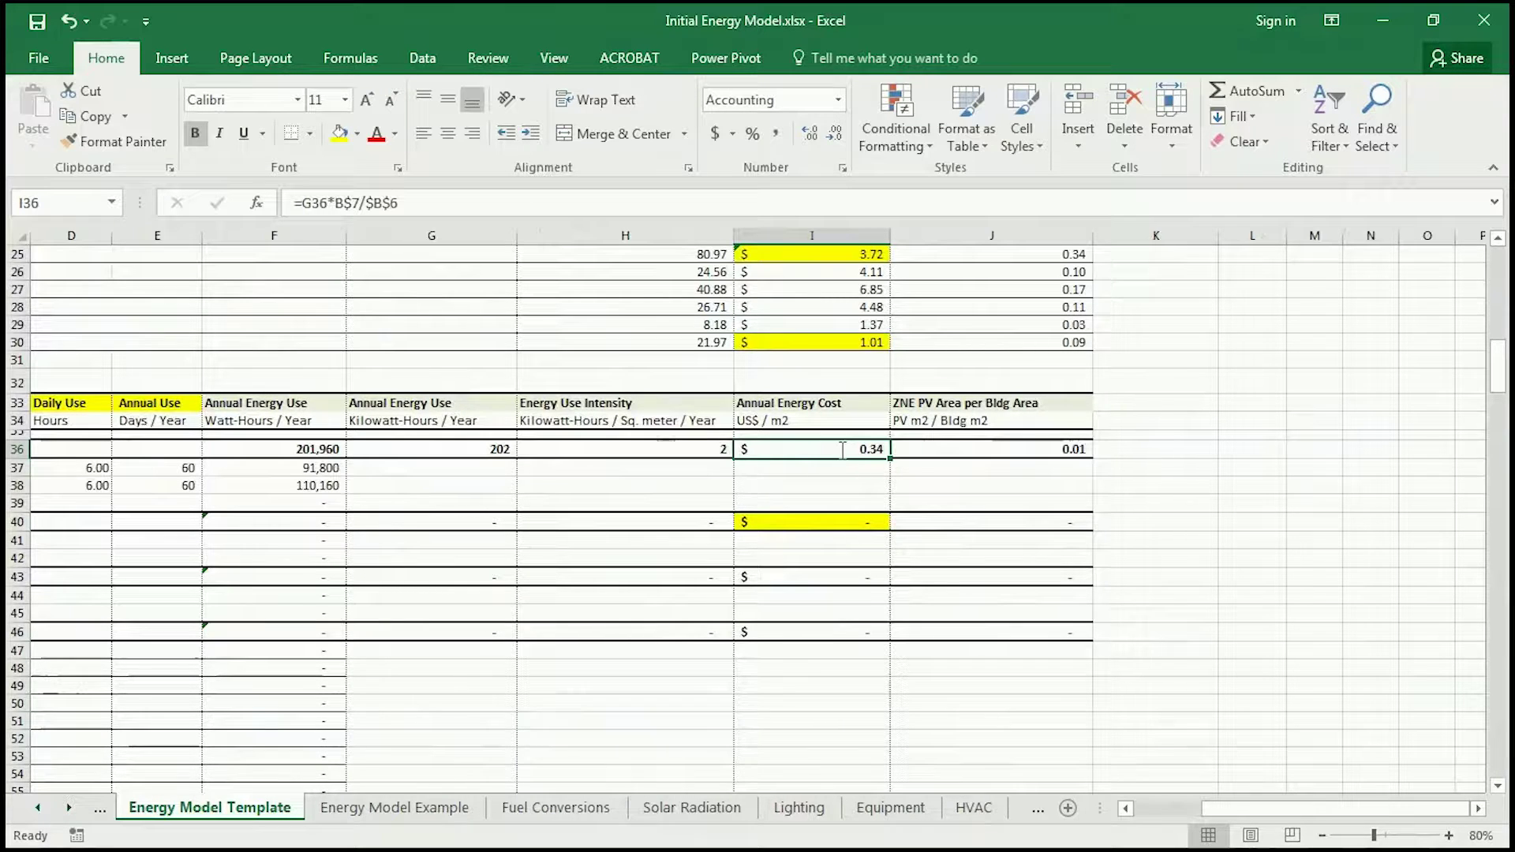
click(1076, 449)
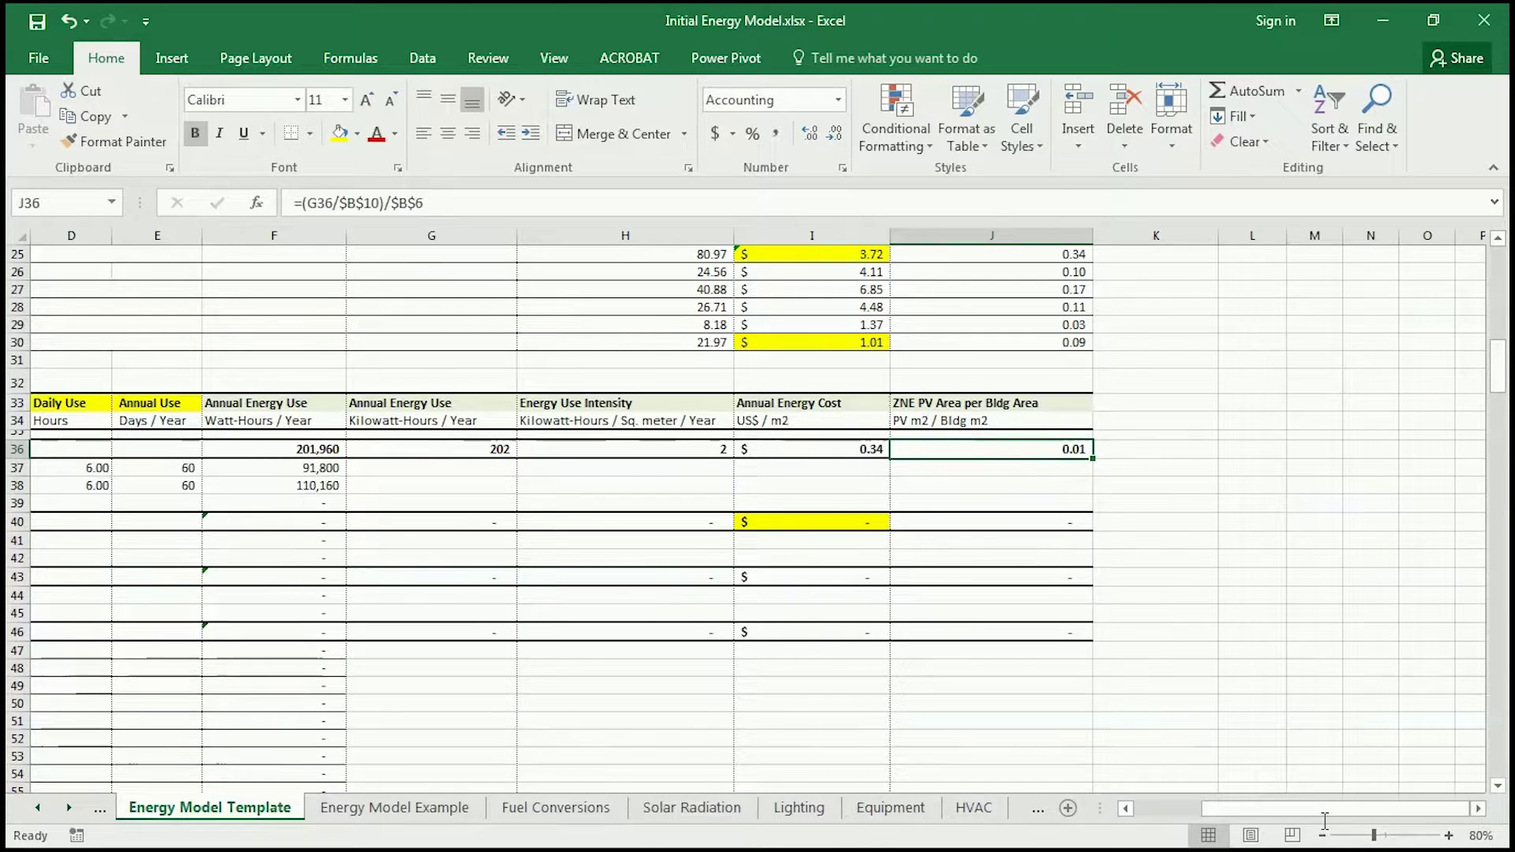
scroll(1252, 807, left, 1)
drag(1249, 809, 1199, 811)
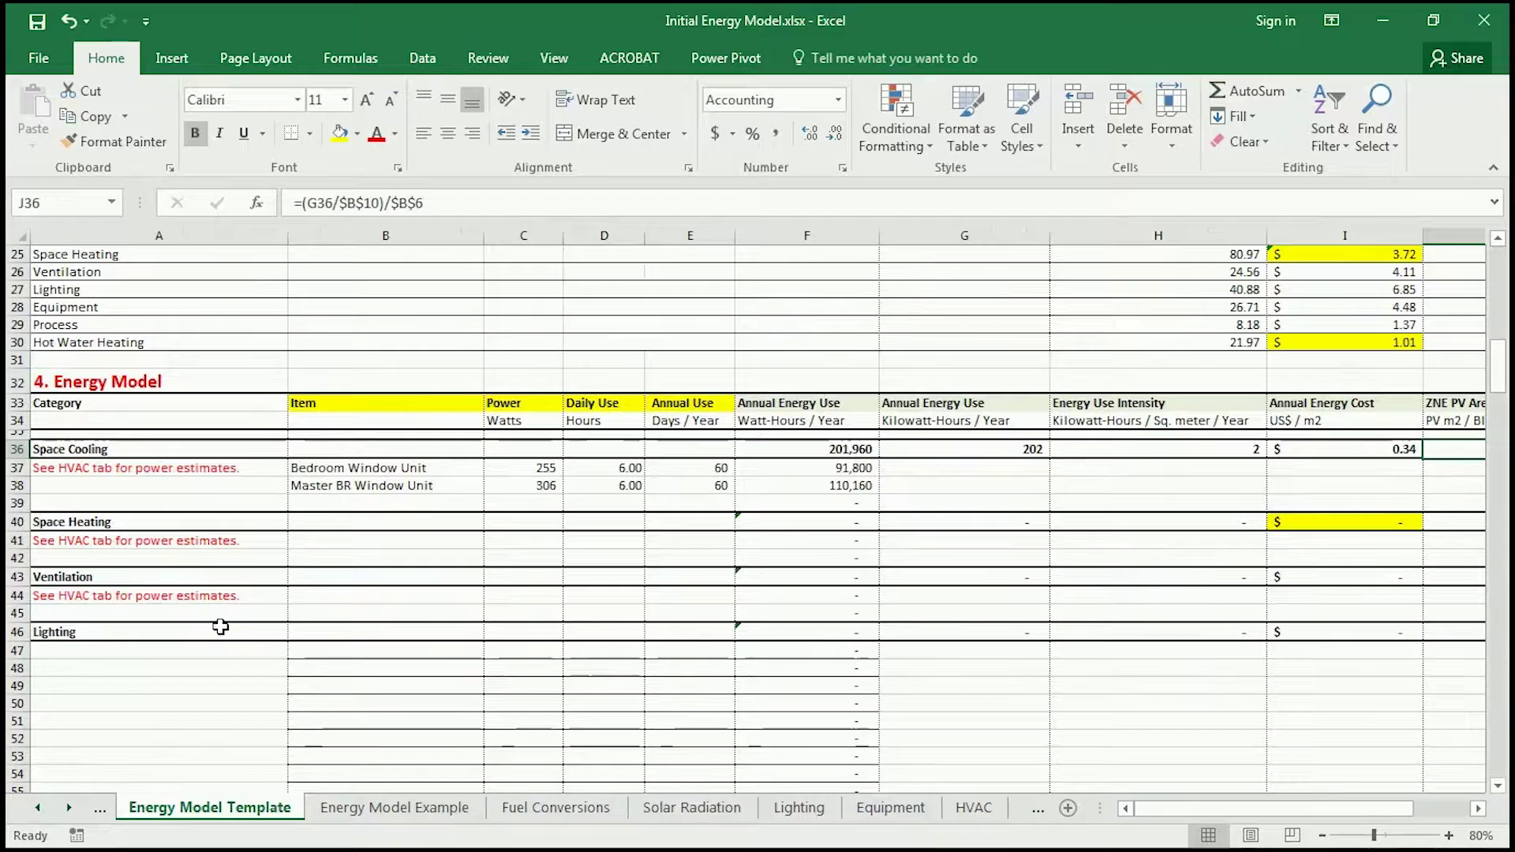
Check the formula behind the area to be heated in D20 of the HVAC sheet.
click(972, 806)
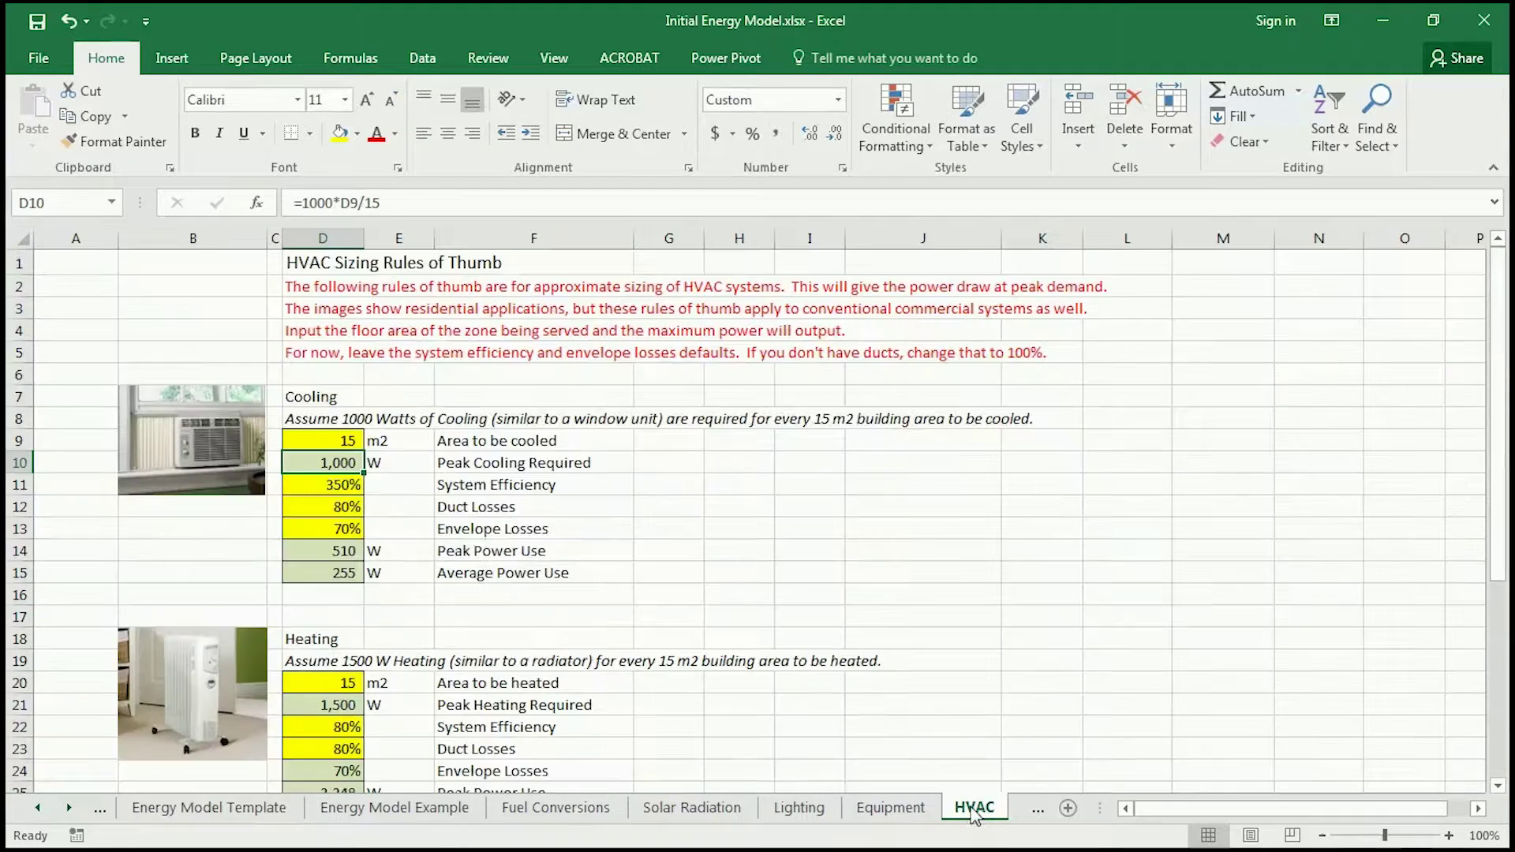
scroll(326, 680, down, 2)
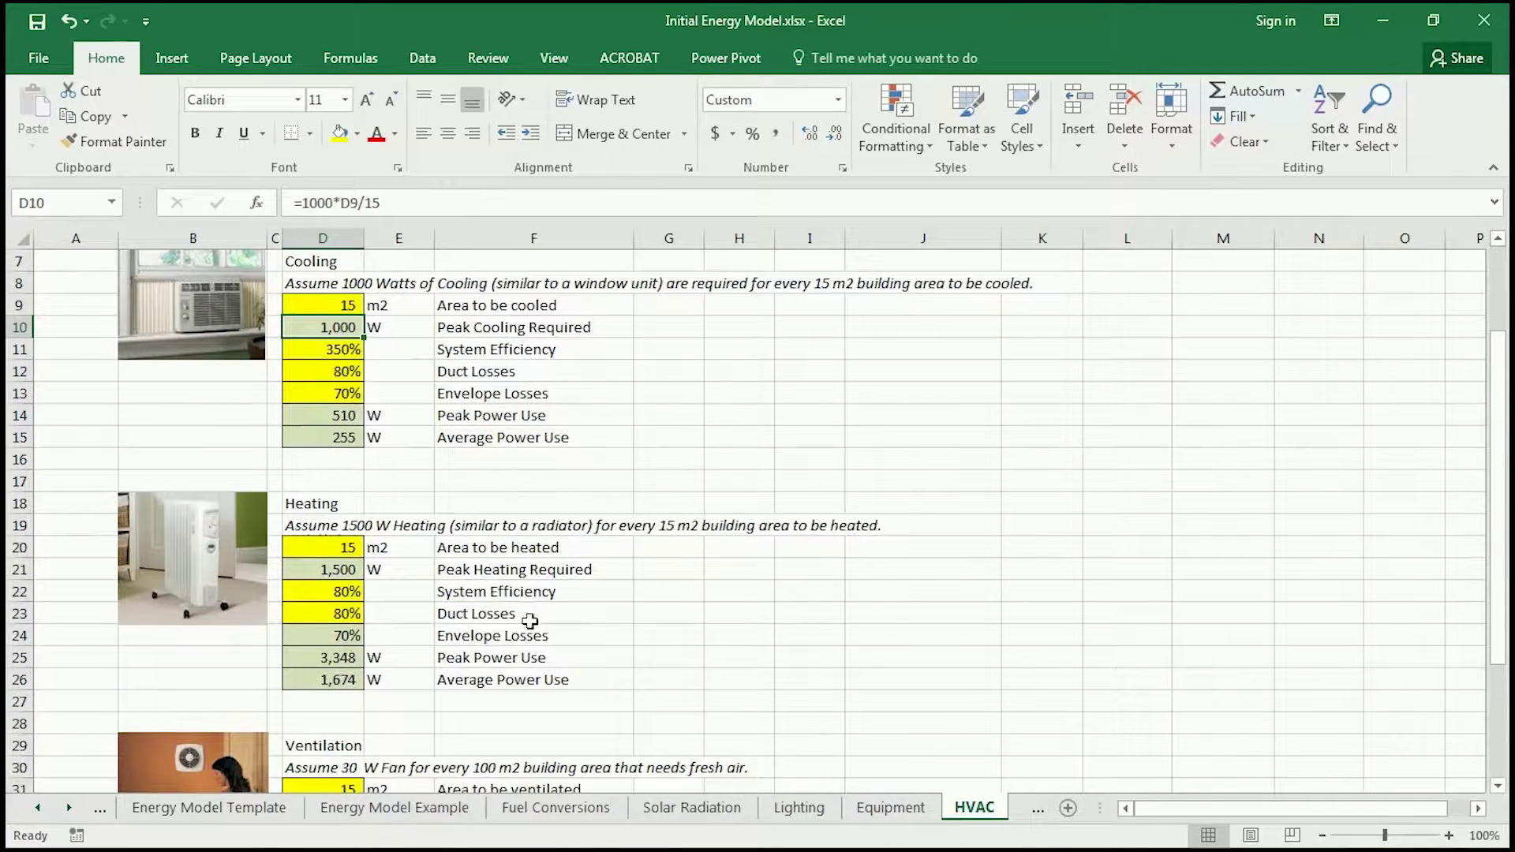
scroll(447, 562, up, 1)
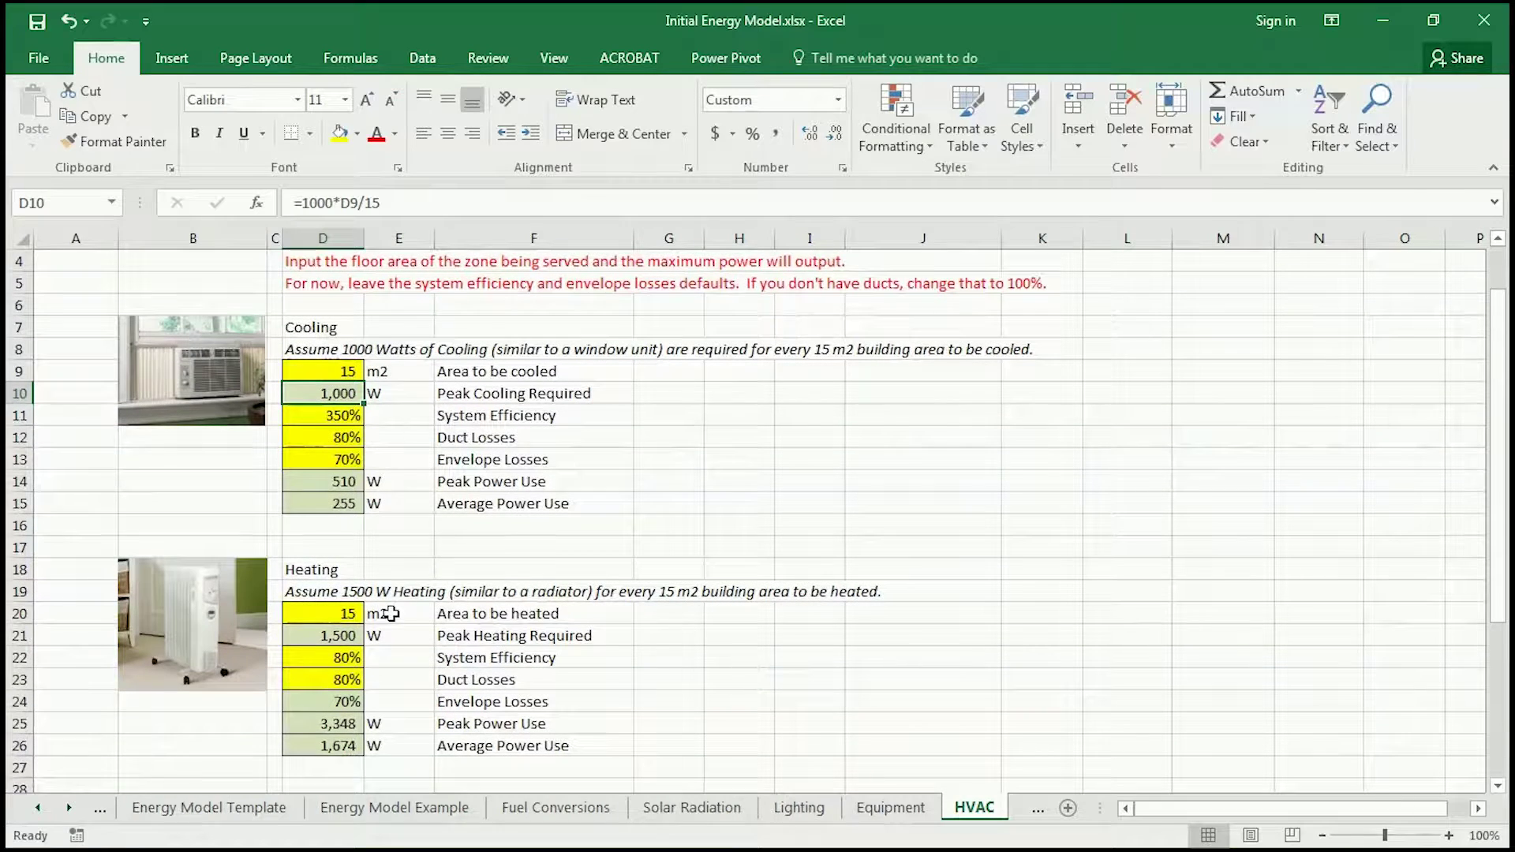
click(335, 615)
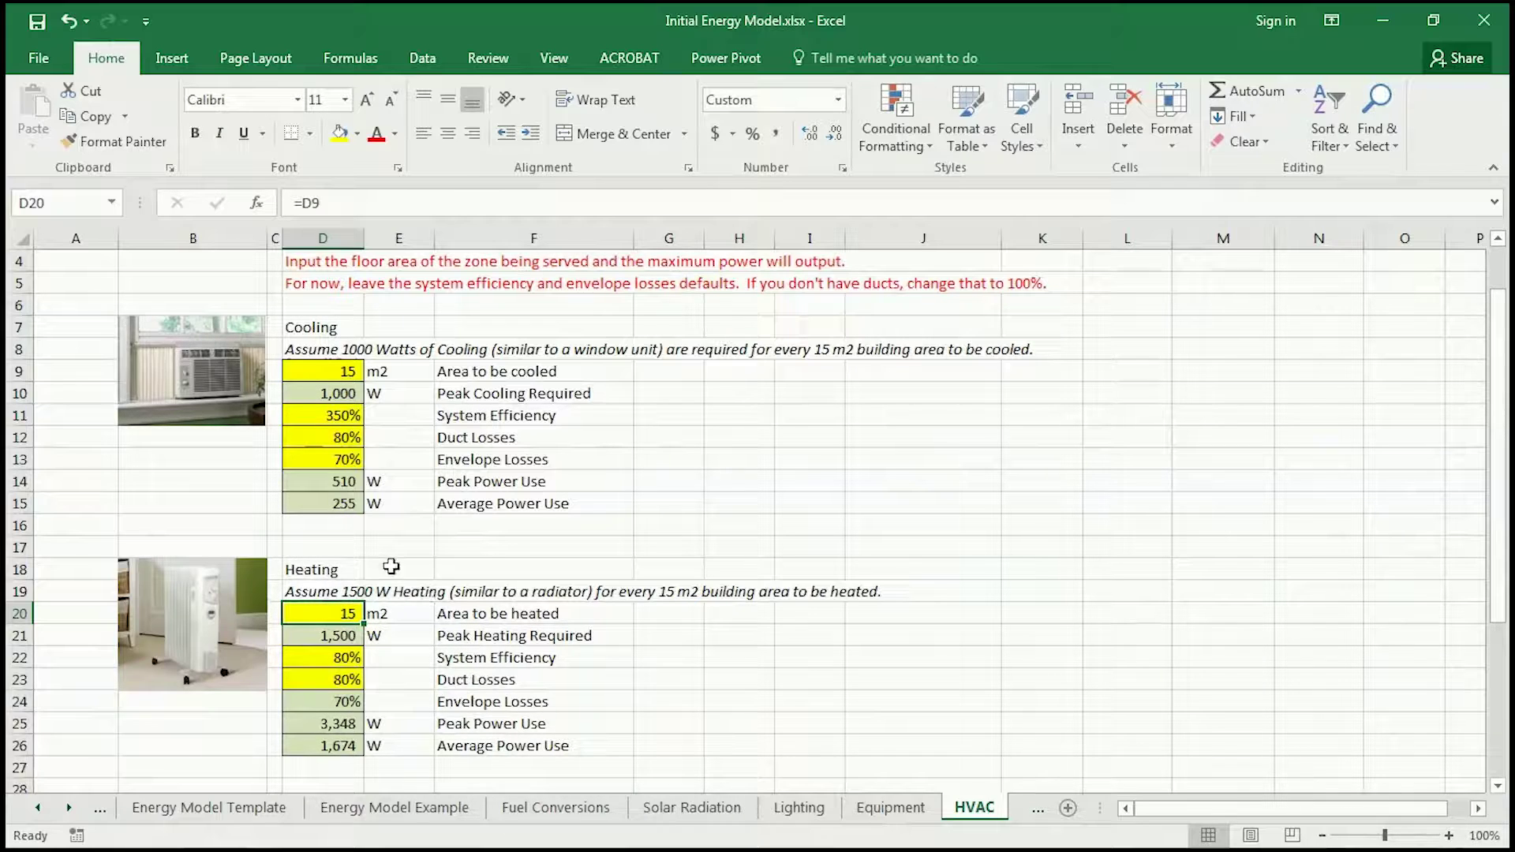
key(F2)
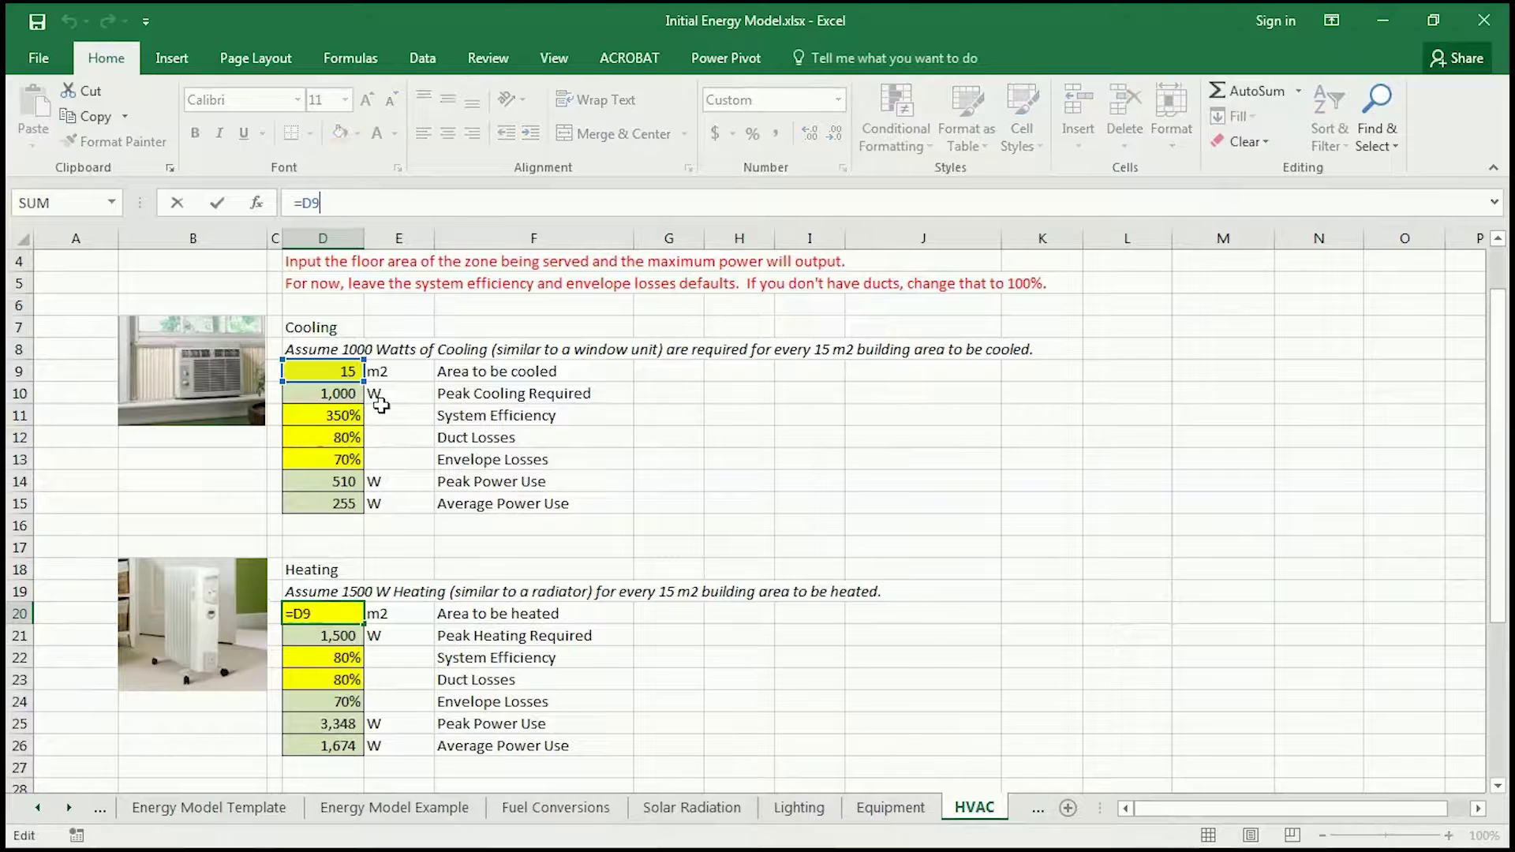
key(Return)
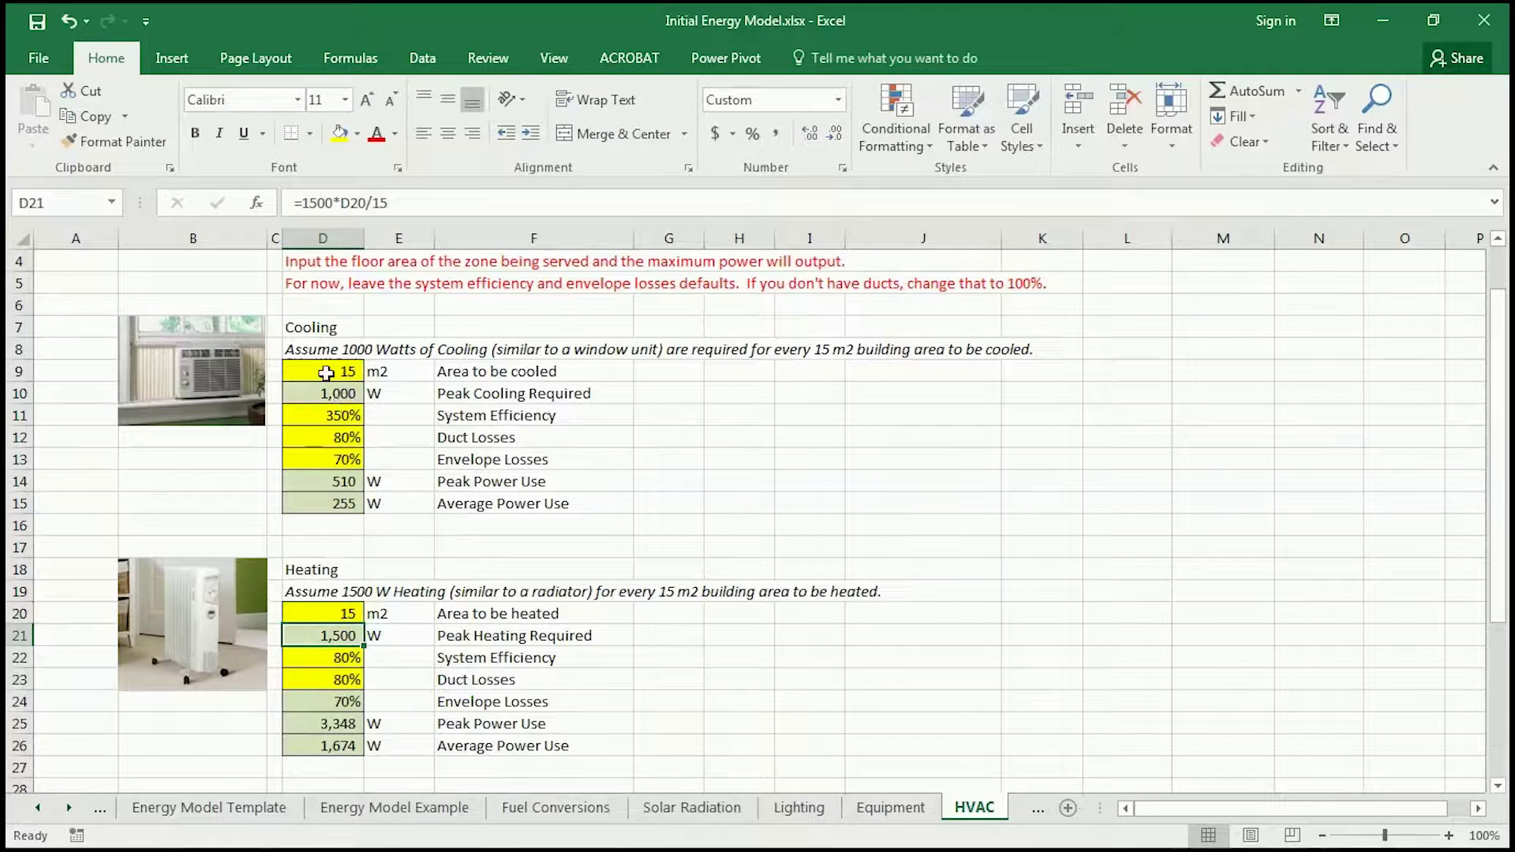
Set the area to be cooled in D9 to 100 m2 and review the Heating and Ventilation sections.
click(328, 370)
text(100)
key(Return)
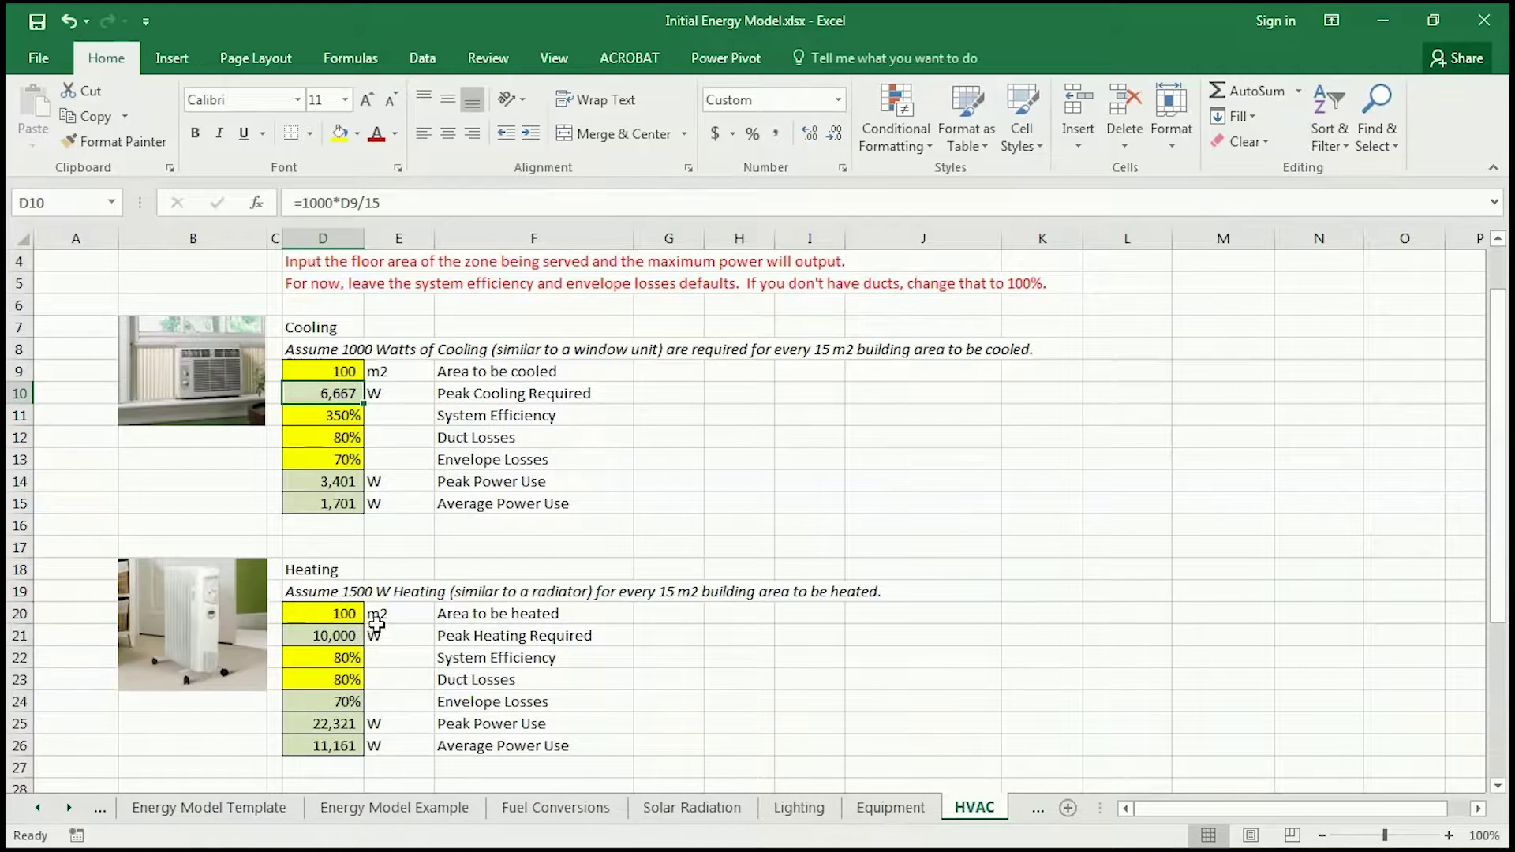
scroll(377, 623, down, 2)
scroll(363, 702, up, 2)
scroll(336, 616, down, 3)
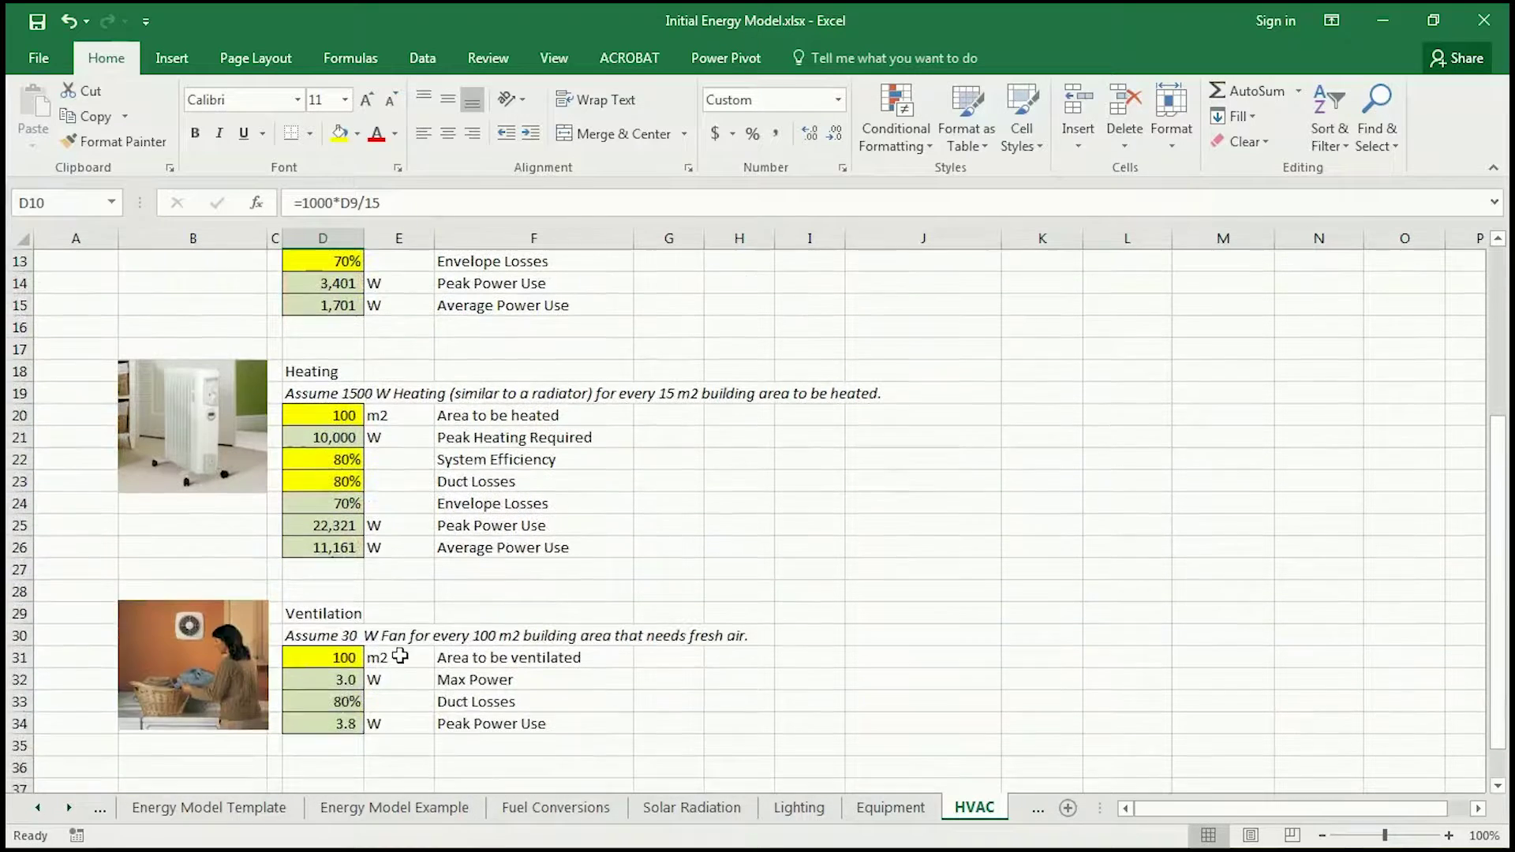
scroll(400, 585, up, 2)
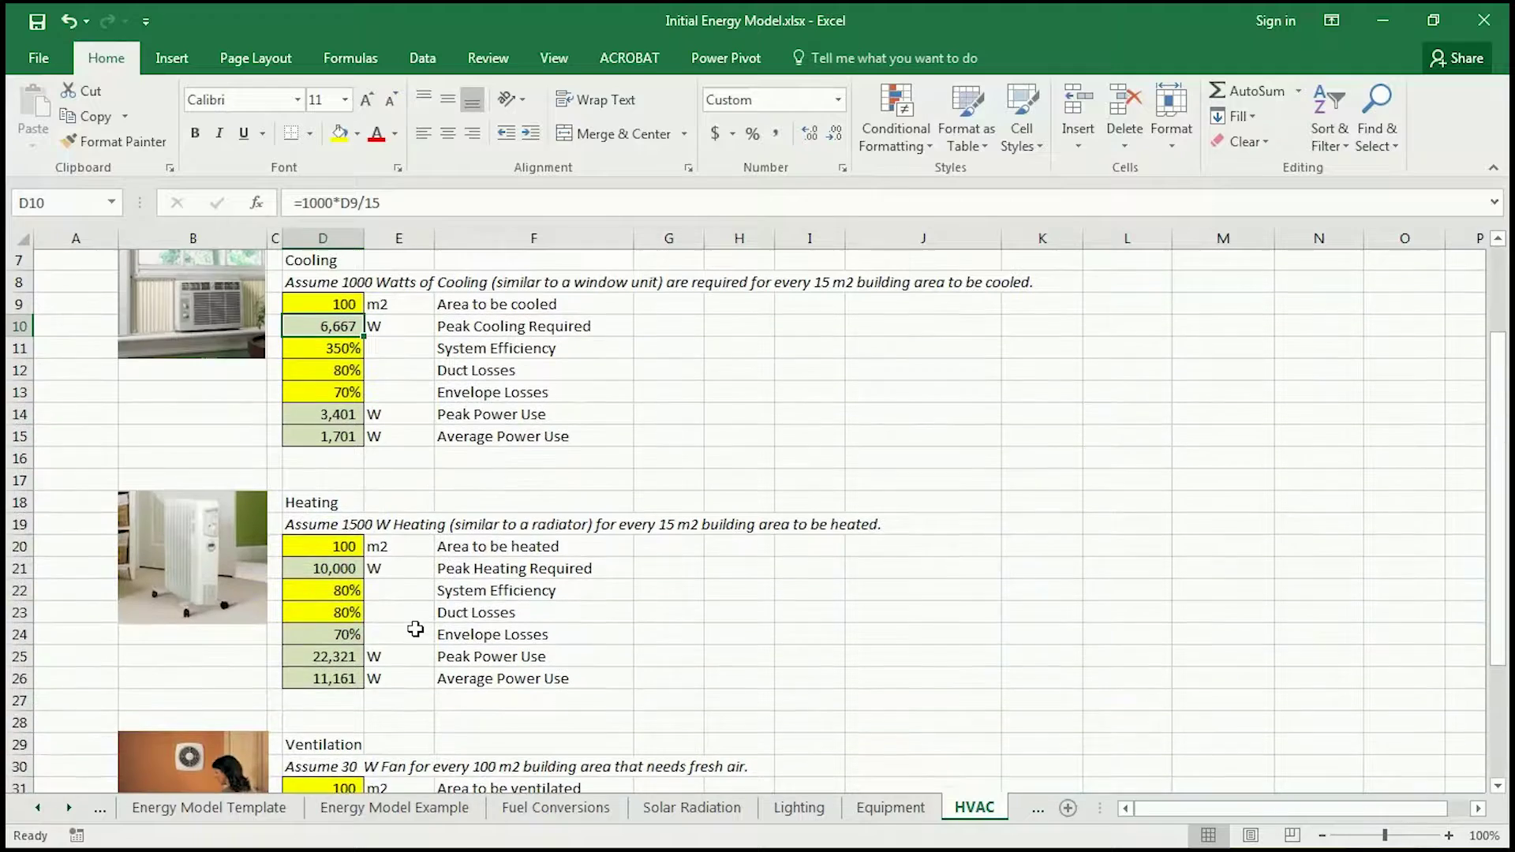
Override the area to be heated in D20 with 50 m2.
scroll(370, 568, up, 1)
click(338, 618)
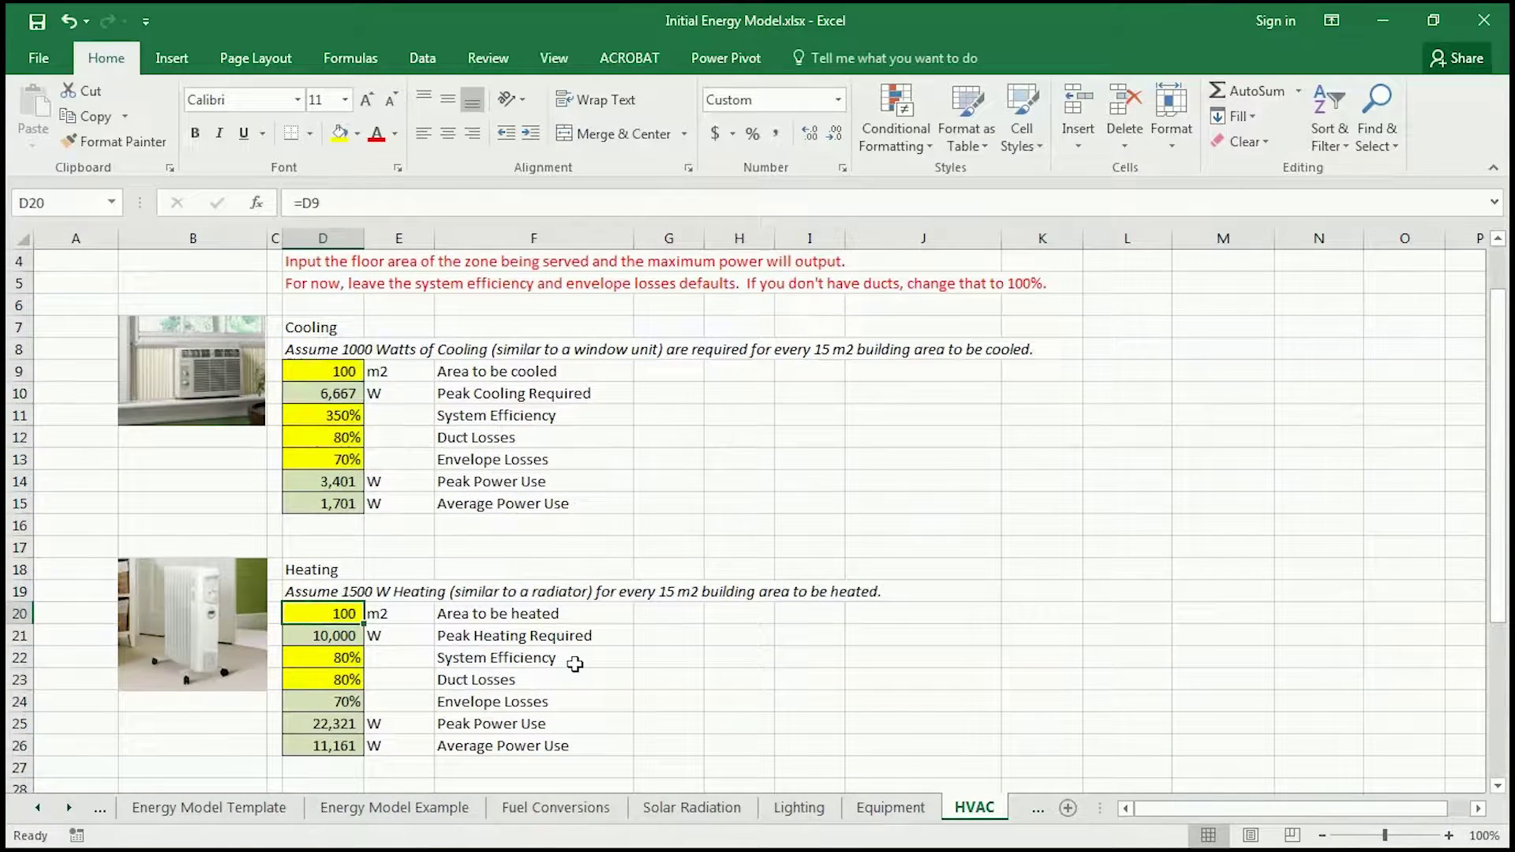
text(50)
key(Return)
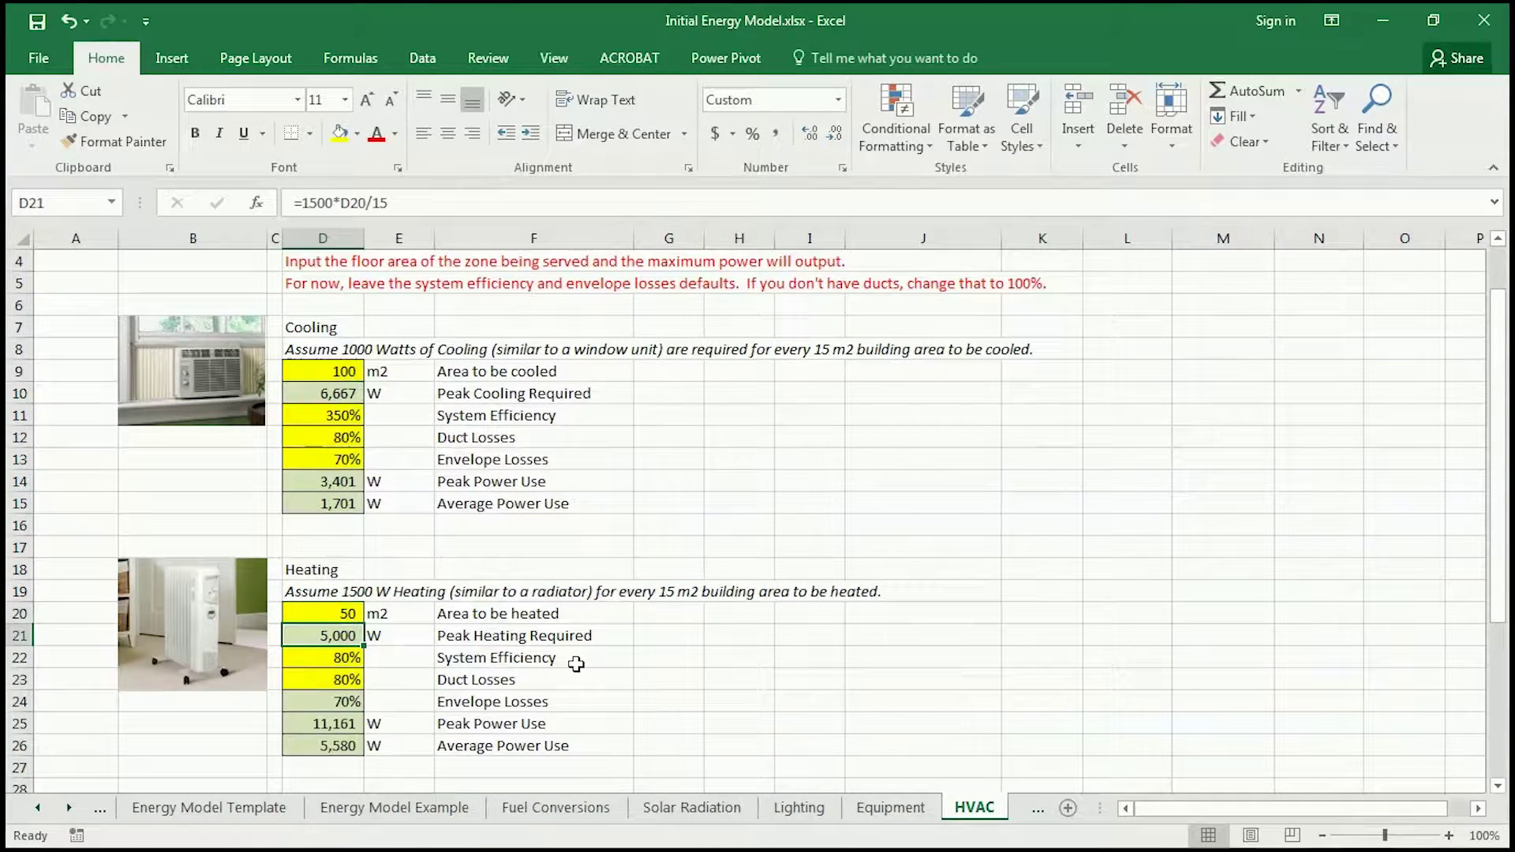
scroll(399, 561, down, 1)
scroll(450, 628, up, 1)
key(Up)
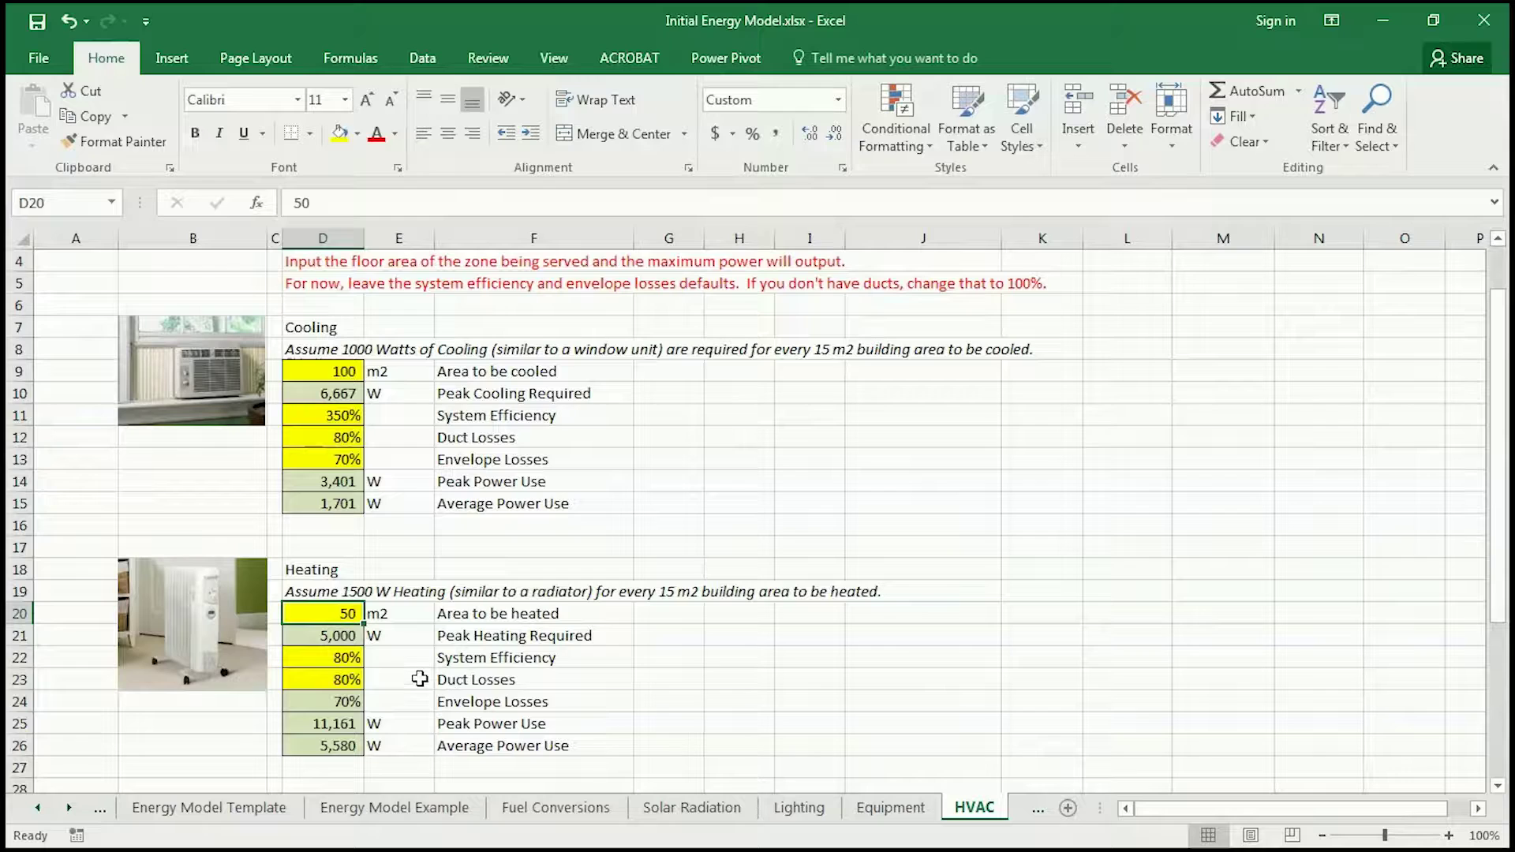
Examine the Heating section's System Efficiency and the formulas behind its Peak Power Use and Average Power Use.
scroll(419, 679, down, 1)
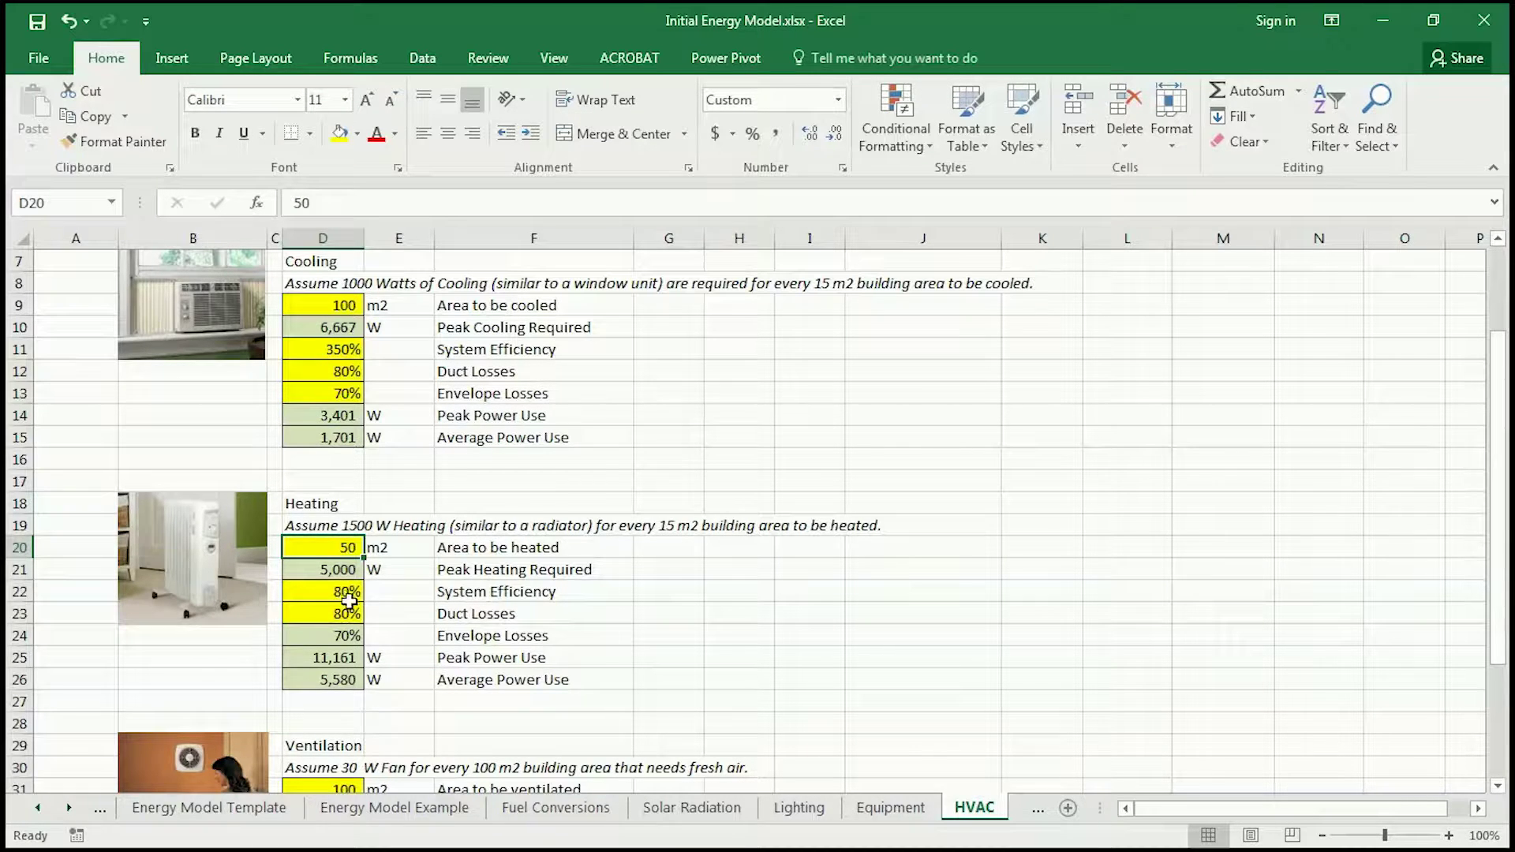
drag(335, 592, 600, 594)
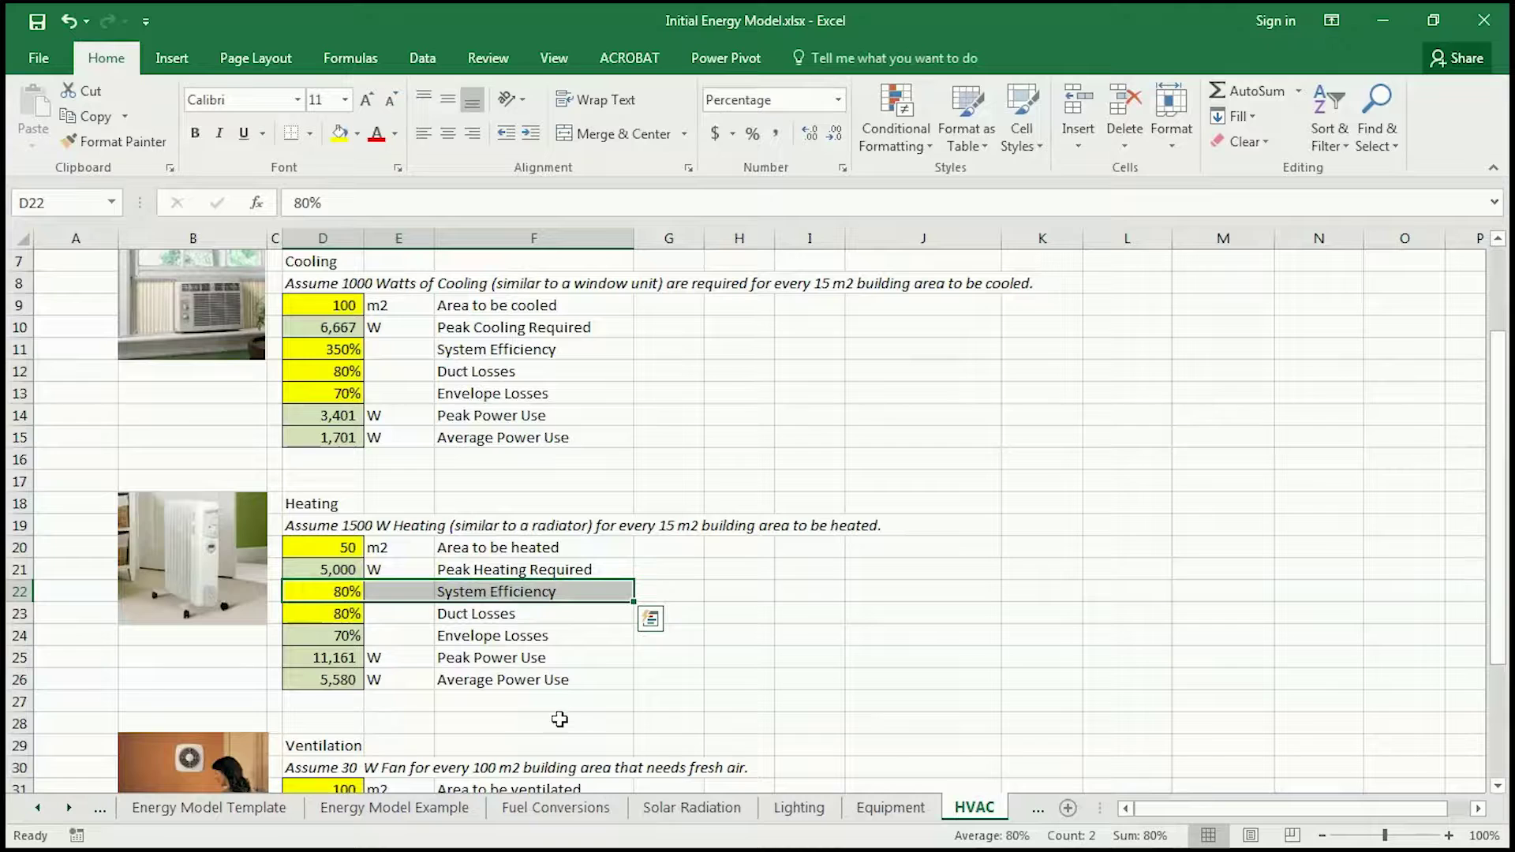
click(491, 681)
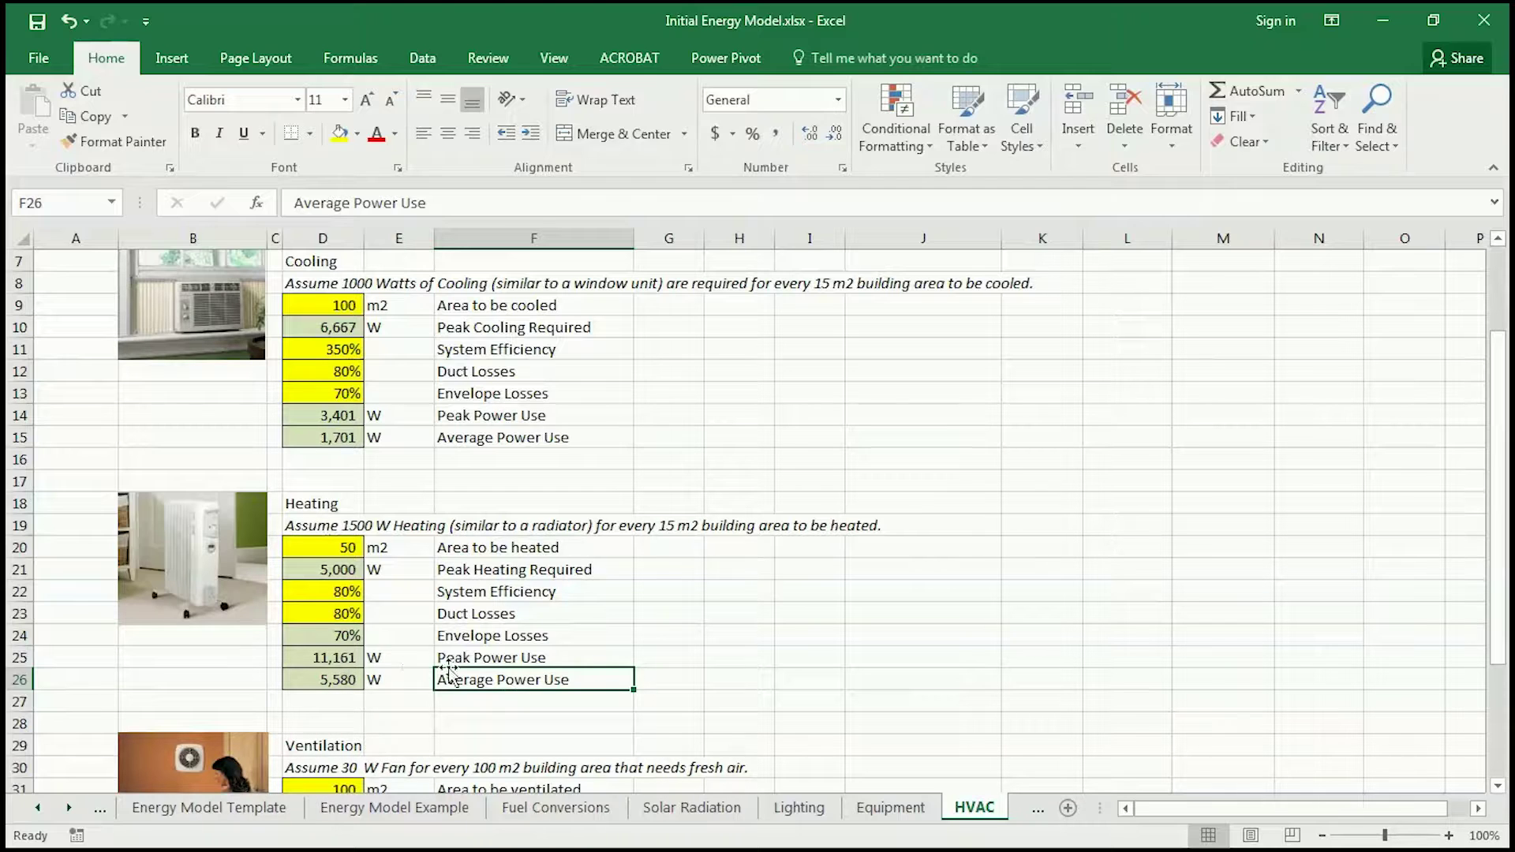
drag(315, 657, 448, 656)
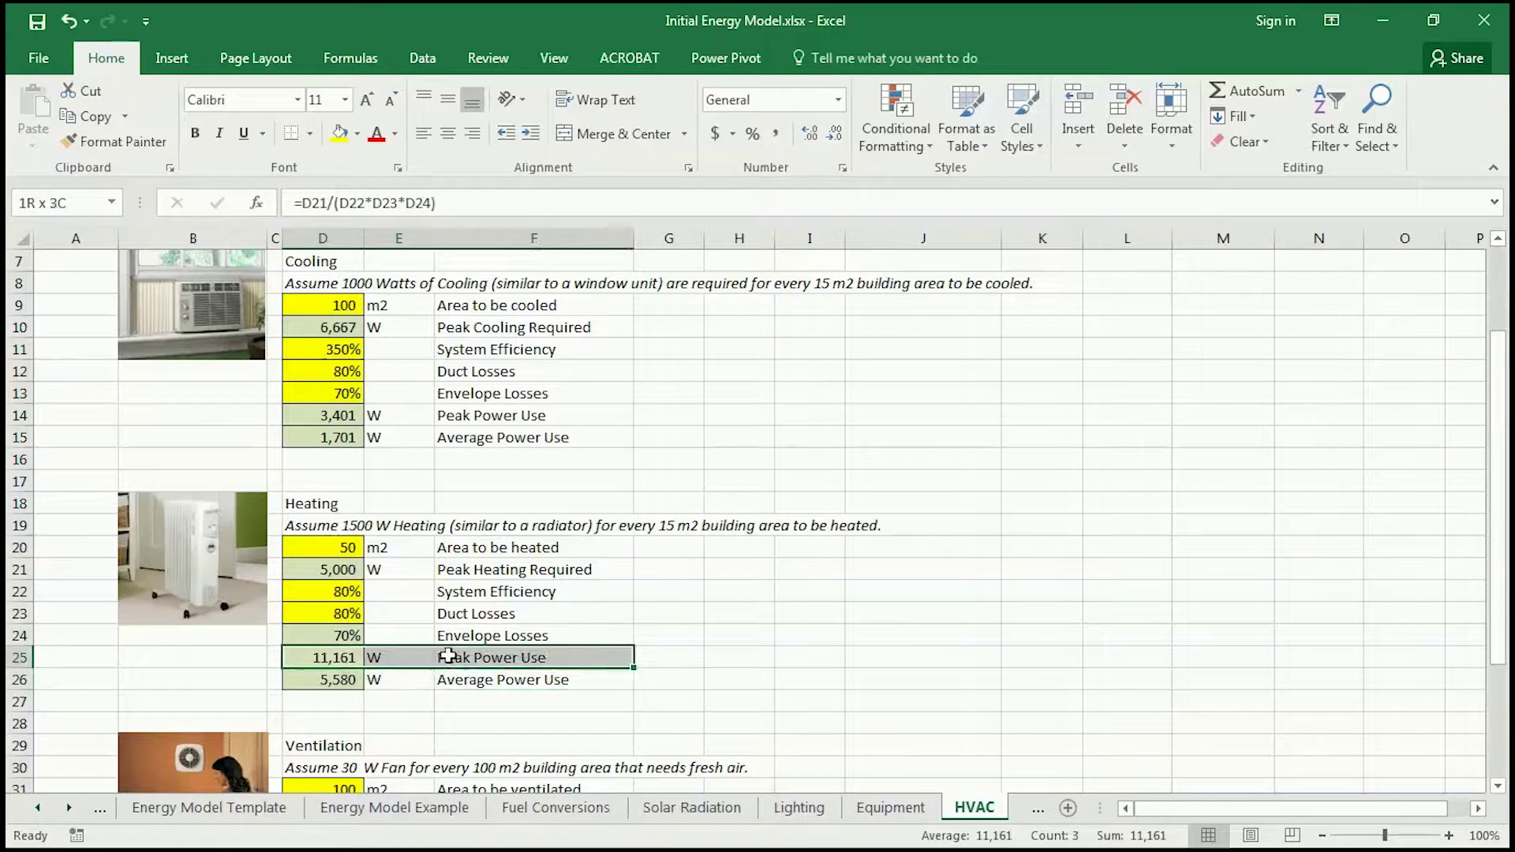
drag(324, 679, 518, 690)
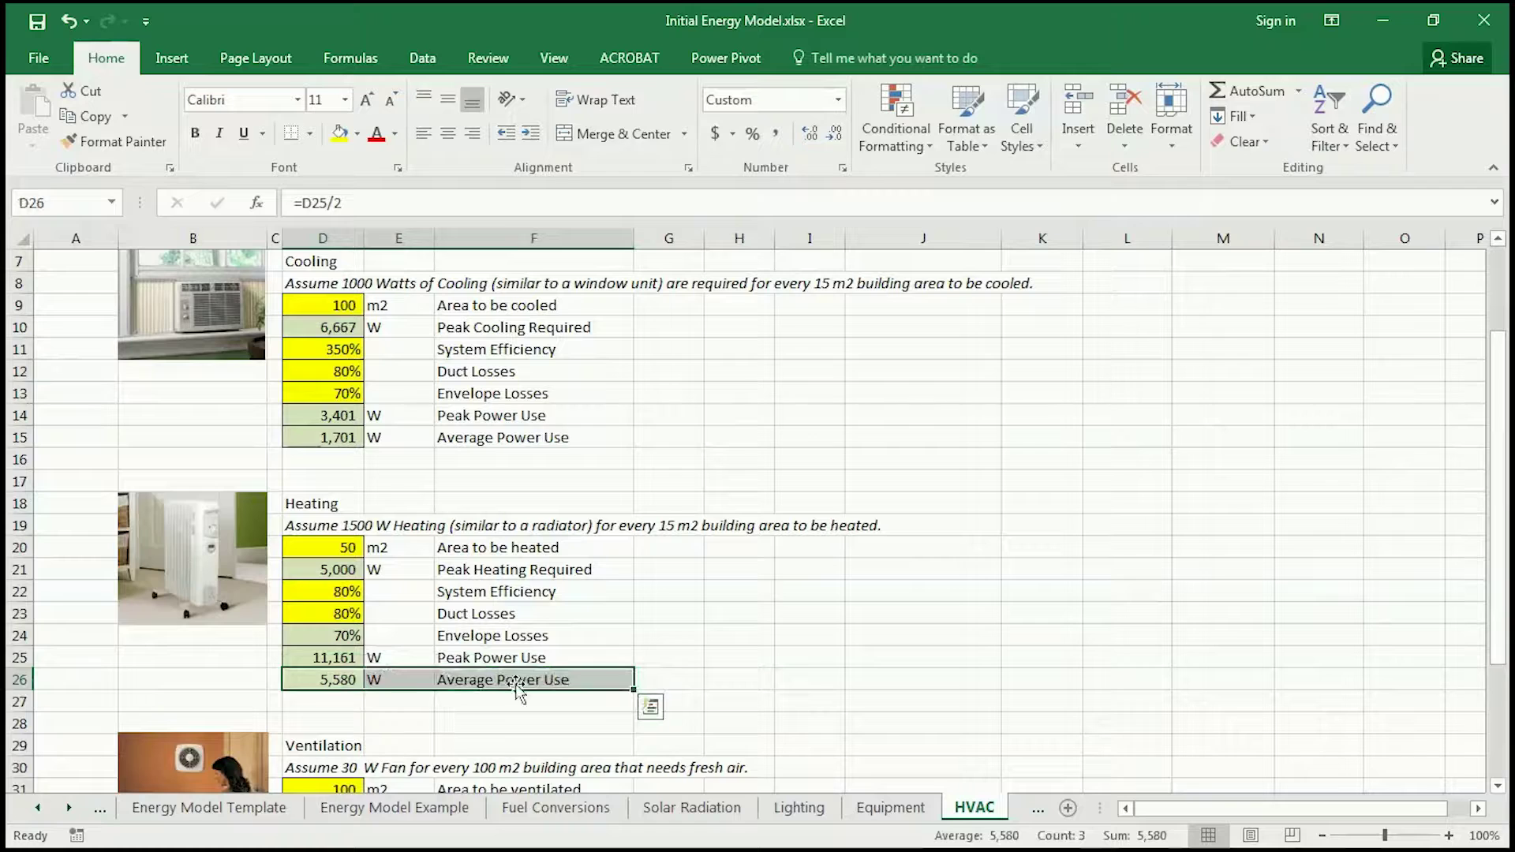
click(333, 683)
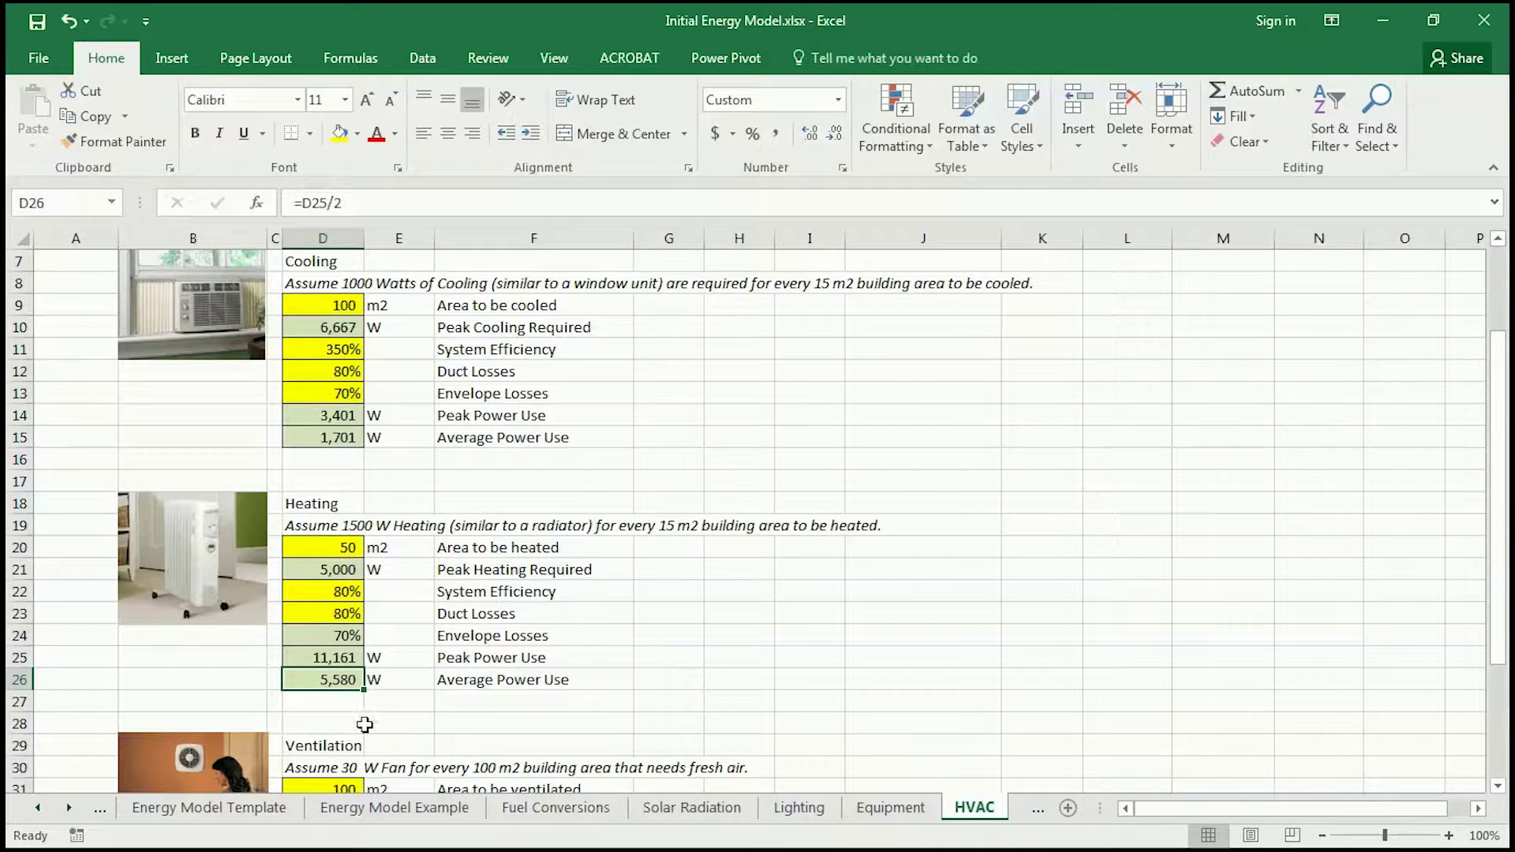
click(332, 658)
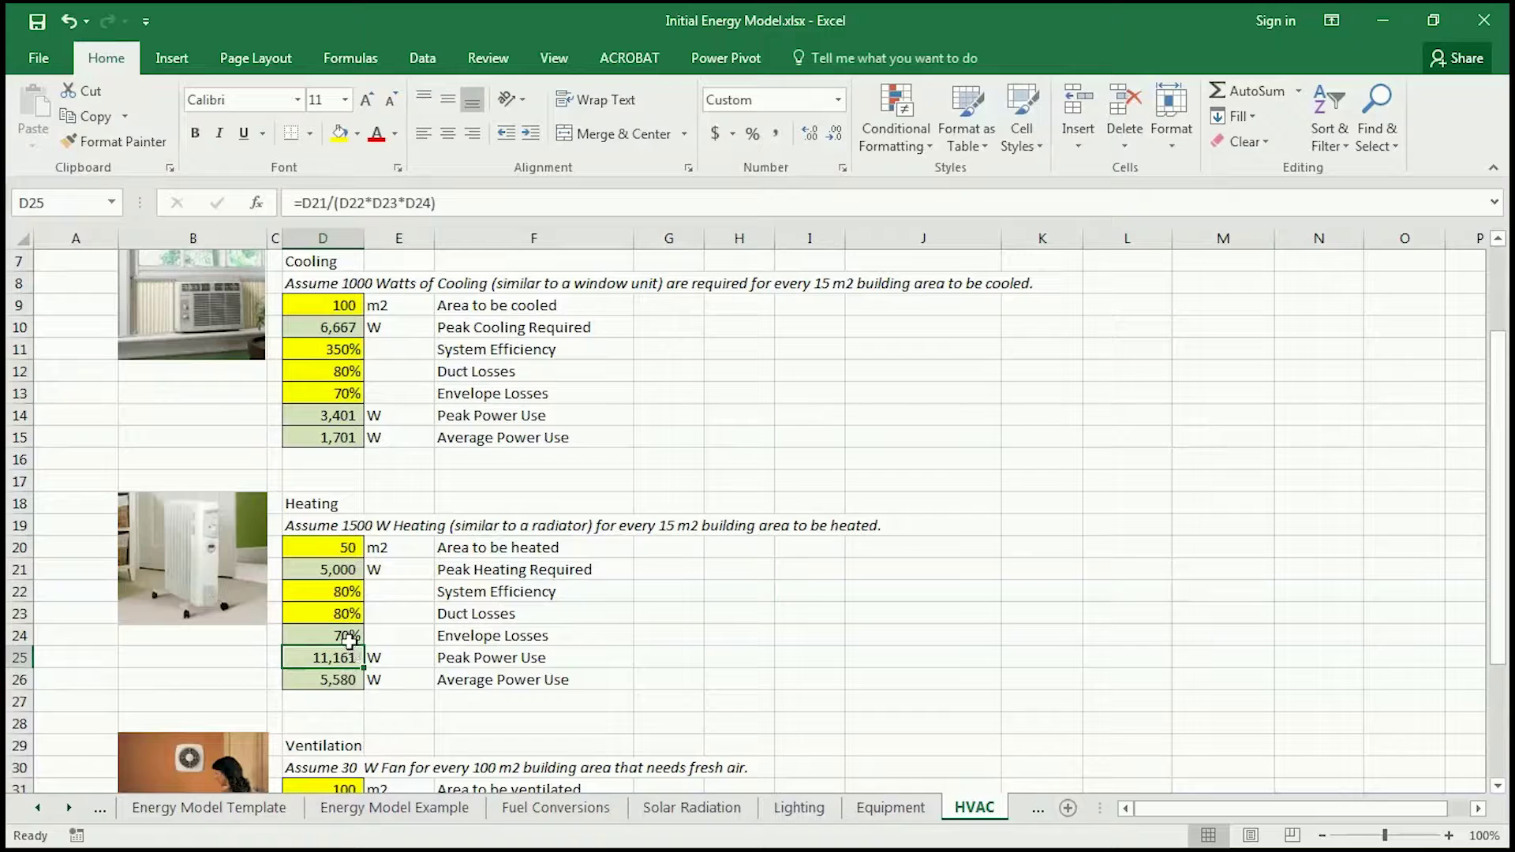
click(348, 677)
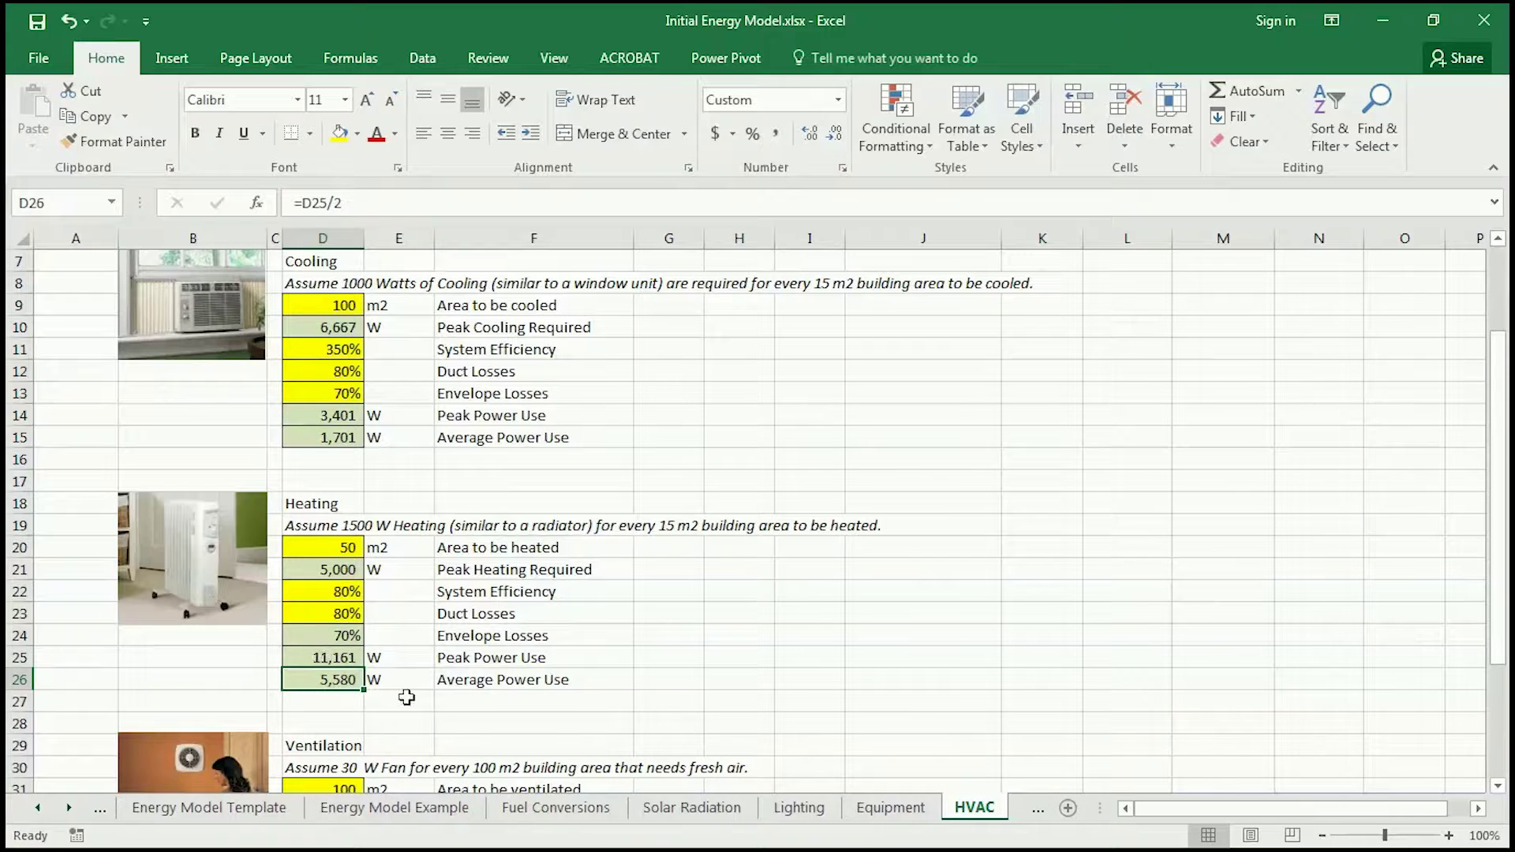
click(344, 663)
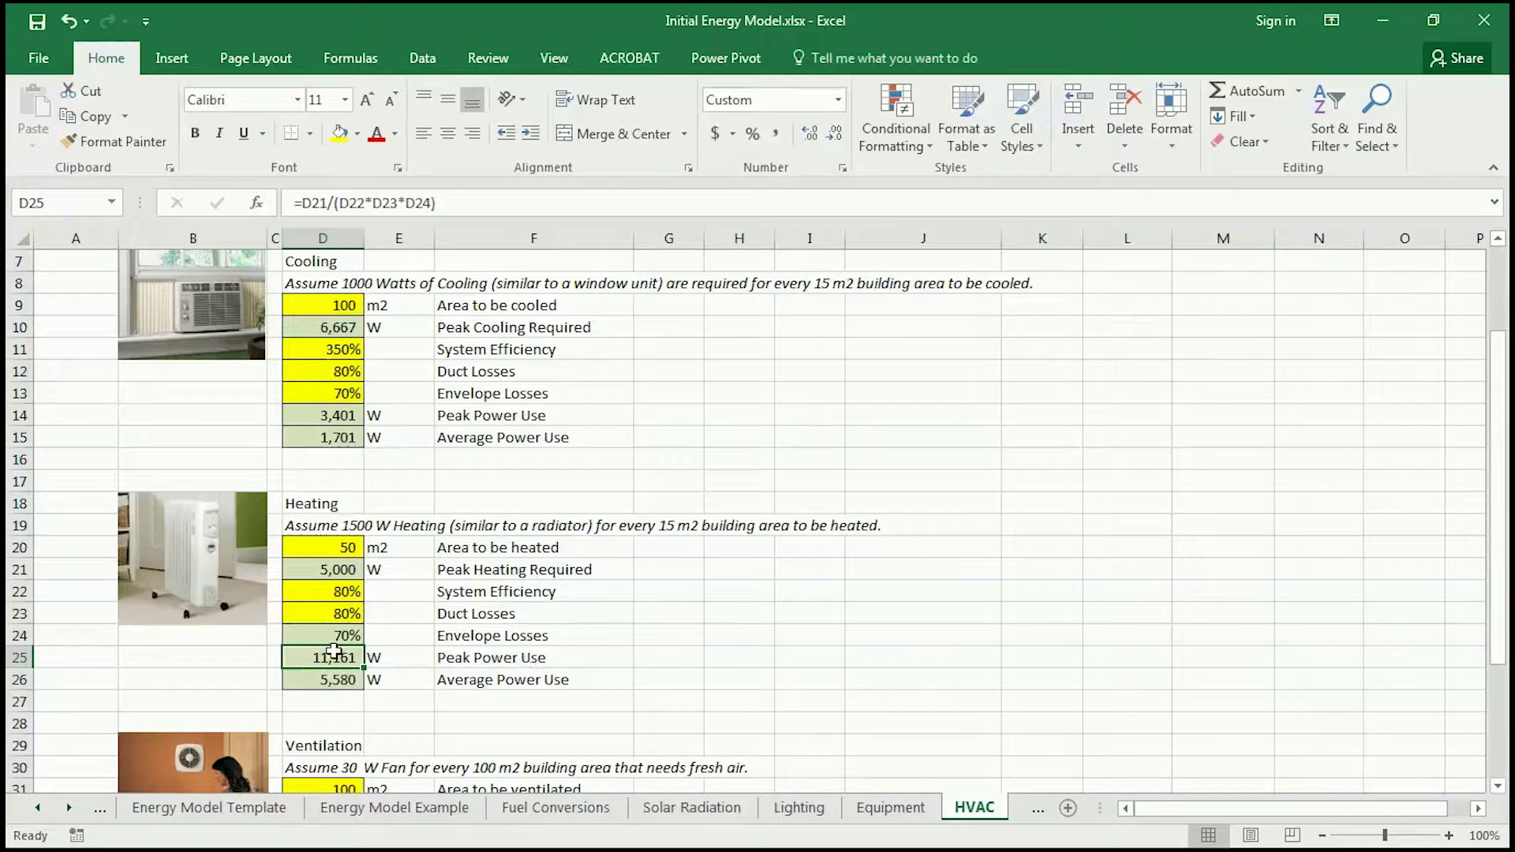
Enter 11,161 watts as the first Space Heating item's power in C41 of the Energy Model Template sheet.
click(224, 813)
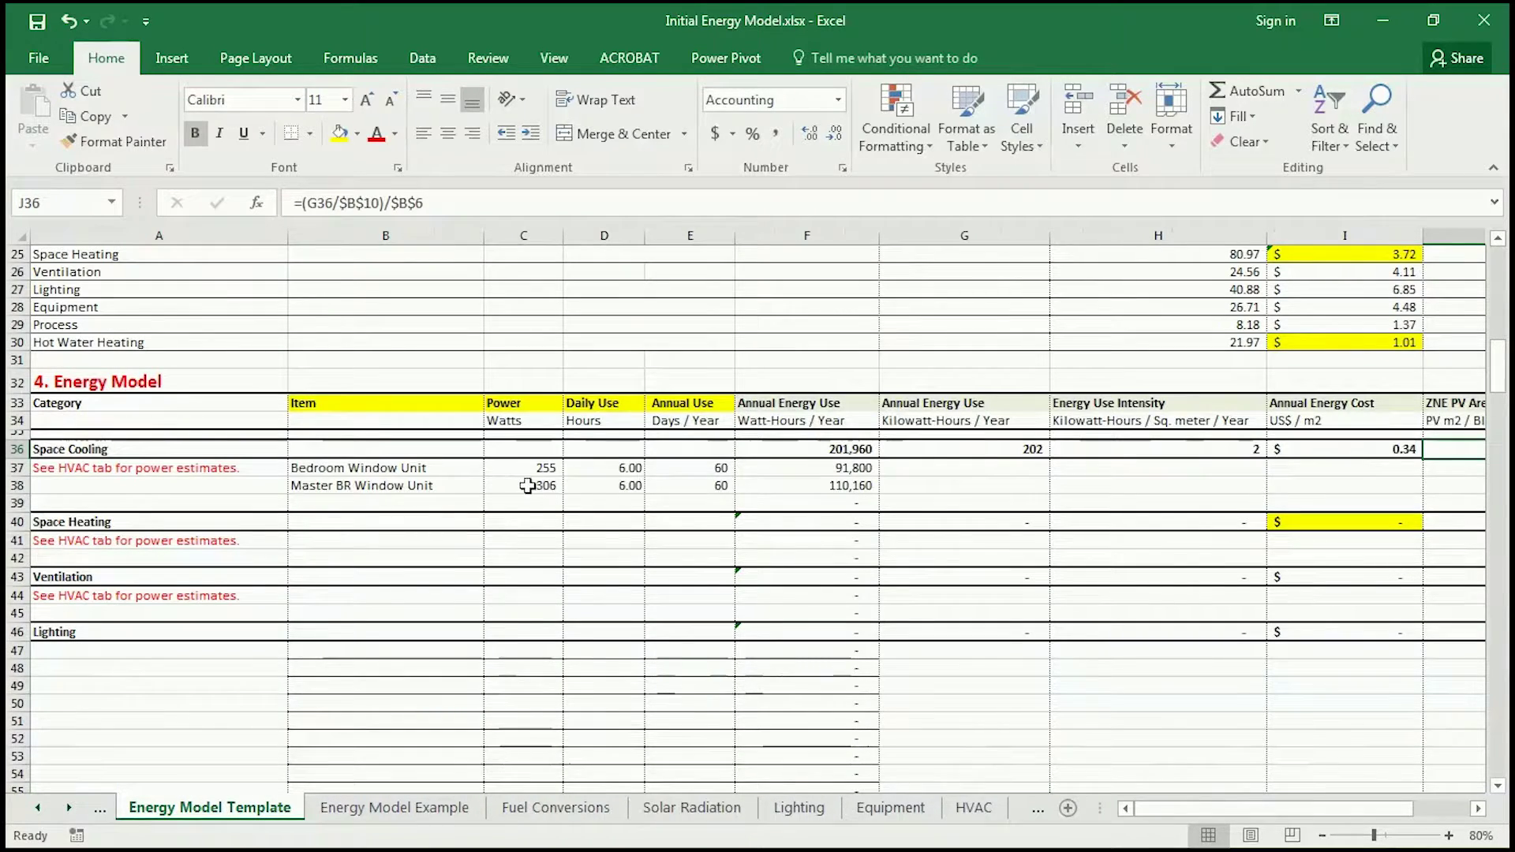
click(529, 541)
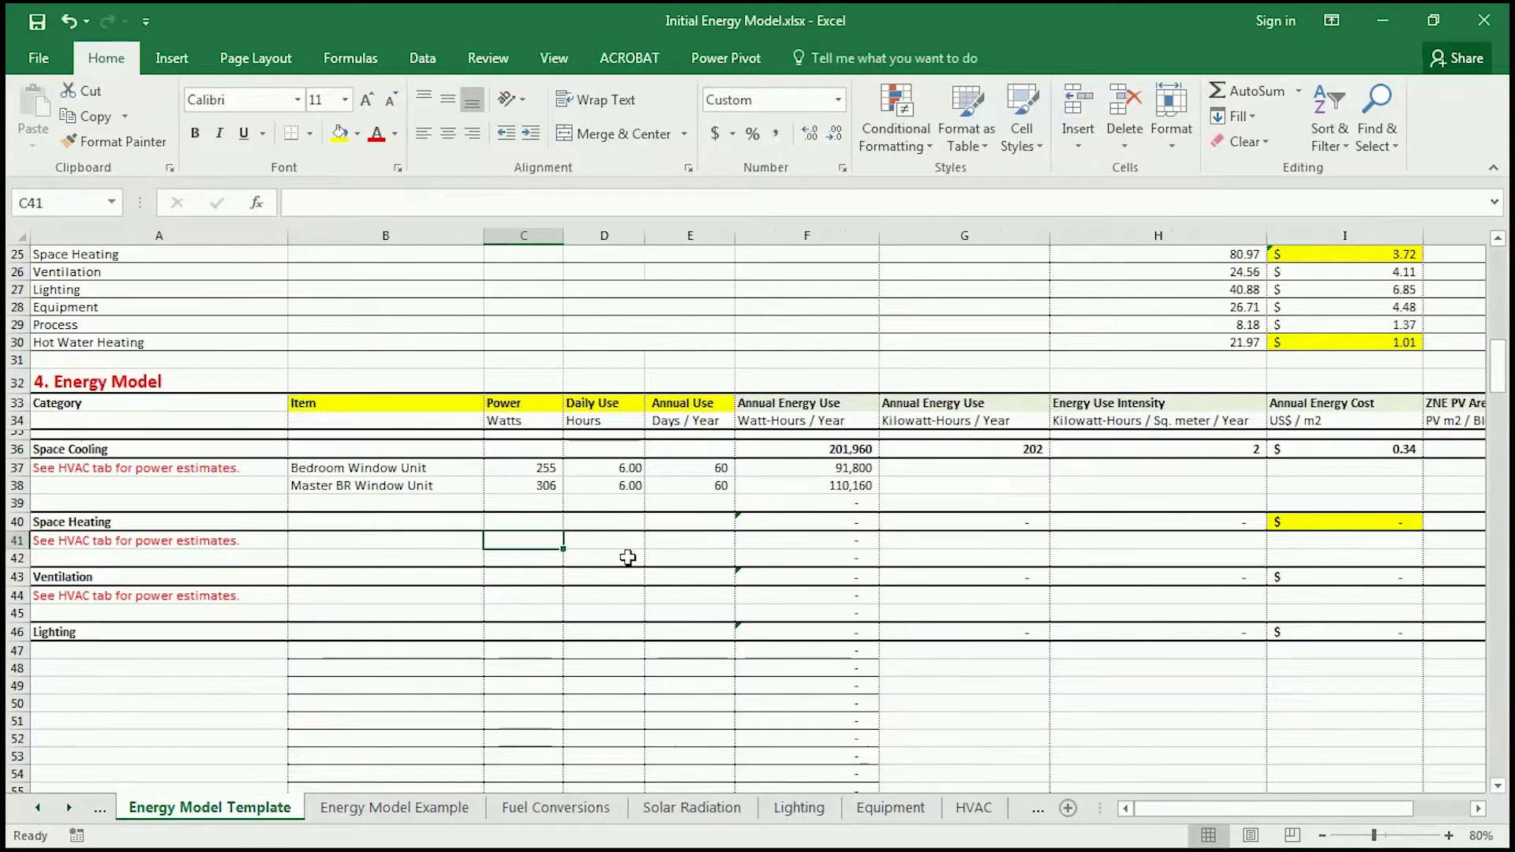
text(11,161)
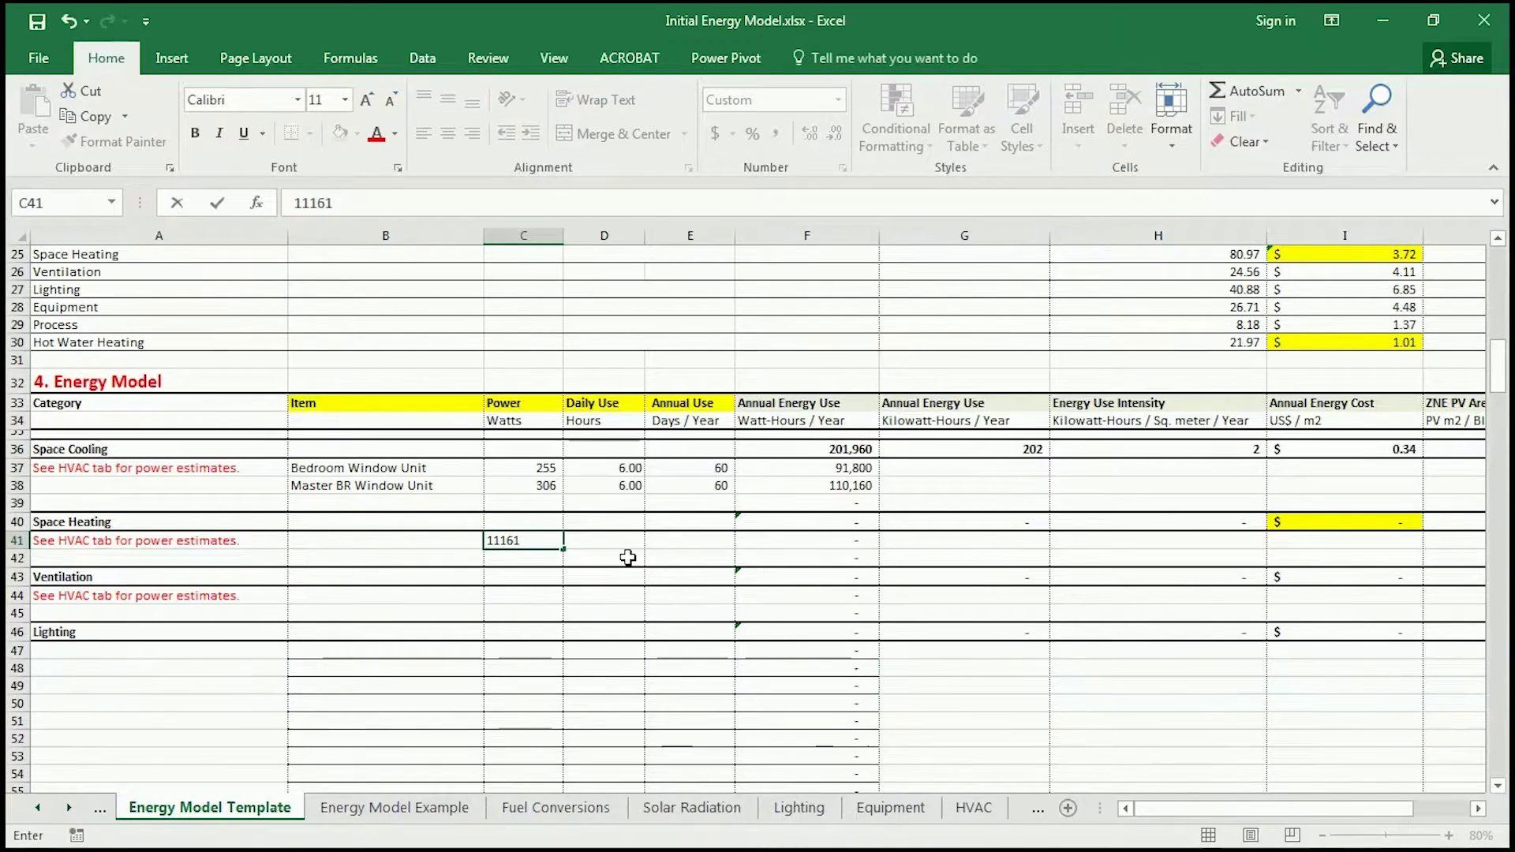
key(Return)
key(Up)
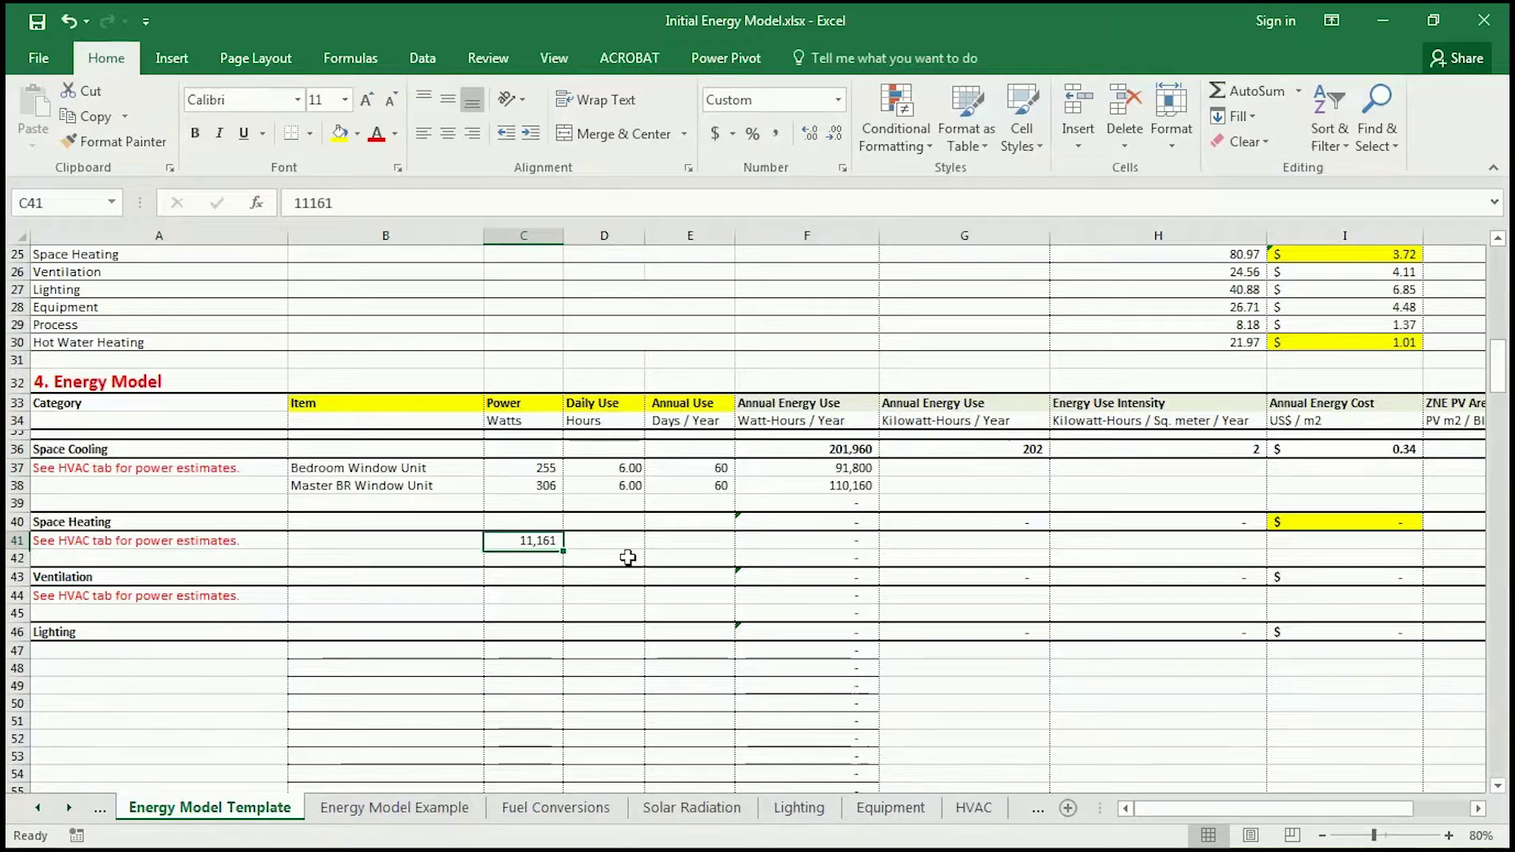
Name the first Space Heating item in row 41 "Bedroom Space Heater".
key(Left)
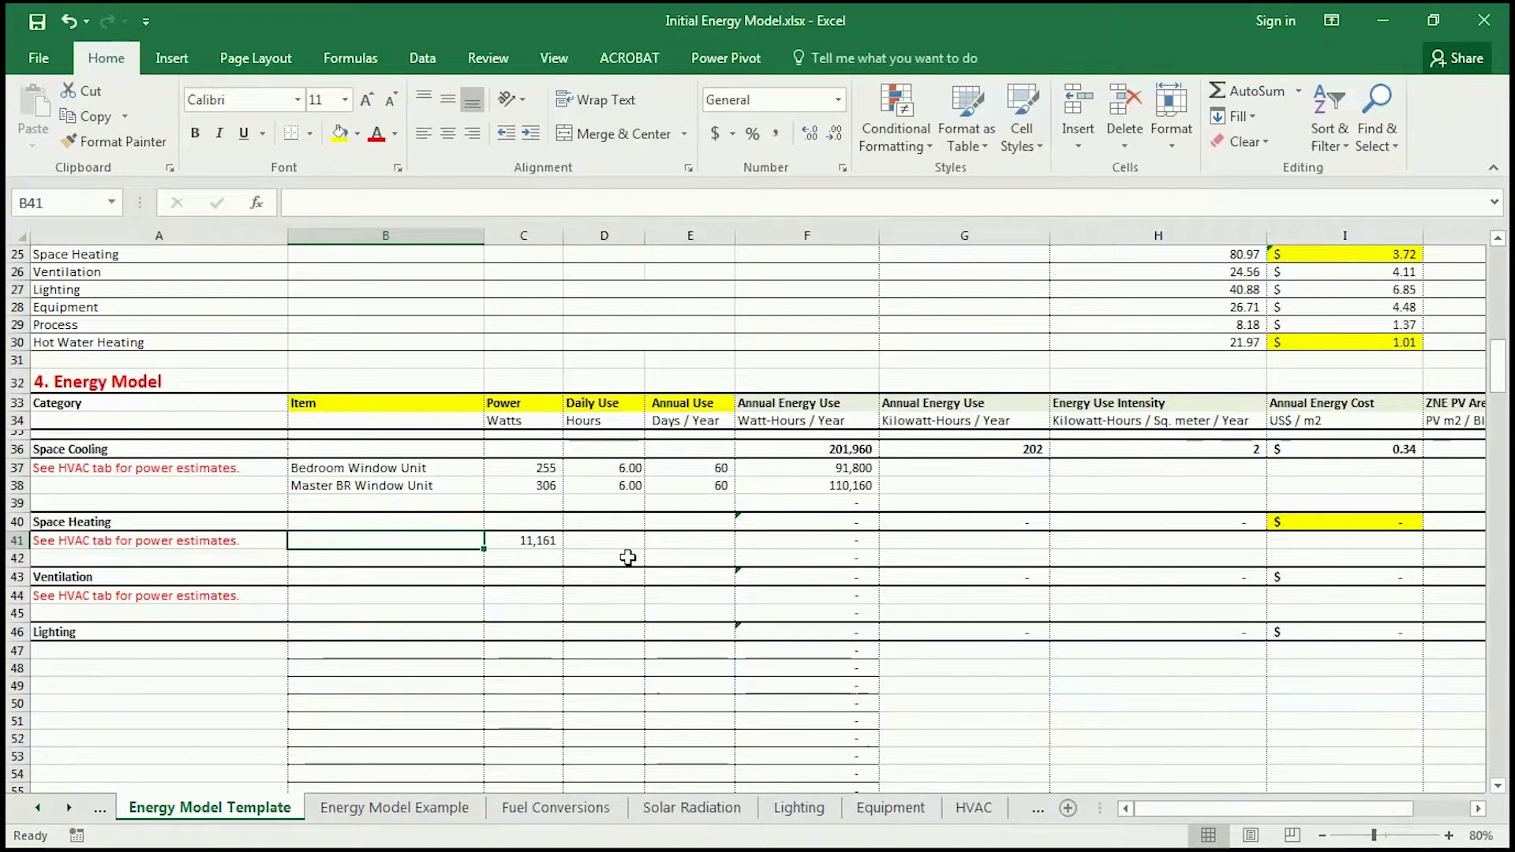
text(Bedroo)
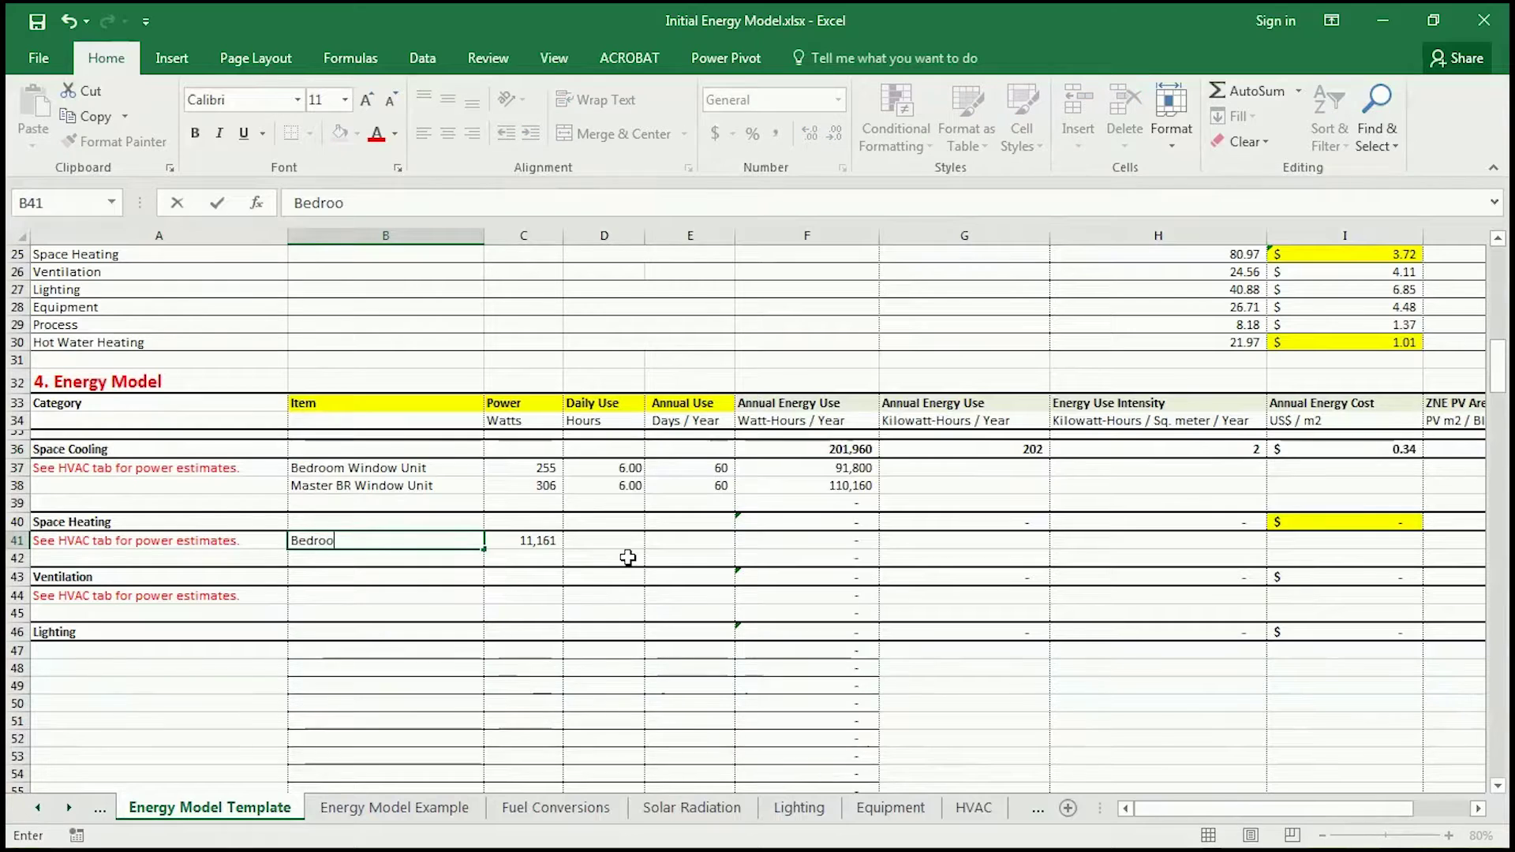
text(m Space Heater)
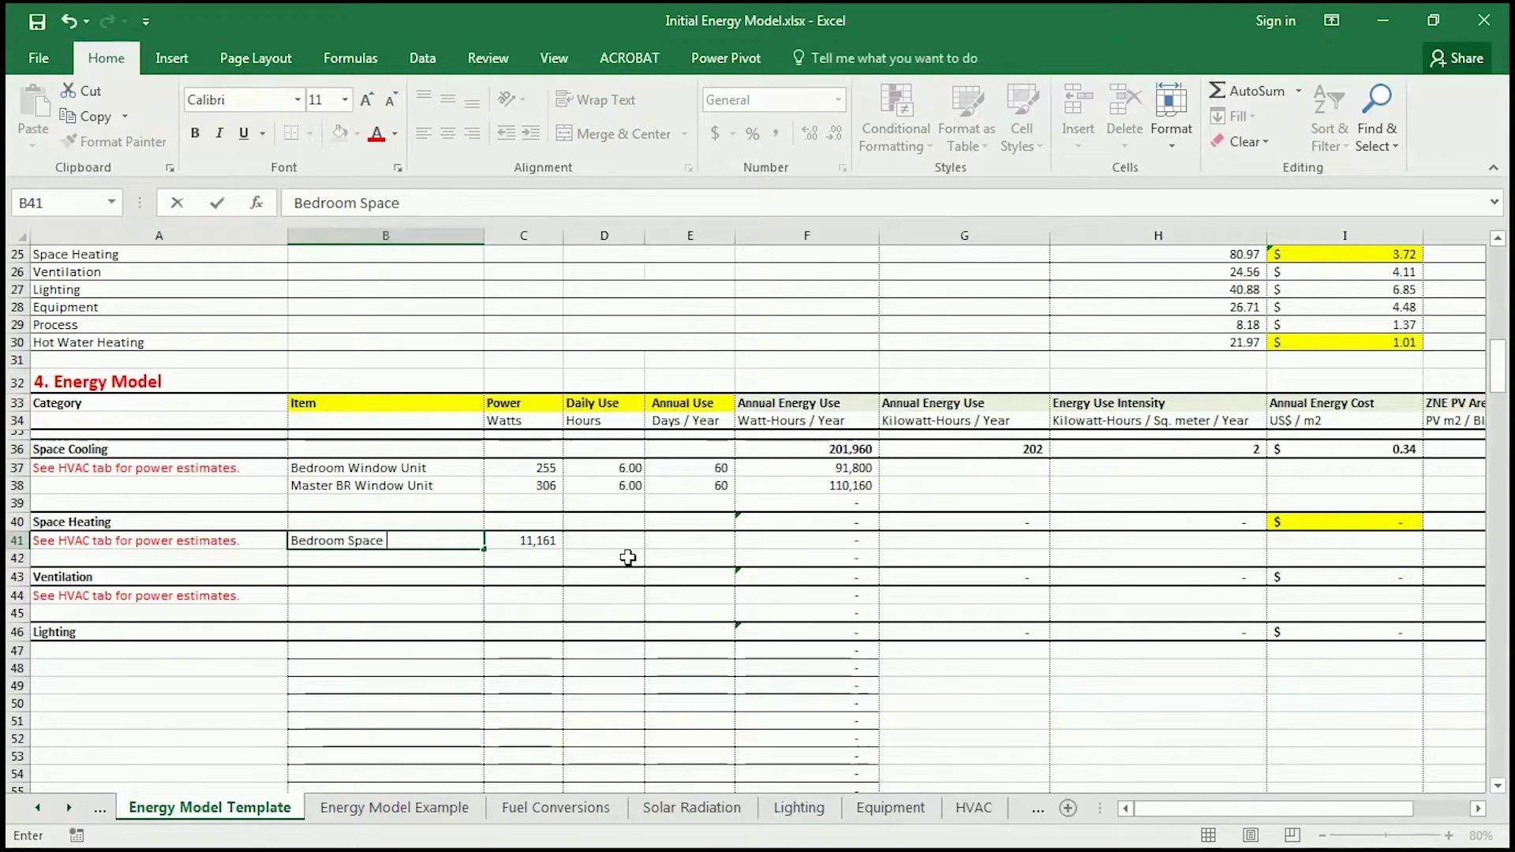
key(Tab)
key(Tab)
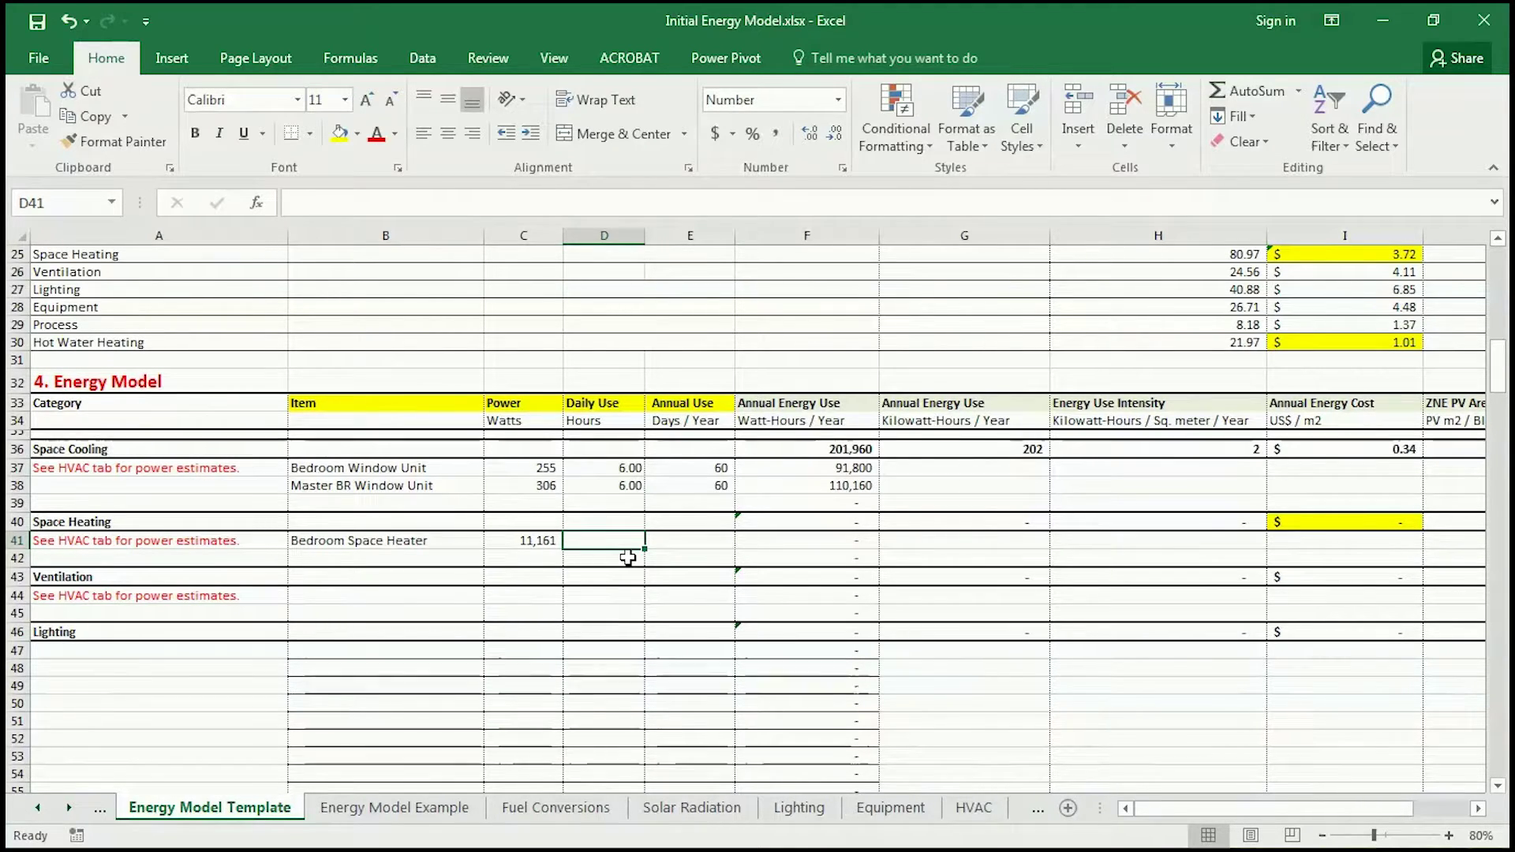
Set the Bedroom Space Heater's daily use to 3 hours and its annual use to 120 days per year.
text(3)
key(Tab)
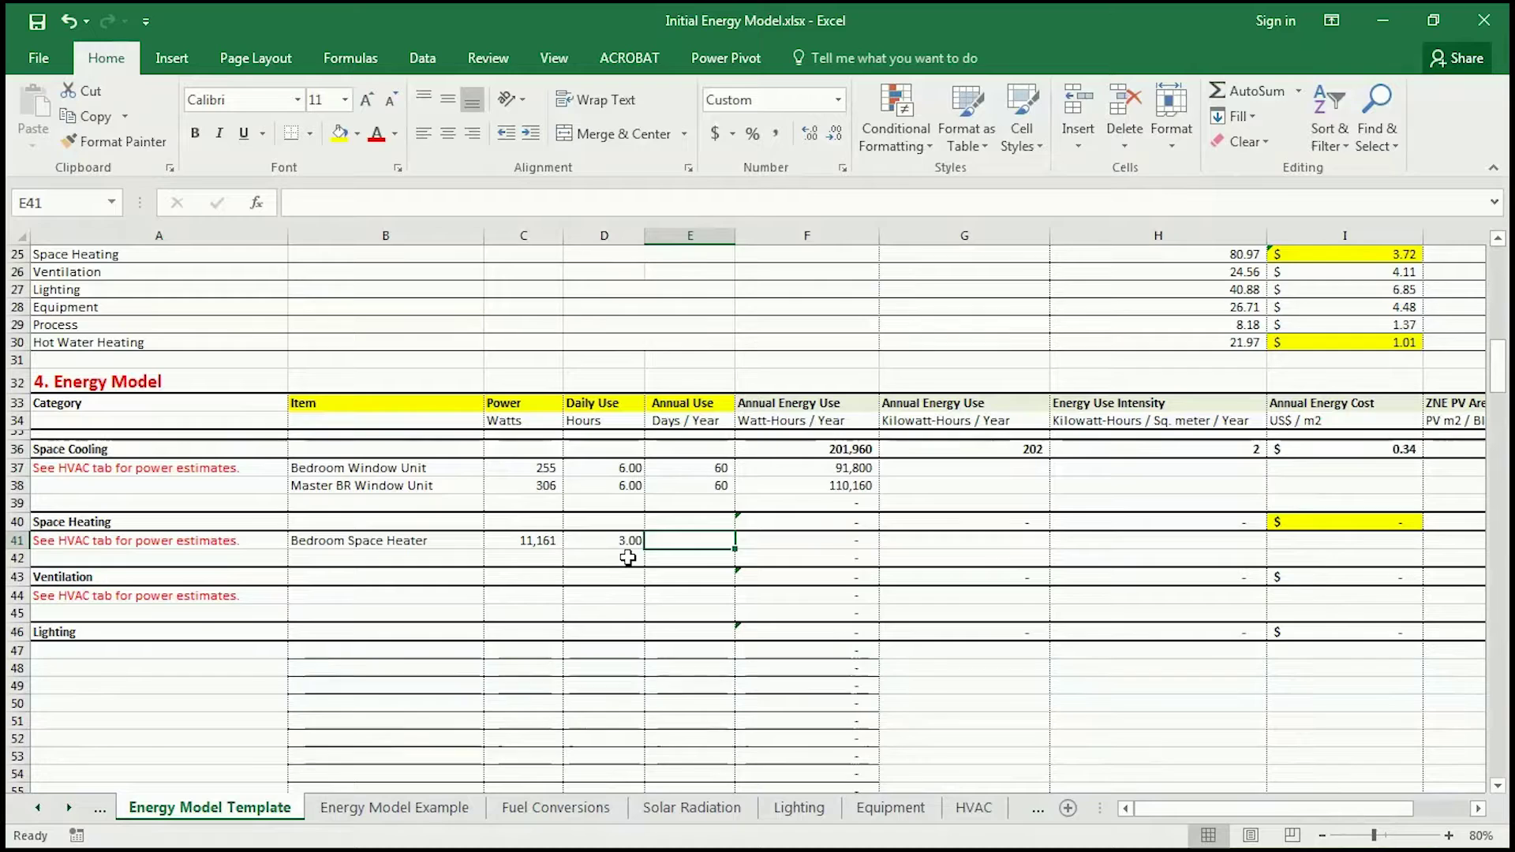
text(120)
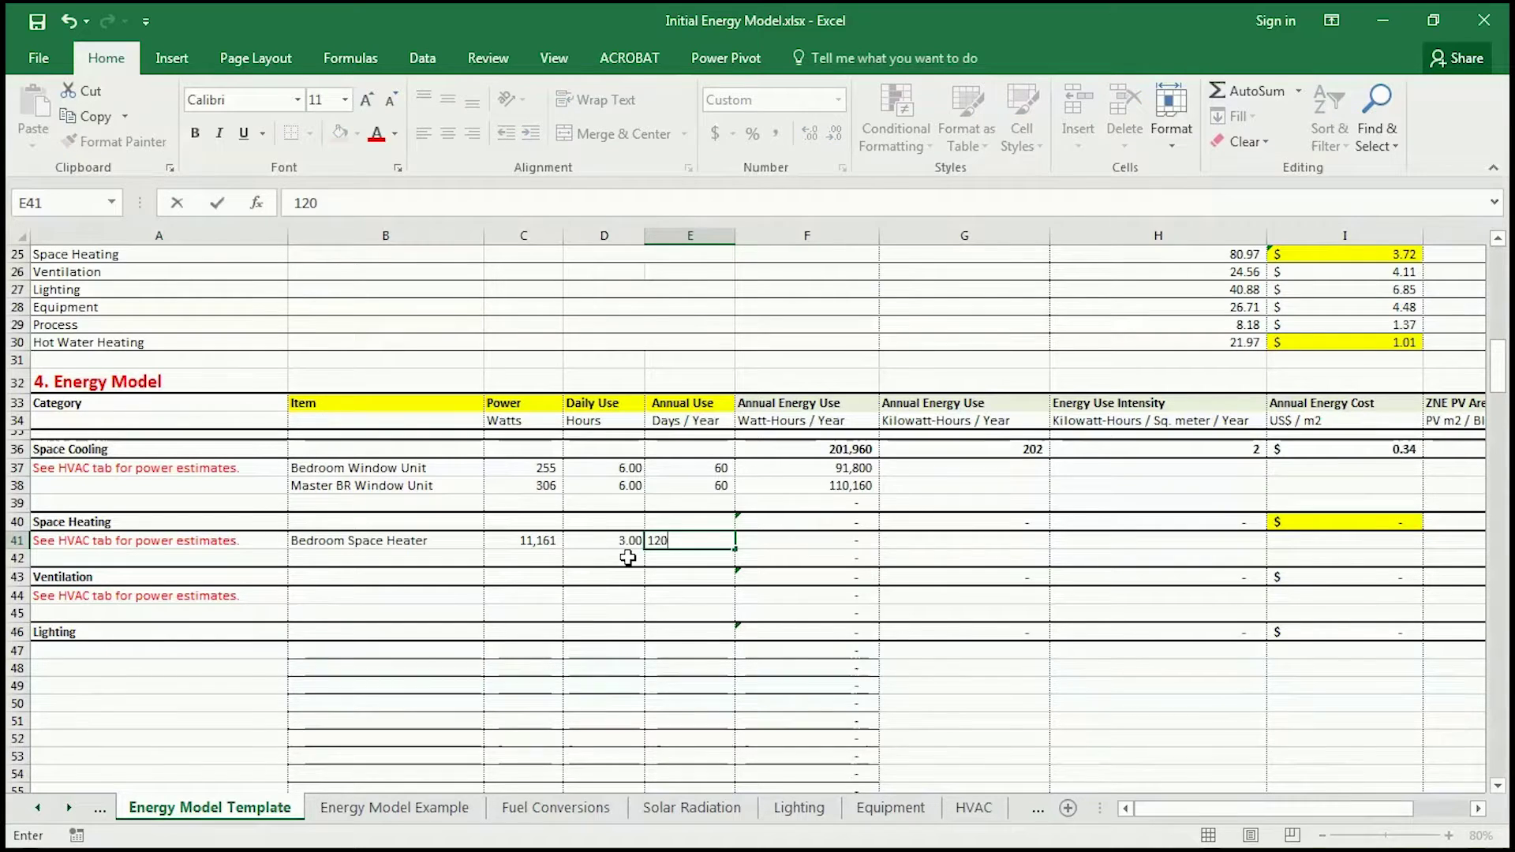
key(Tab)
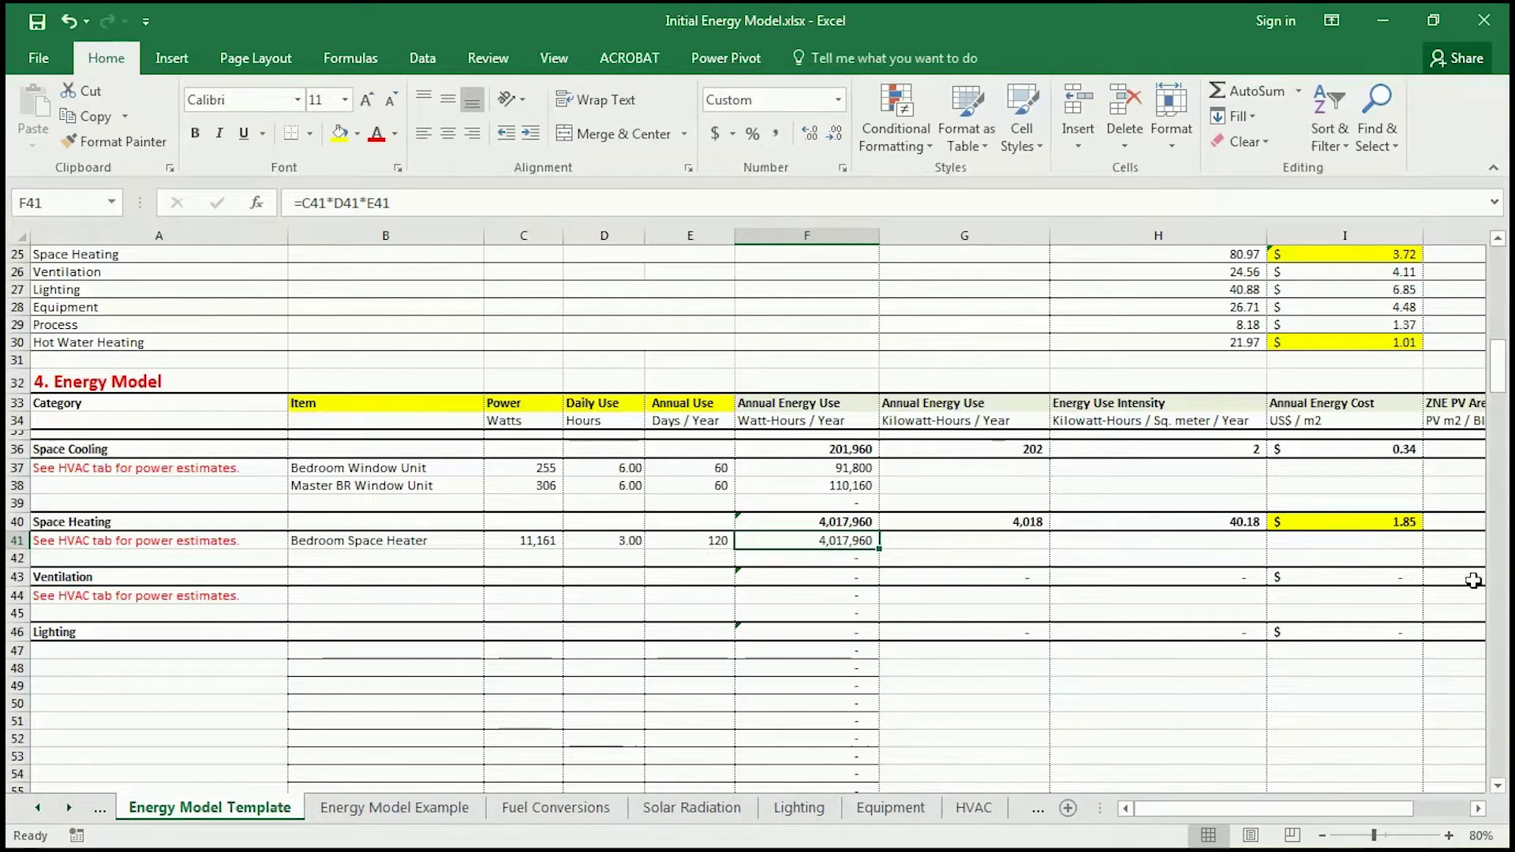
Change the Space Heating annual energy cost formula in I40 to use the electricity cost in B7 instead of the fuel cost.
click(1382, 524)
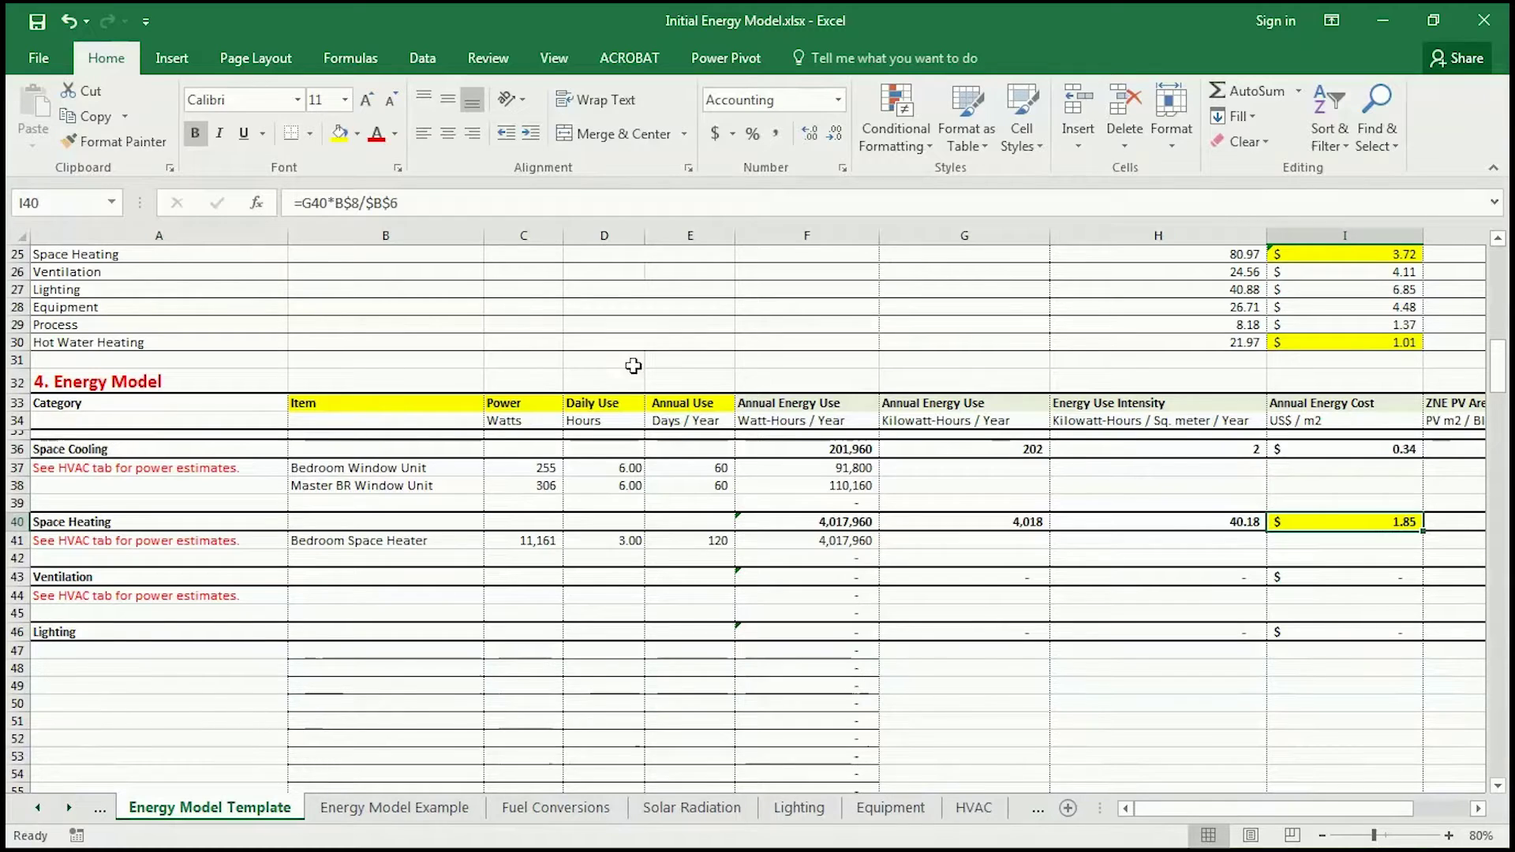
click(436, 207)
scroll(1502, 386, up, 8)
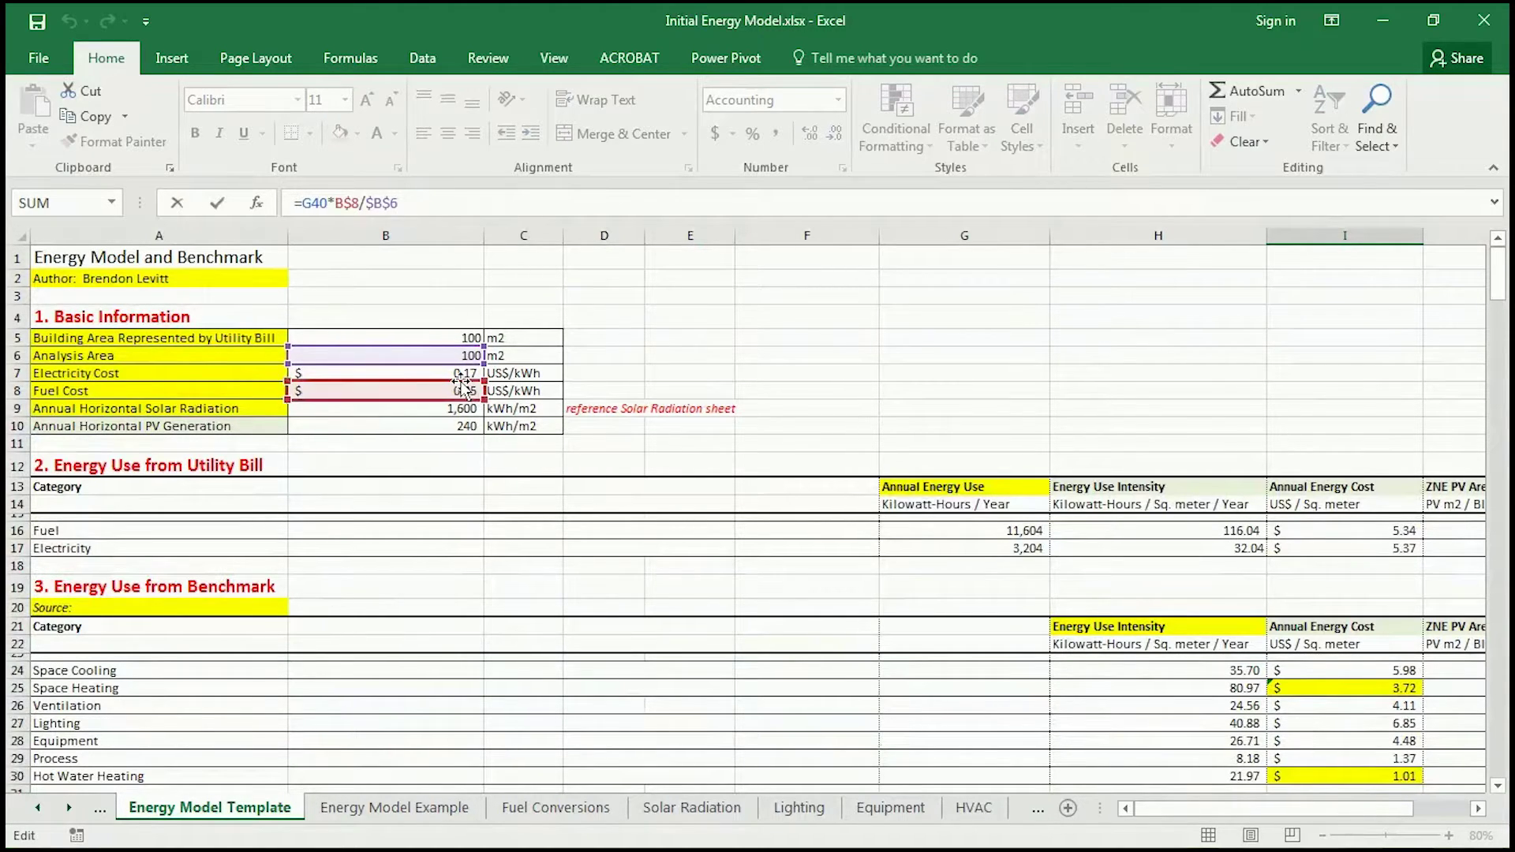
drag(479, 392, 479, 374)
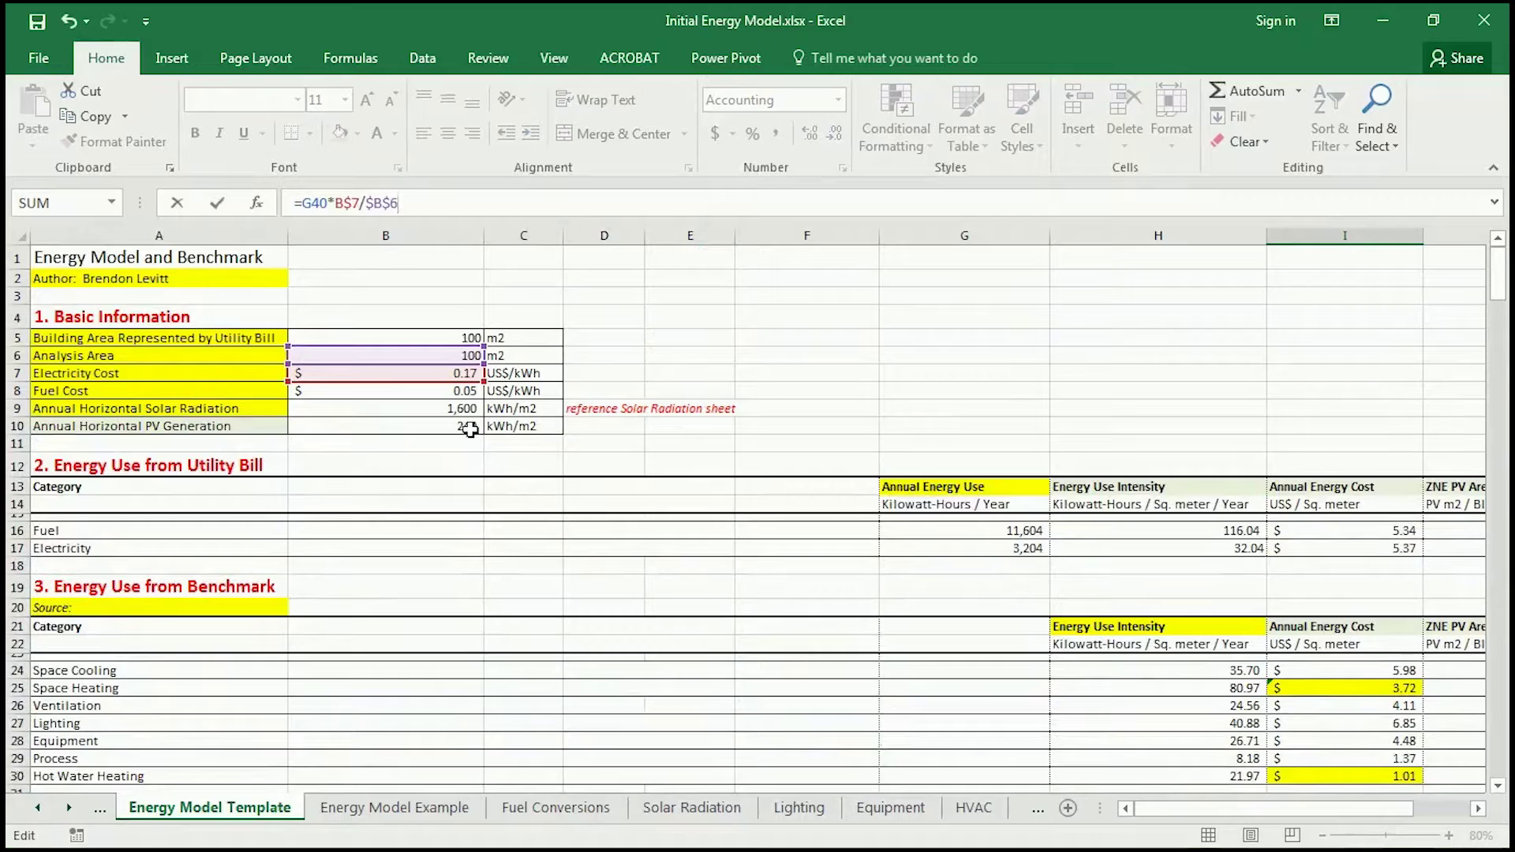
key(Return)
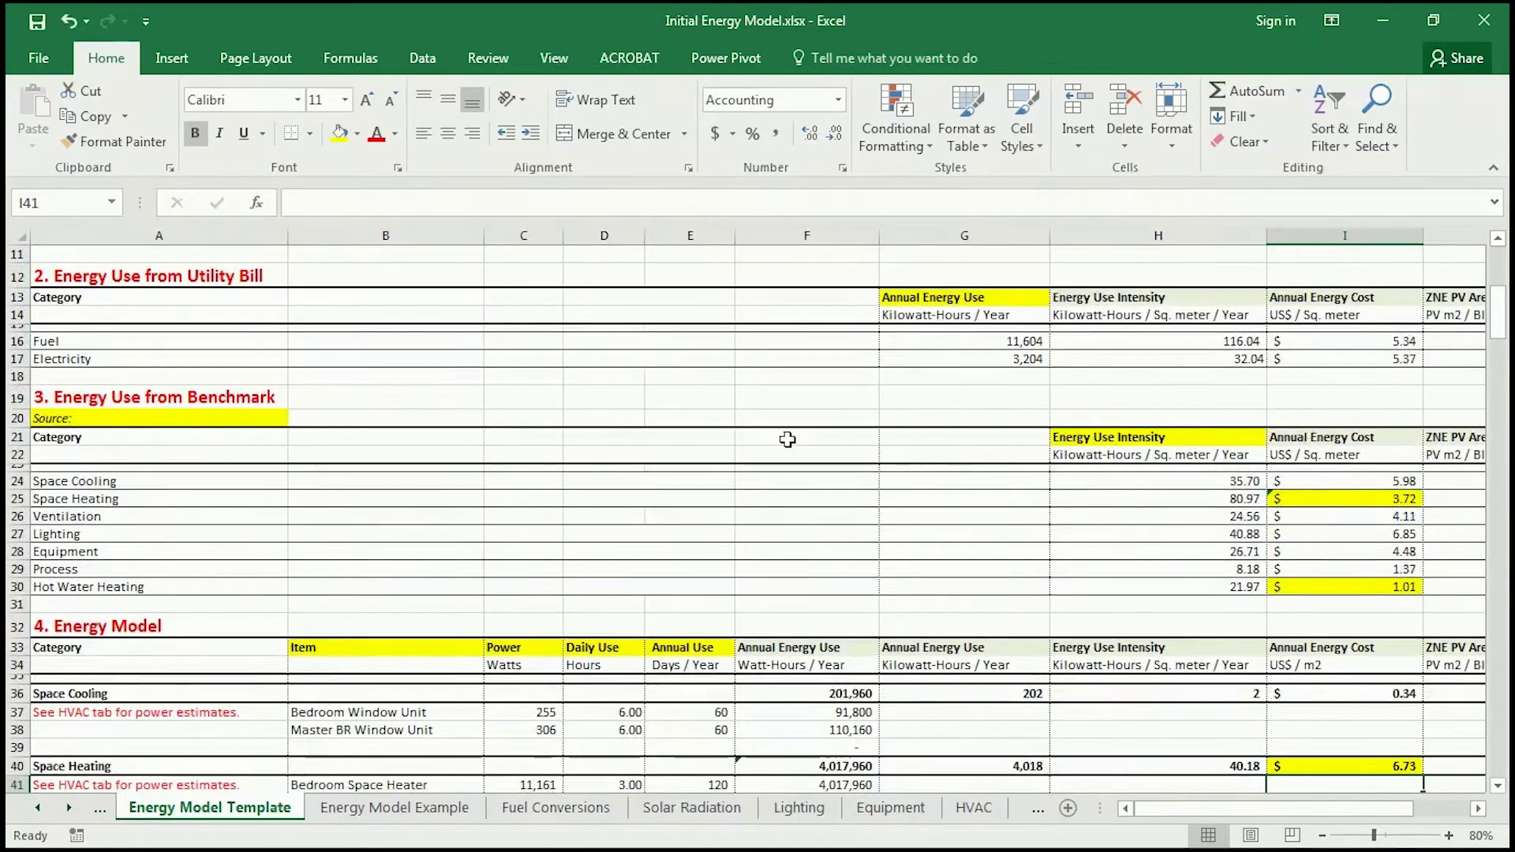
scroll(849, 439, down, 4)
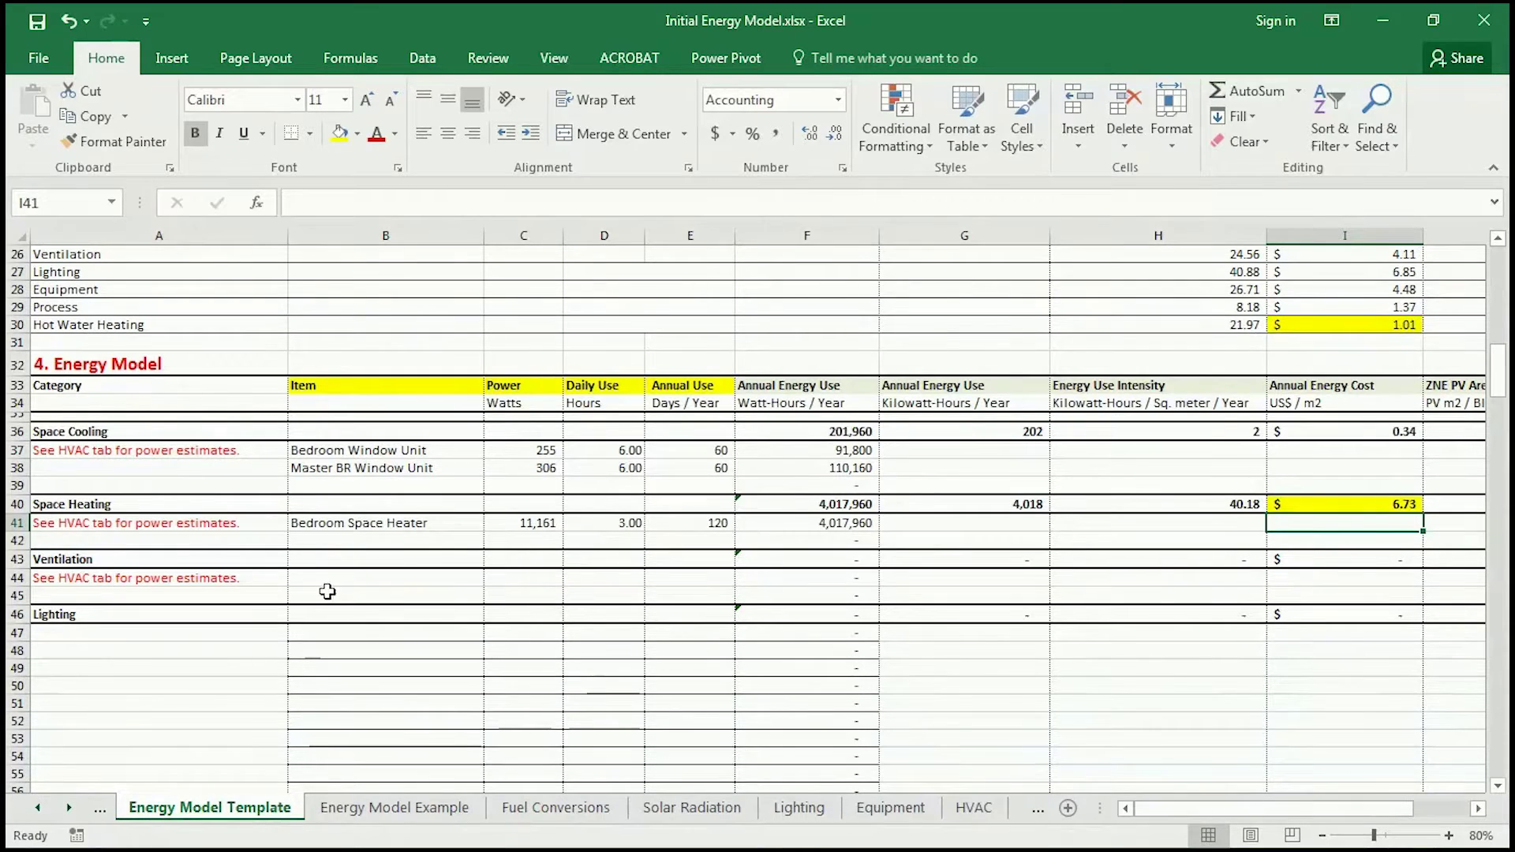
Set the Ventilation section's Duct Losses in D33 of the HVAC sheet to 100%.
click(974, 808)
scroll(440, 520, down, 1)
scroll(439, 520, down, 3)
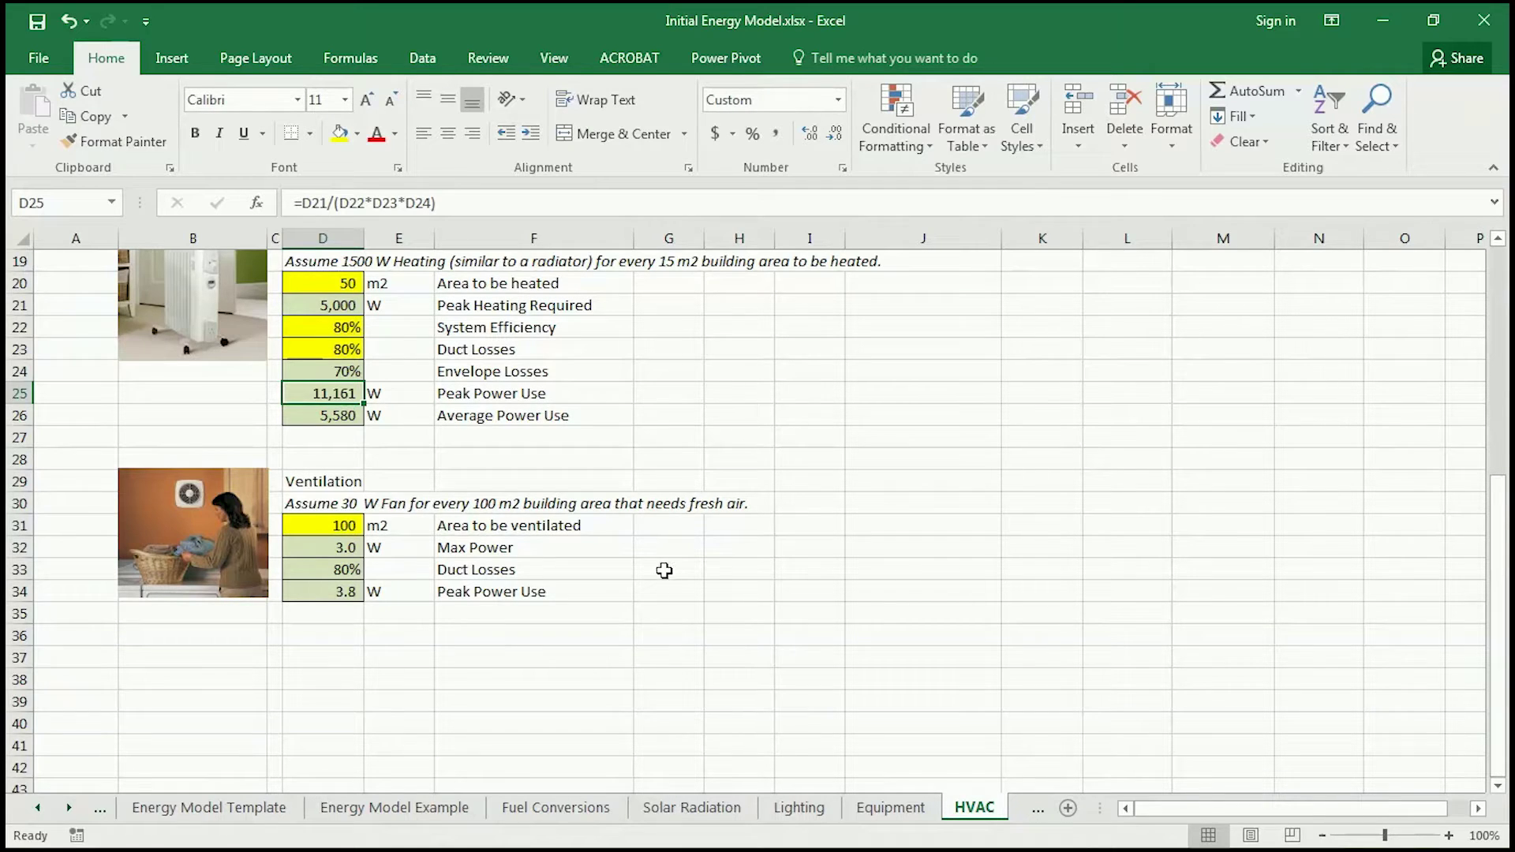
click(517, 656)
click(325, 576)
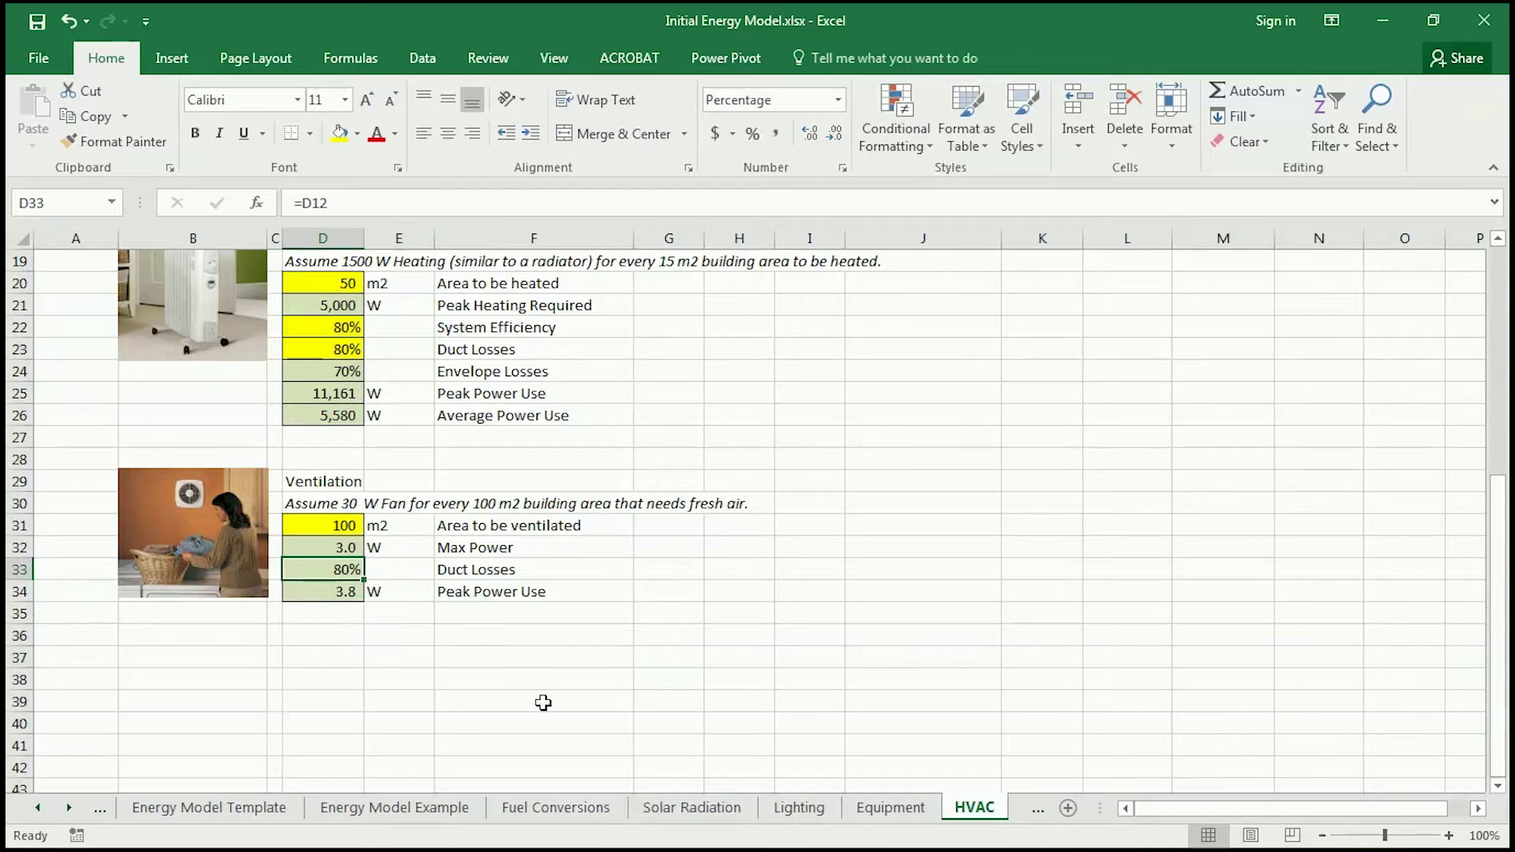
text(100)
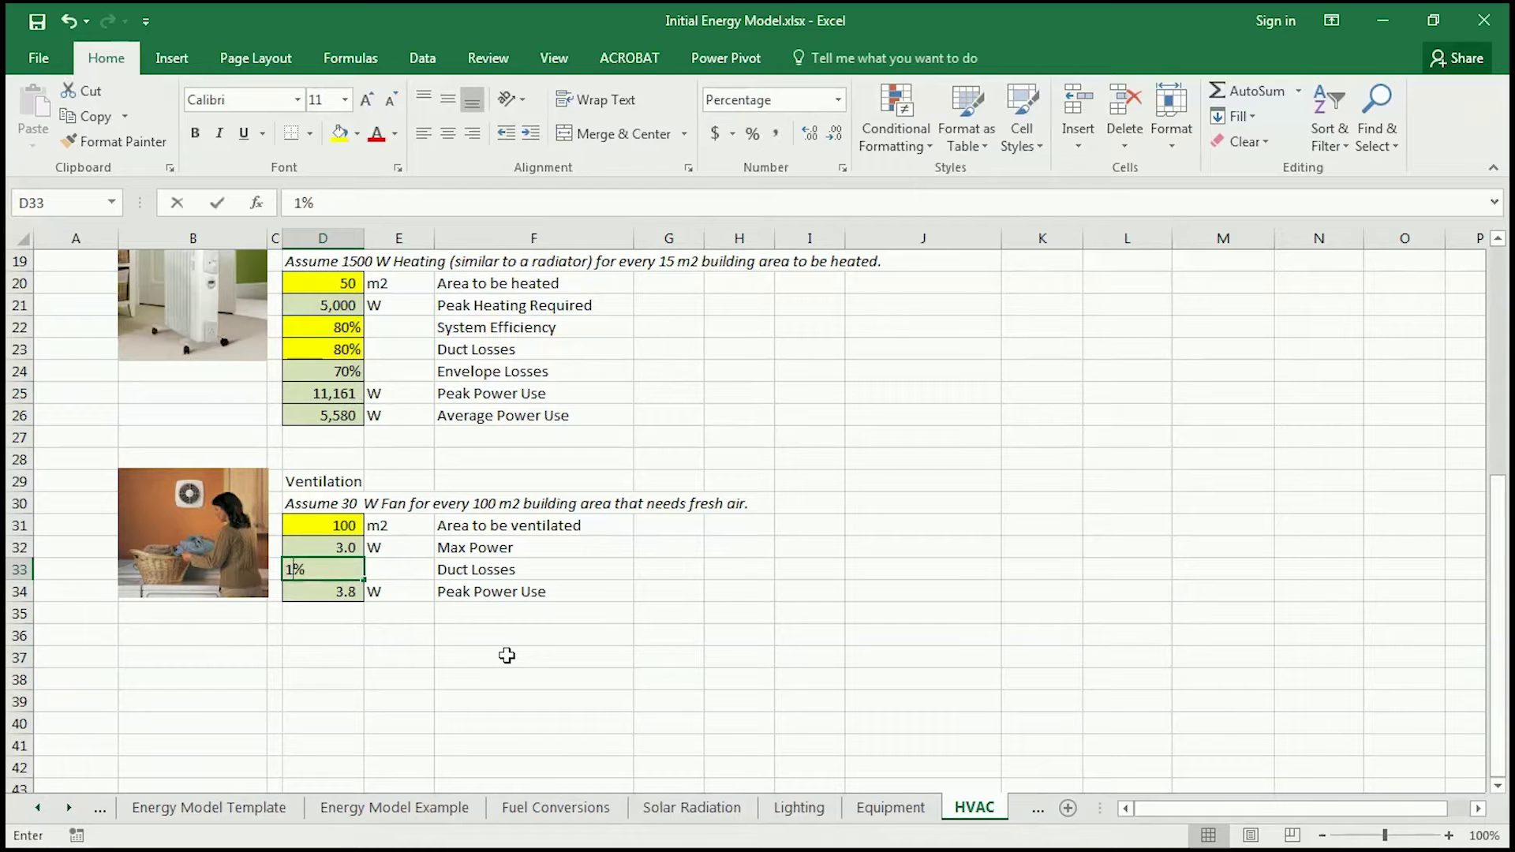
key(Return)
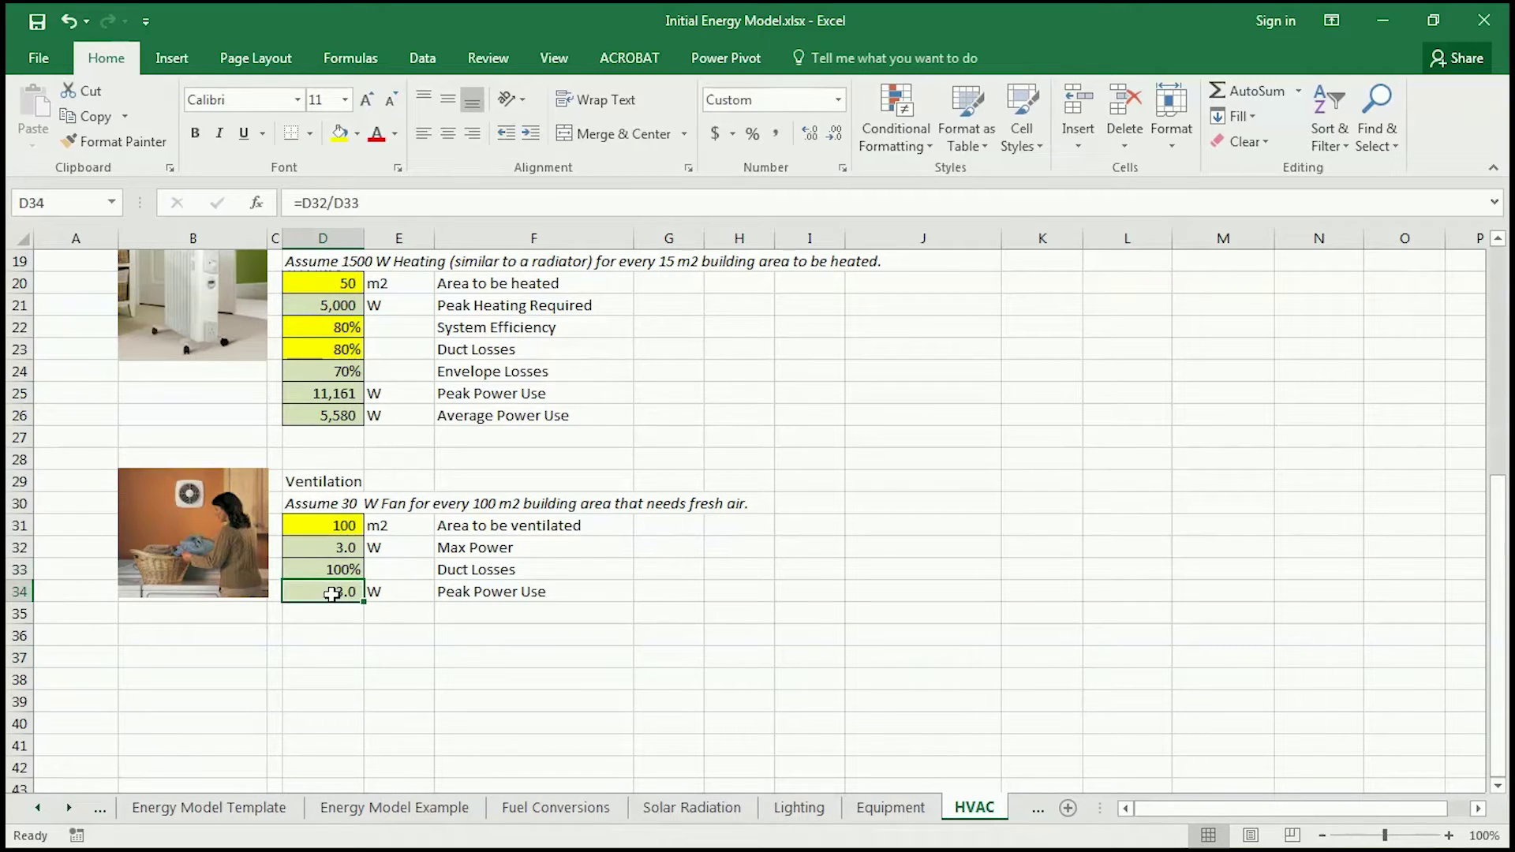
Enter the first Ventilation item in row 44 of the Energy Model Template sheet with 3 watts, 24 hours daily and 365 days per year.
click(231, 813)
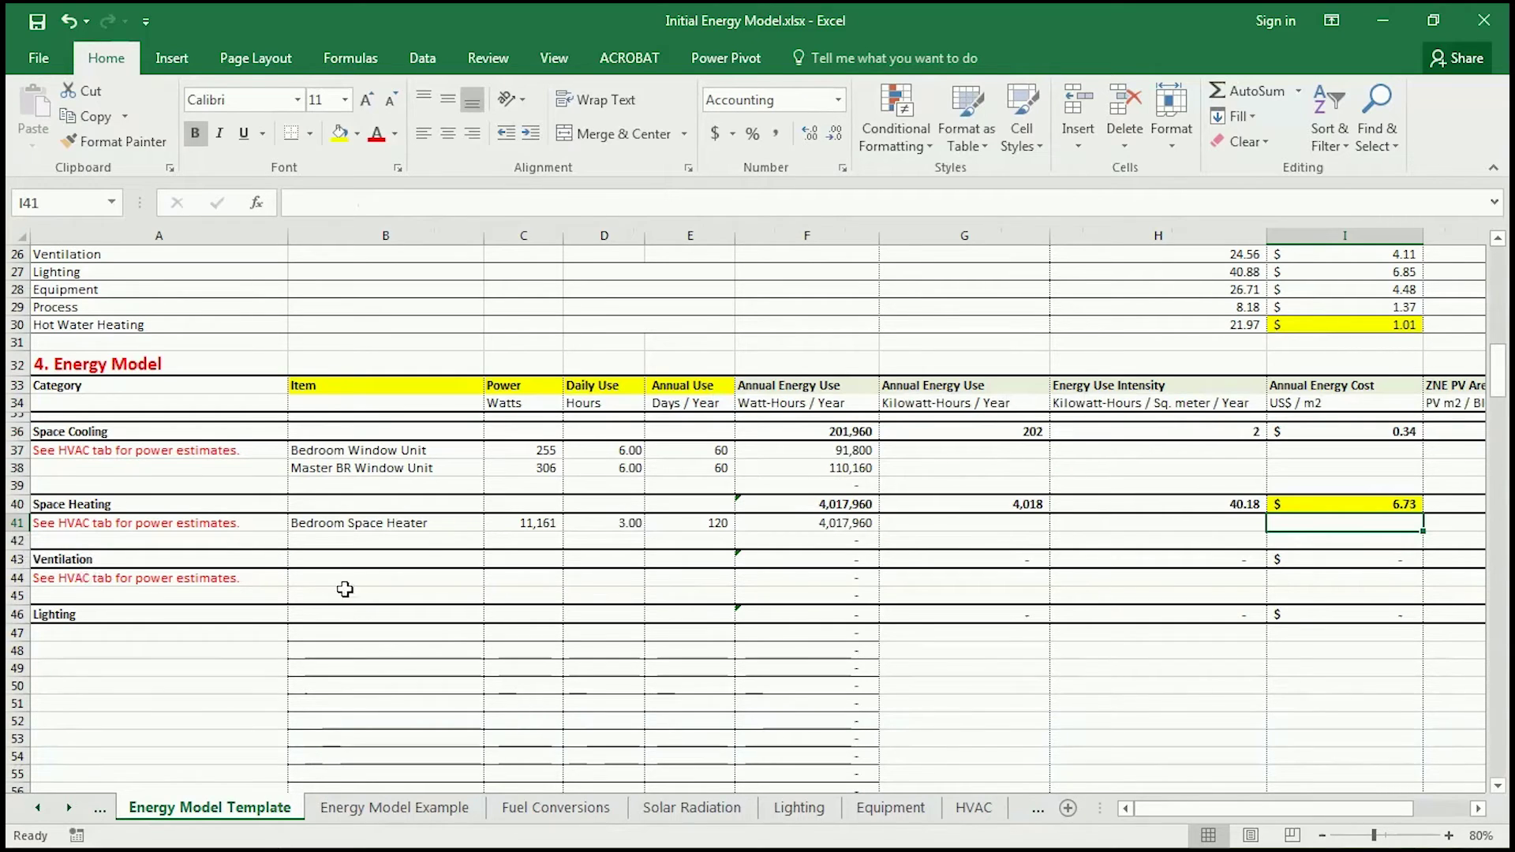
click(514, 577)
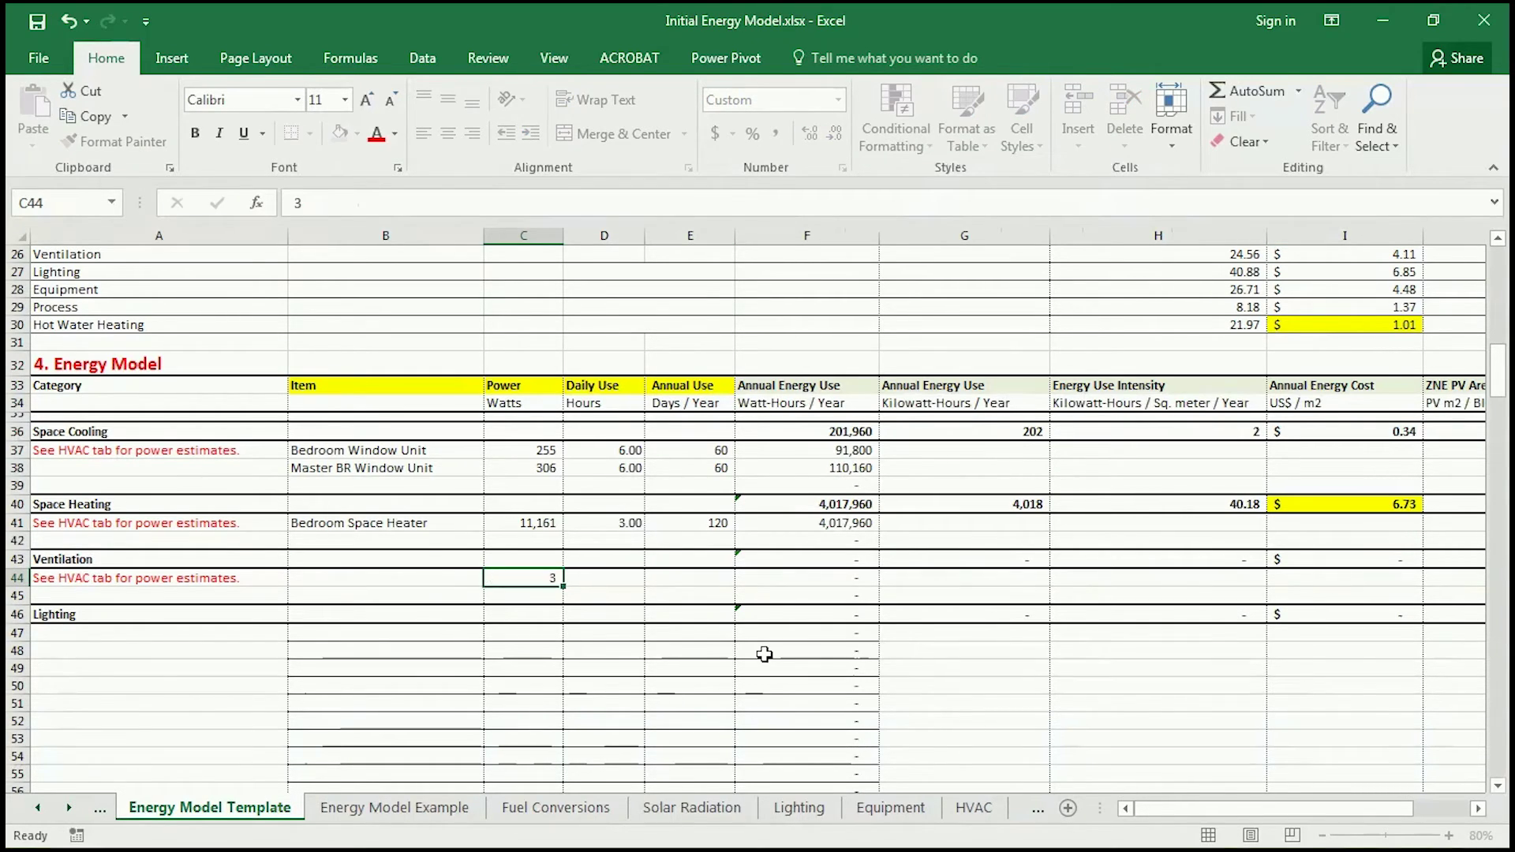
text(3)
key(Tab)
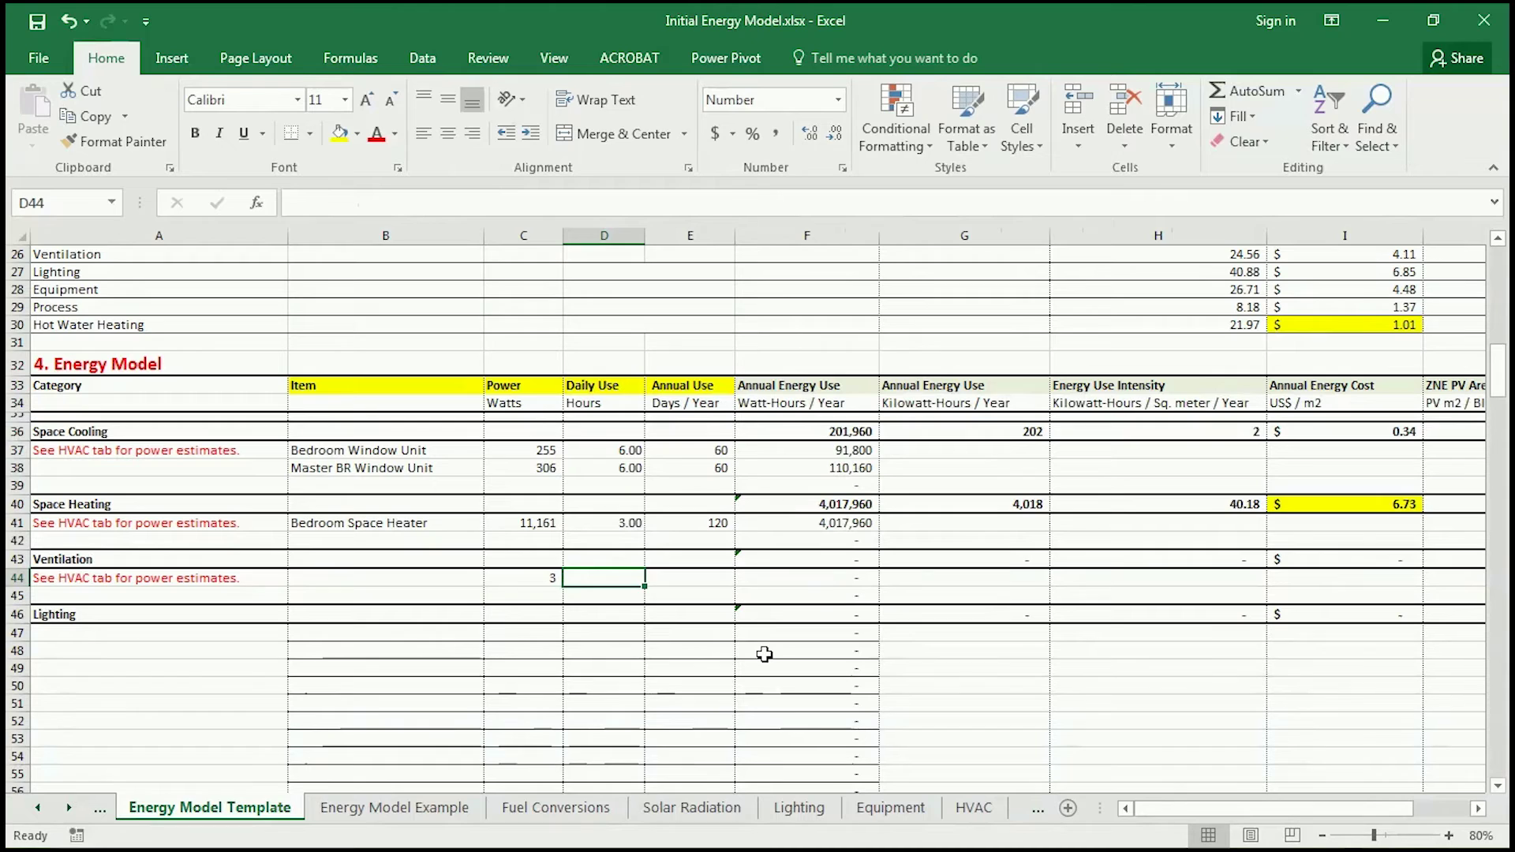
text(24)
key(Tab)
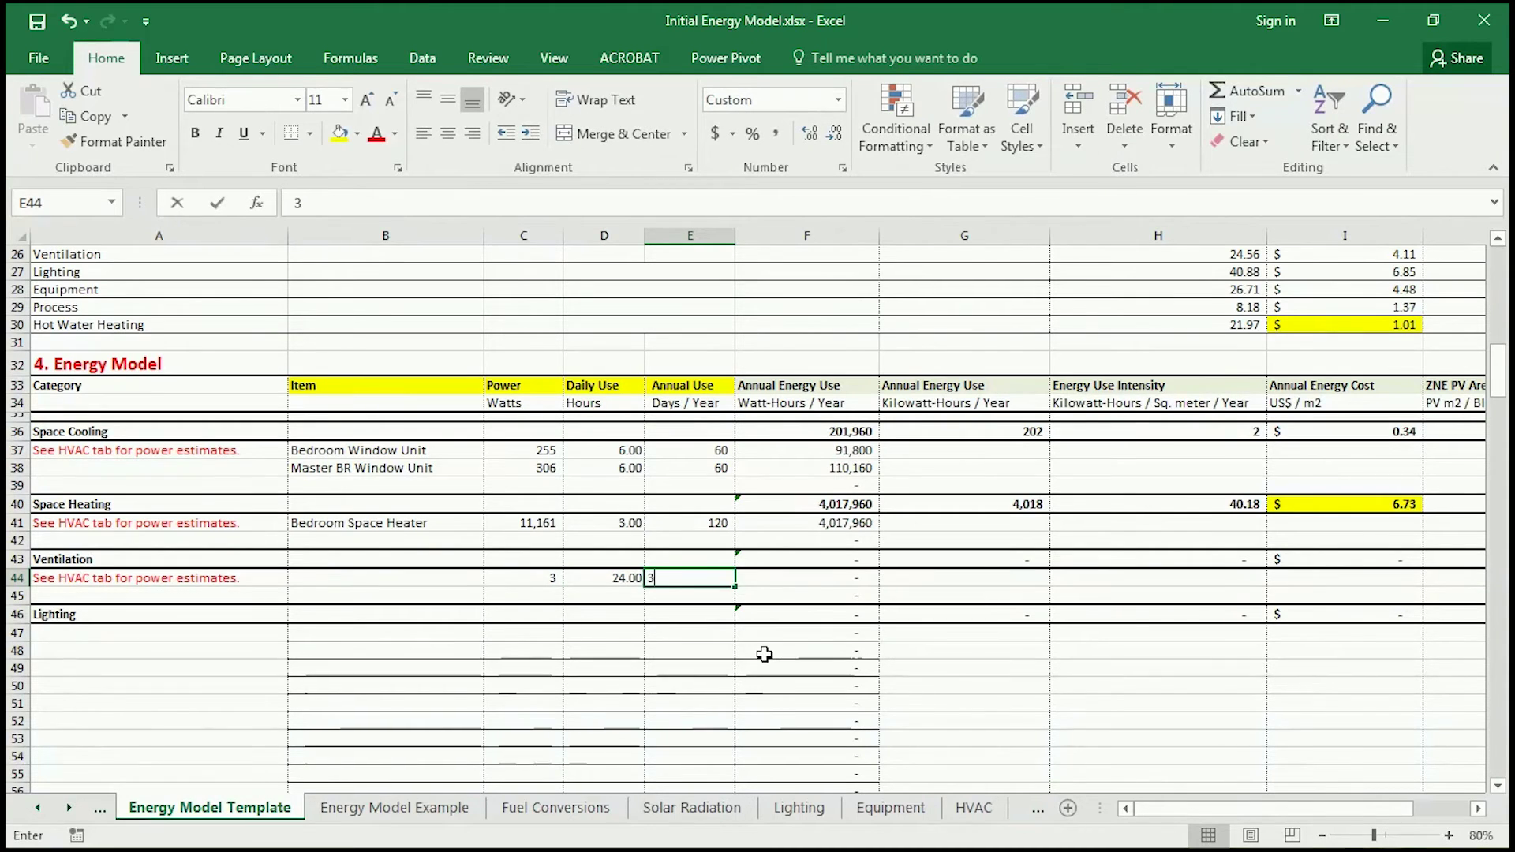
text(365)
key(Return)
key(Up)
key(Right)
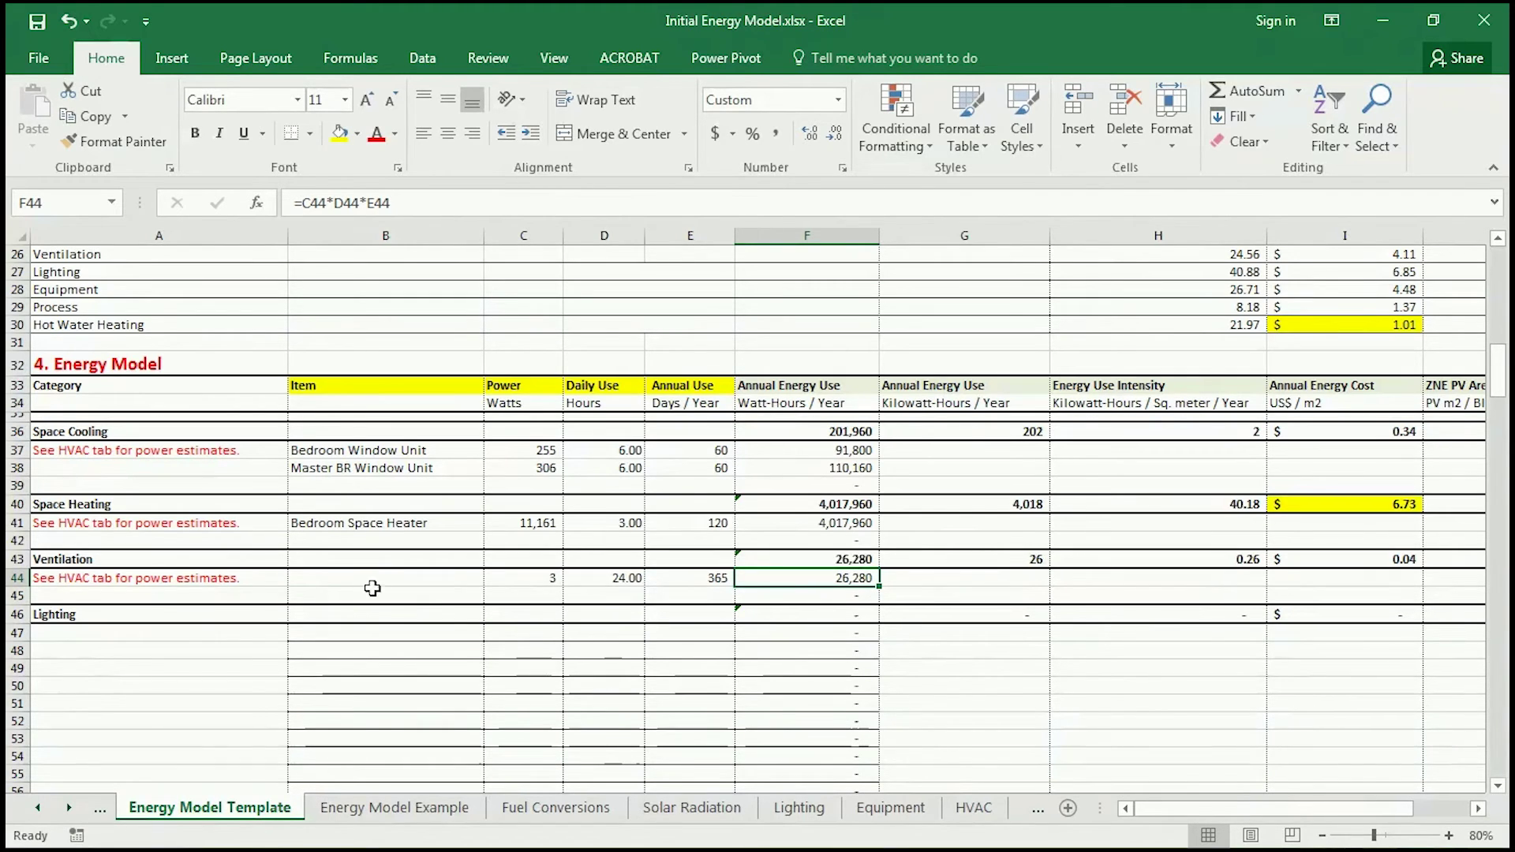
Name the first Ventilation item in row 44 "Exhaust Ventilation".
click(430, 581)
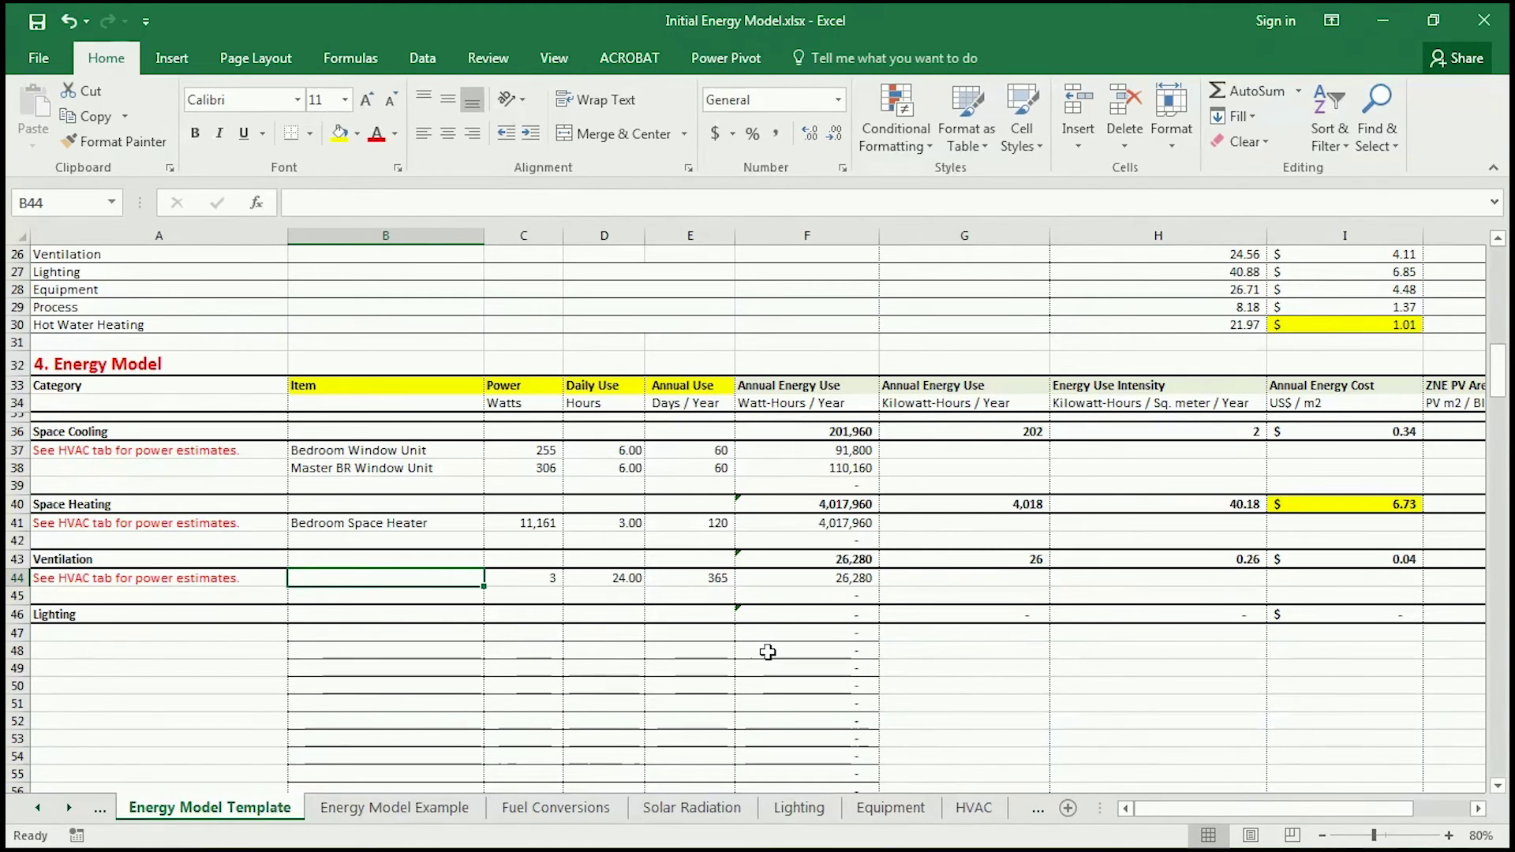
text(Exhaust)
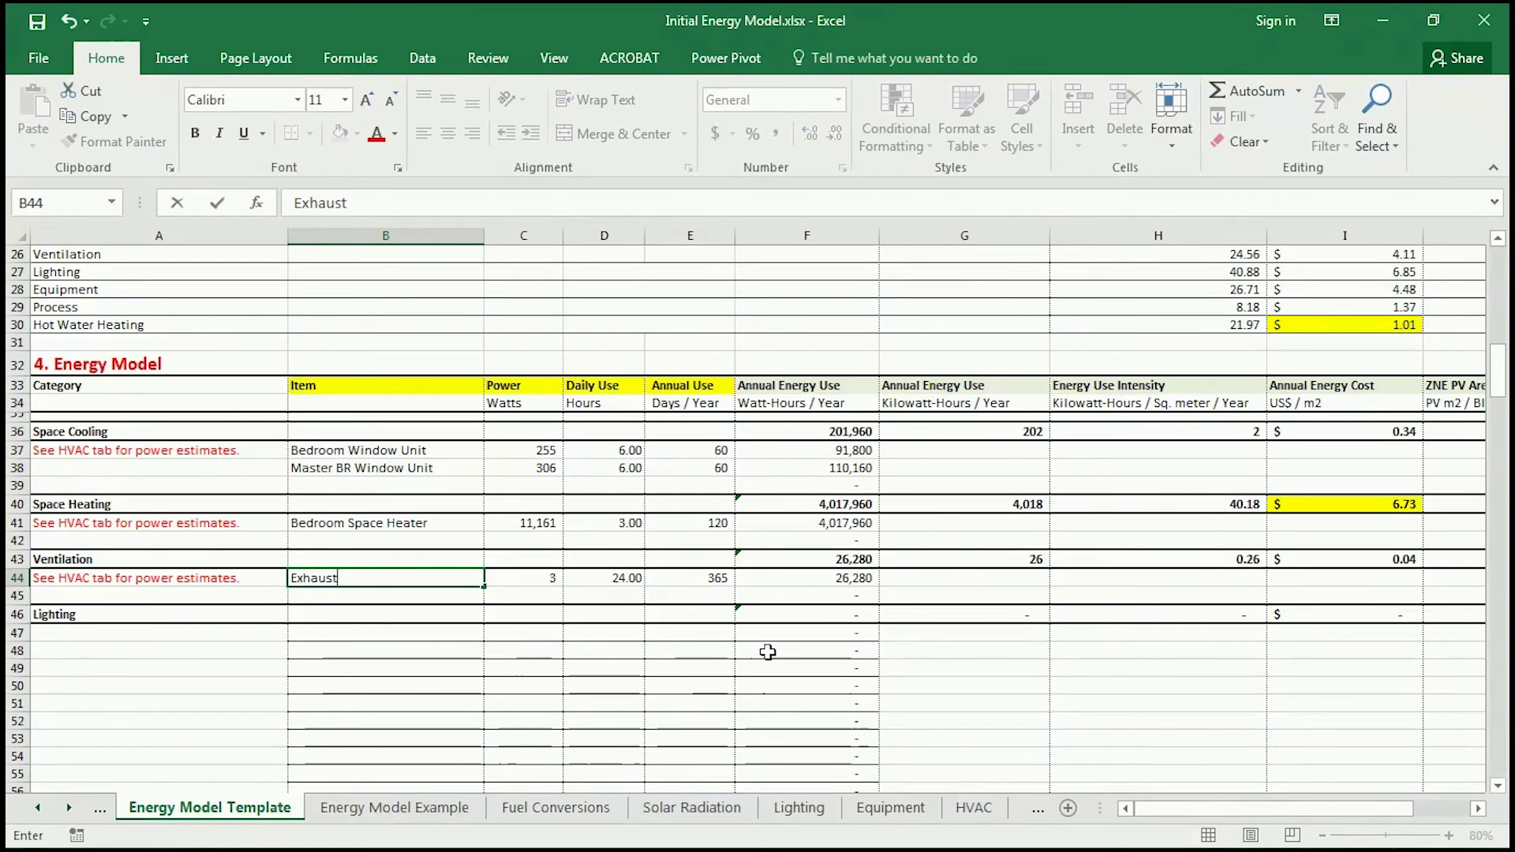
text( Ventilation)
key(Return)
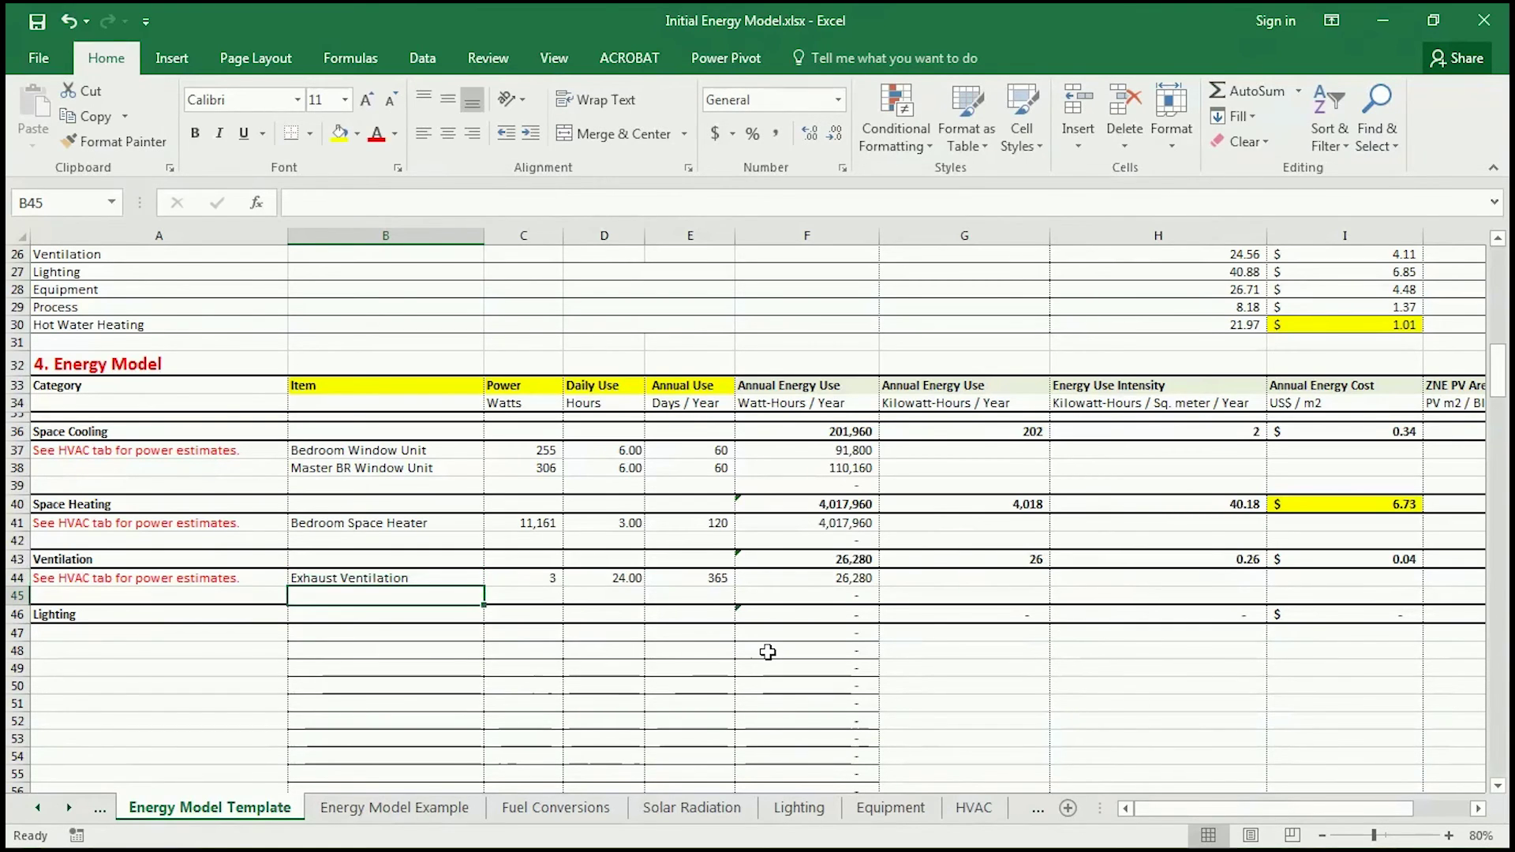